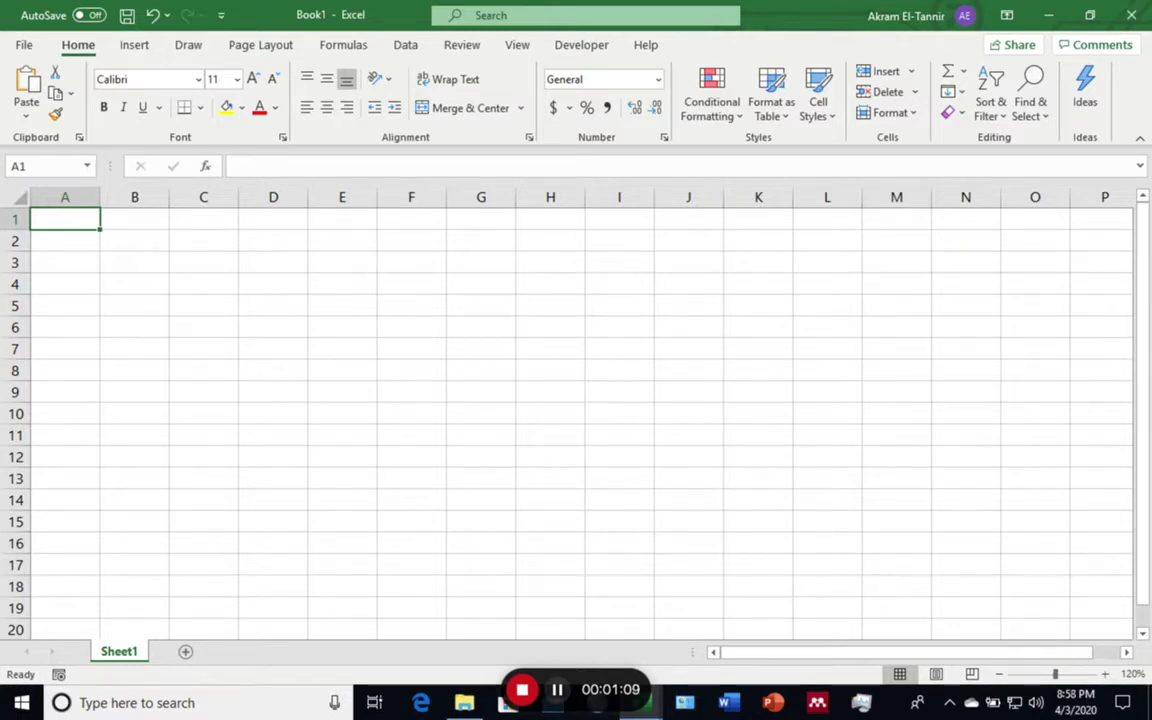
# Enter the heading "quantity From/To" in cell A2 and widen column A to fit the text
pyautogui.click(65, 241)
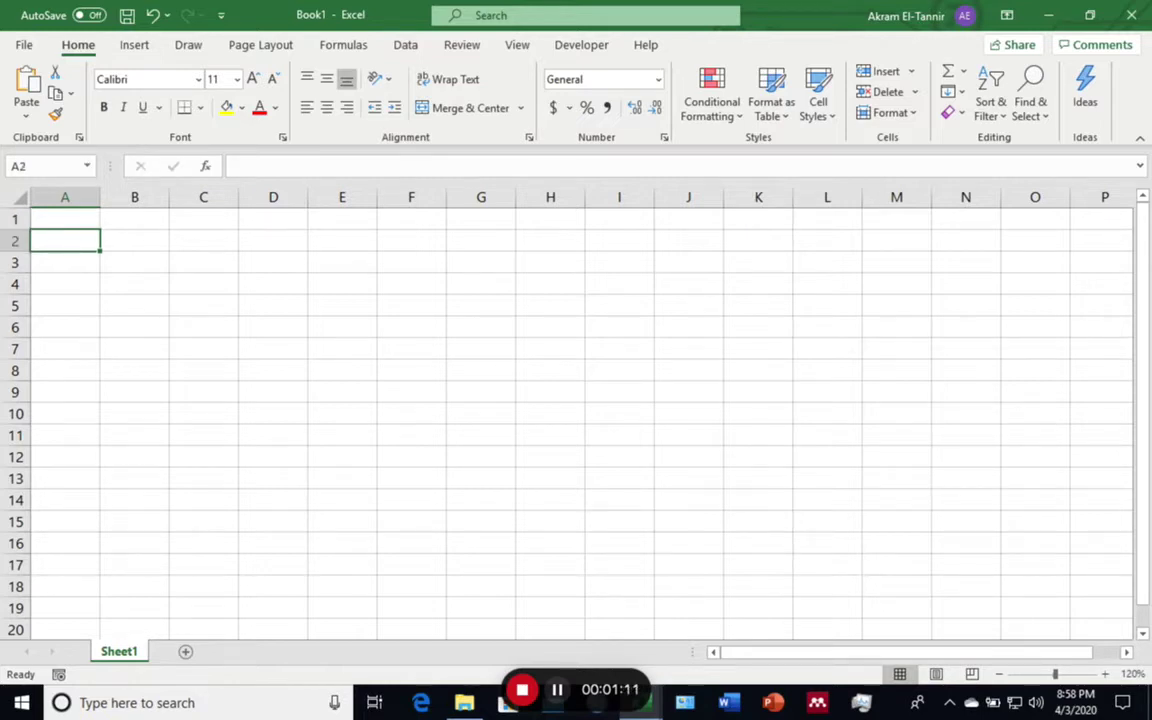
pyautogui.write('quan')
pyautogui.press('BackSpace')
pyautogui.press('BackSpace')
pyautogui.write('an')
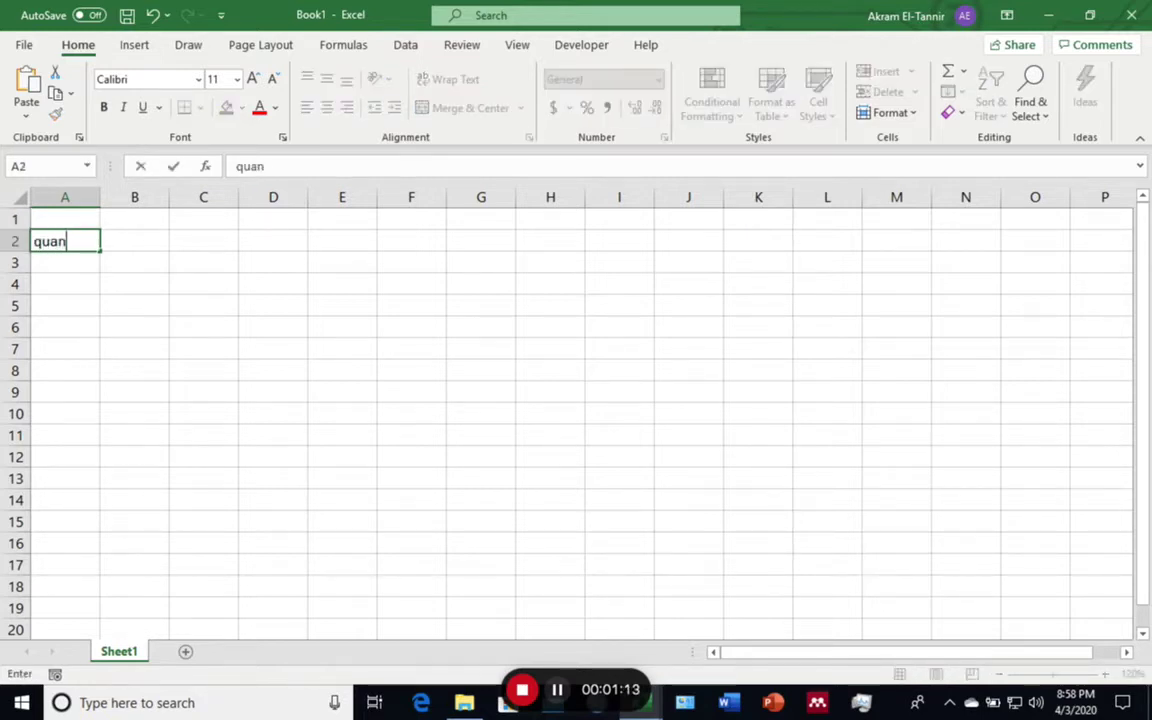
pyautogui.write('tity')
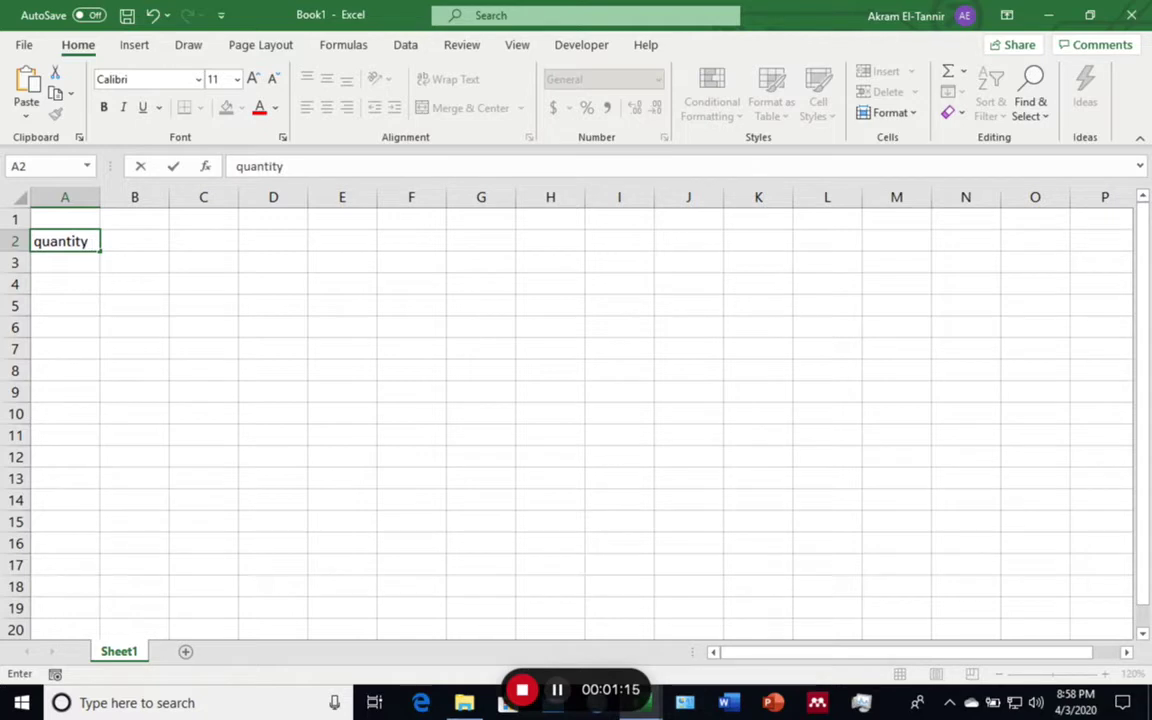
pyautogui.write(' From/To')
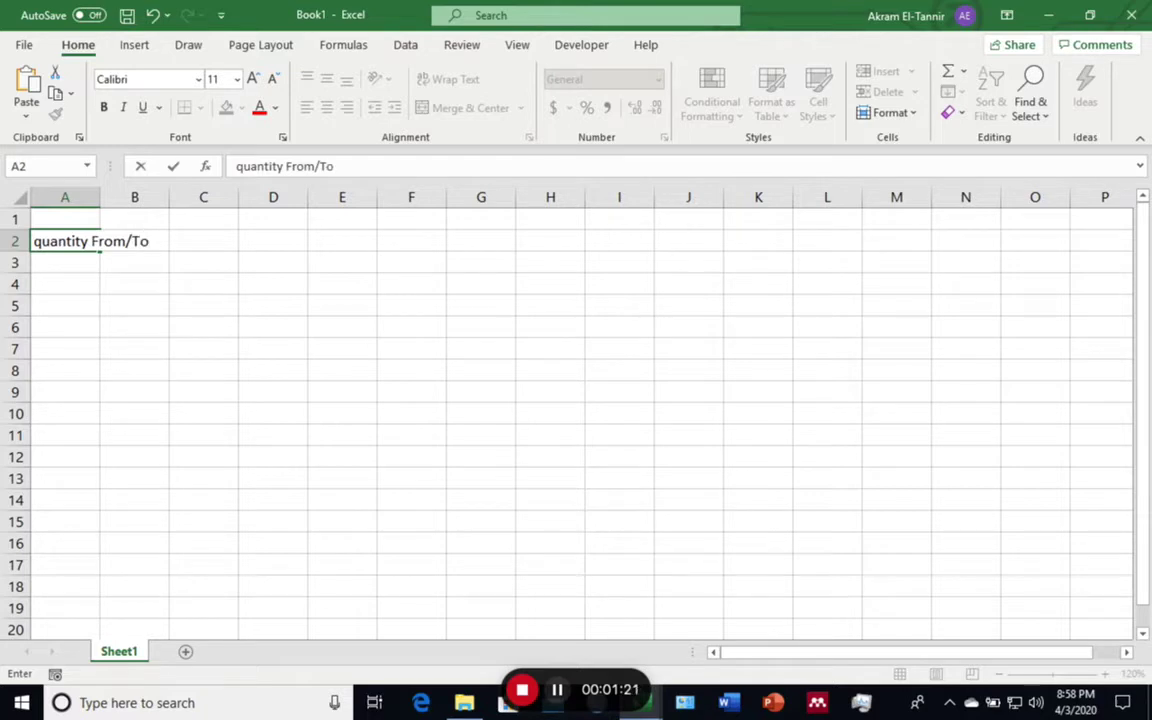
pyautogui.click(65, 197)
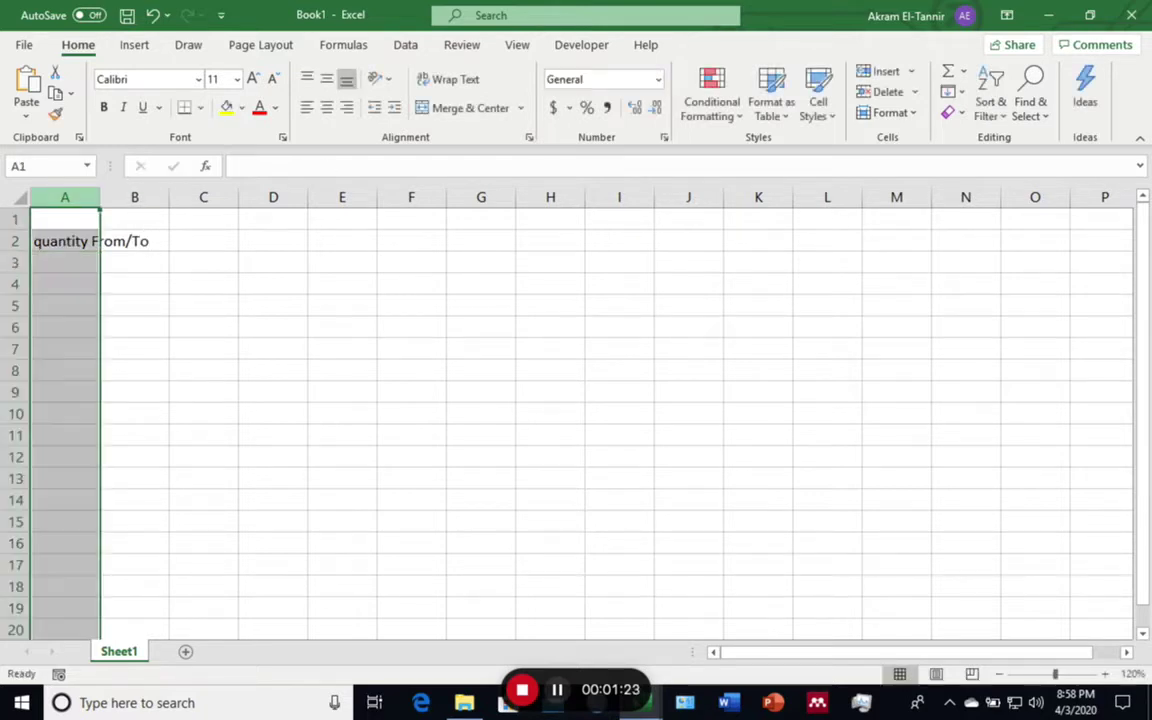
pyautogui.moveTo(100, 197); pyautogui.dragTo(158, 197)
# Enter the row labels P1 and P2 in cells A3 and A4
pyautogui.click(94, 262)
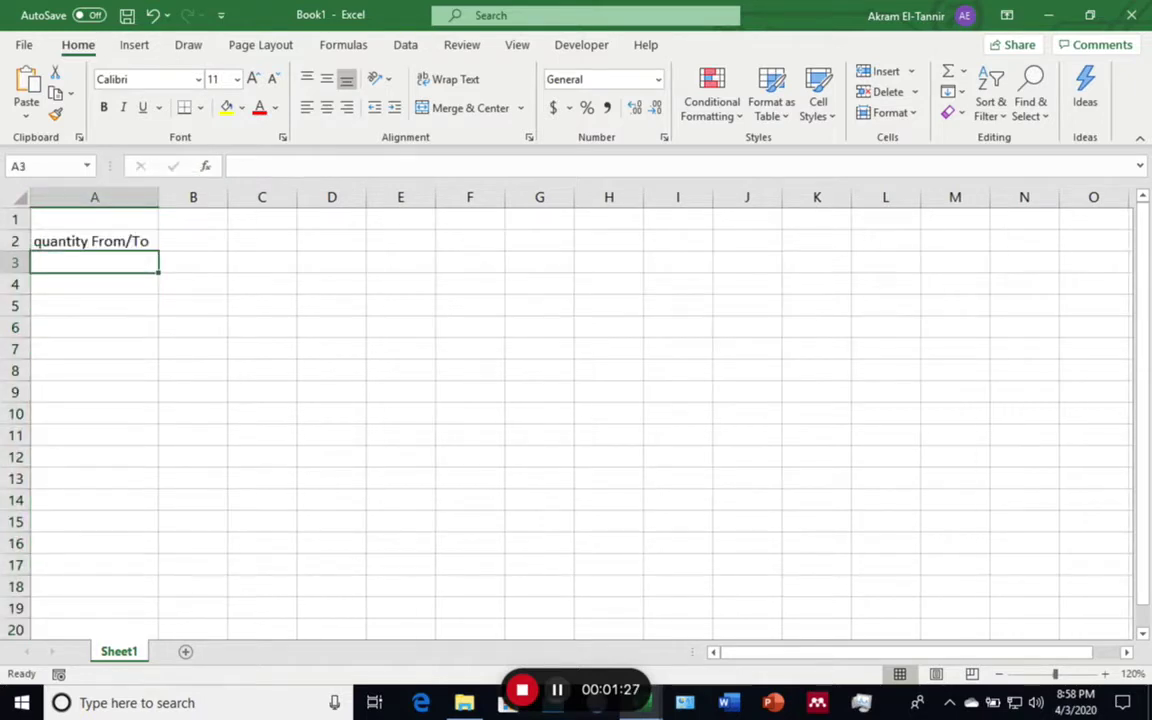
pyautogui.write('P1')
pyautogui.press('Return')
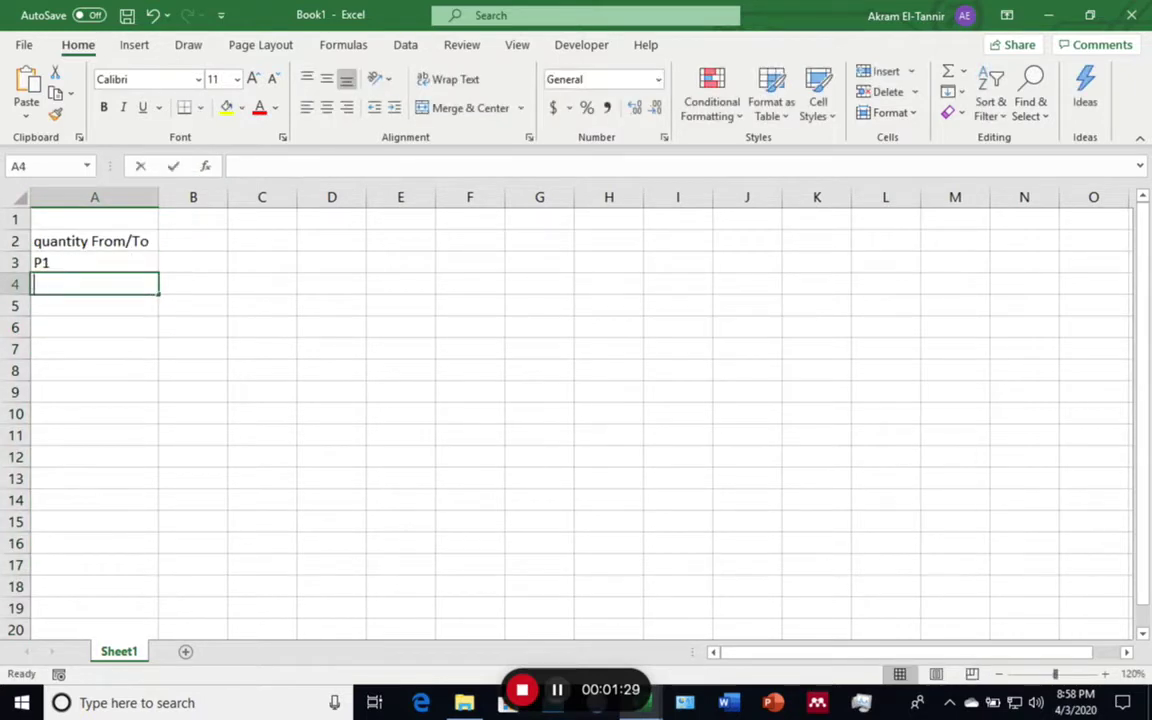
pyautogui.write('P2')
# Enter the column headings W1 and W2 in cells B2 and C2
pyautogui.press('Tab')
pyautogui.press('Tab')
pyautogui.press('Up')
pyautogui.press('Up')
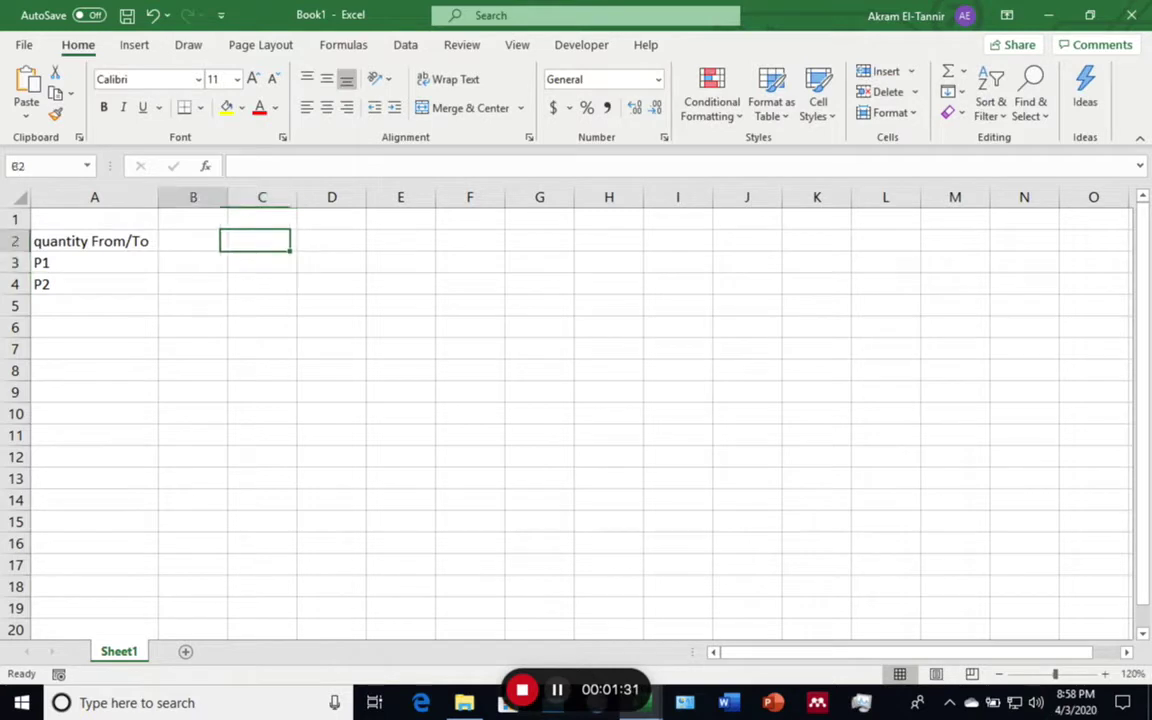
pyautogui.press('Left')
pyautogui.write('W1')
pyautogui.press('Tab')
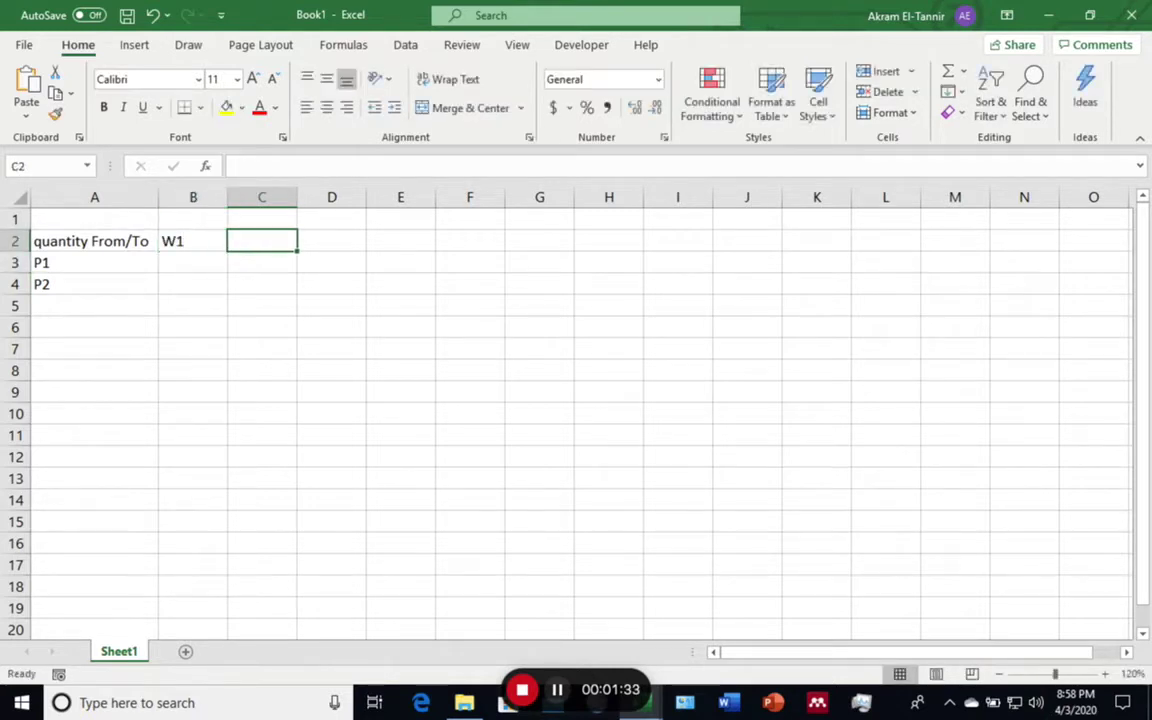
pyautogui.write('W2')
pyautogui.press('Return')
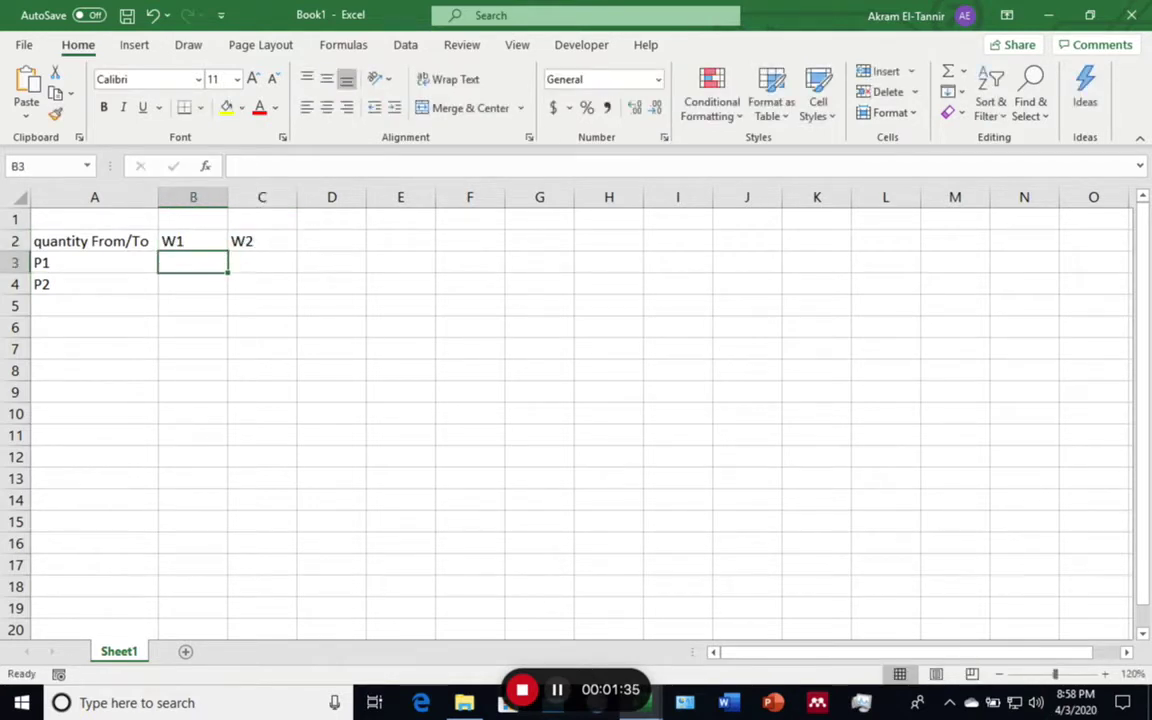
# Fill the P1 and P2 quantity cells B3:C4 with 0 and set their font color to red
pyautogui.write('0')
pyautogui.press('Tab')
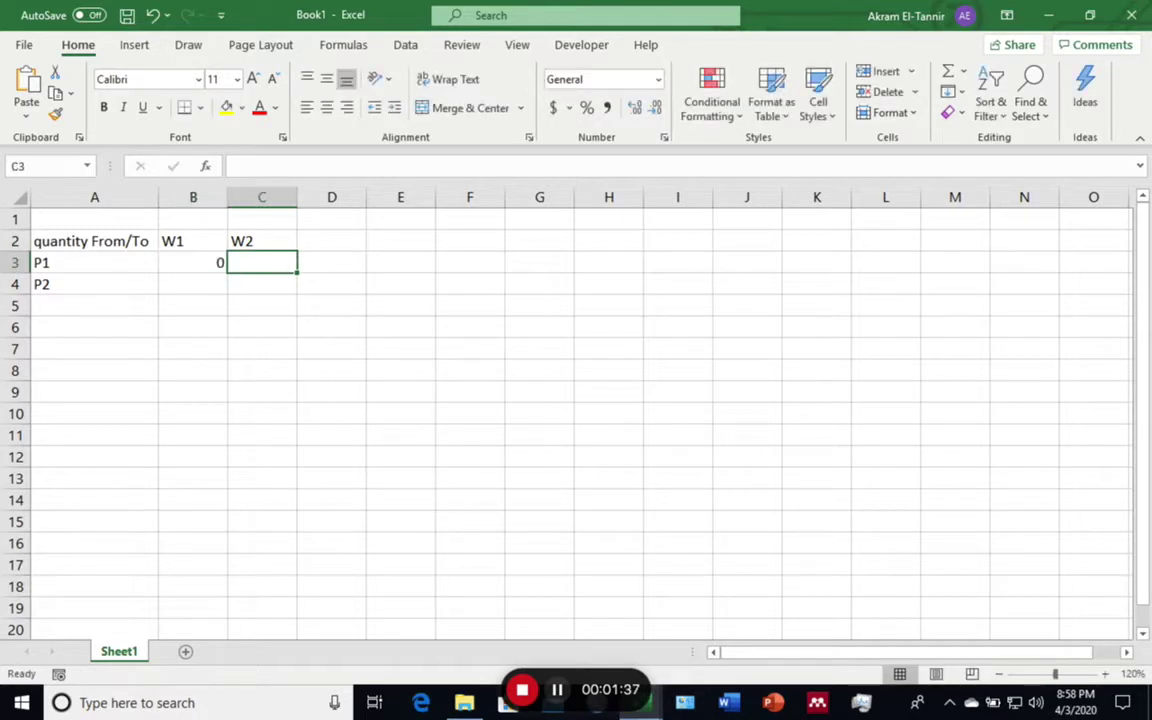
pyautogui.write('0')
pyautogui.press('Return')
pyautogui.write('0')
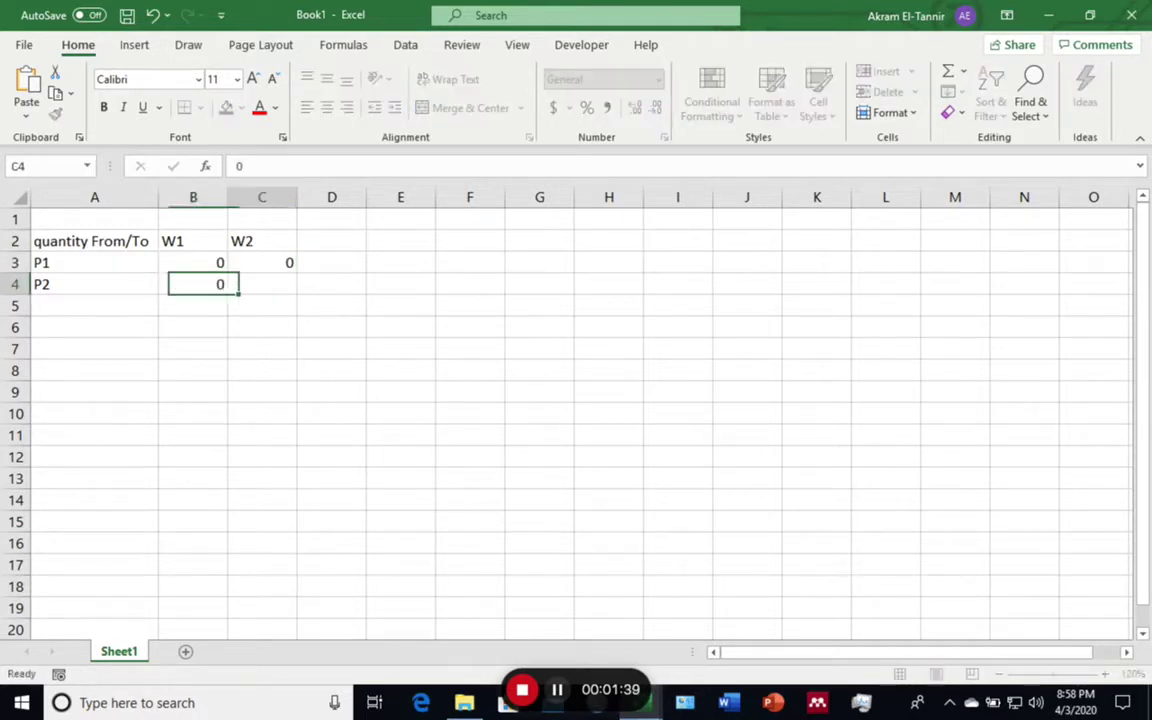
pyautogui.press('Tab')
pyautogui.write('0')
pyautogui.press('Return')
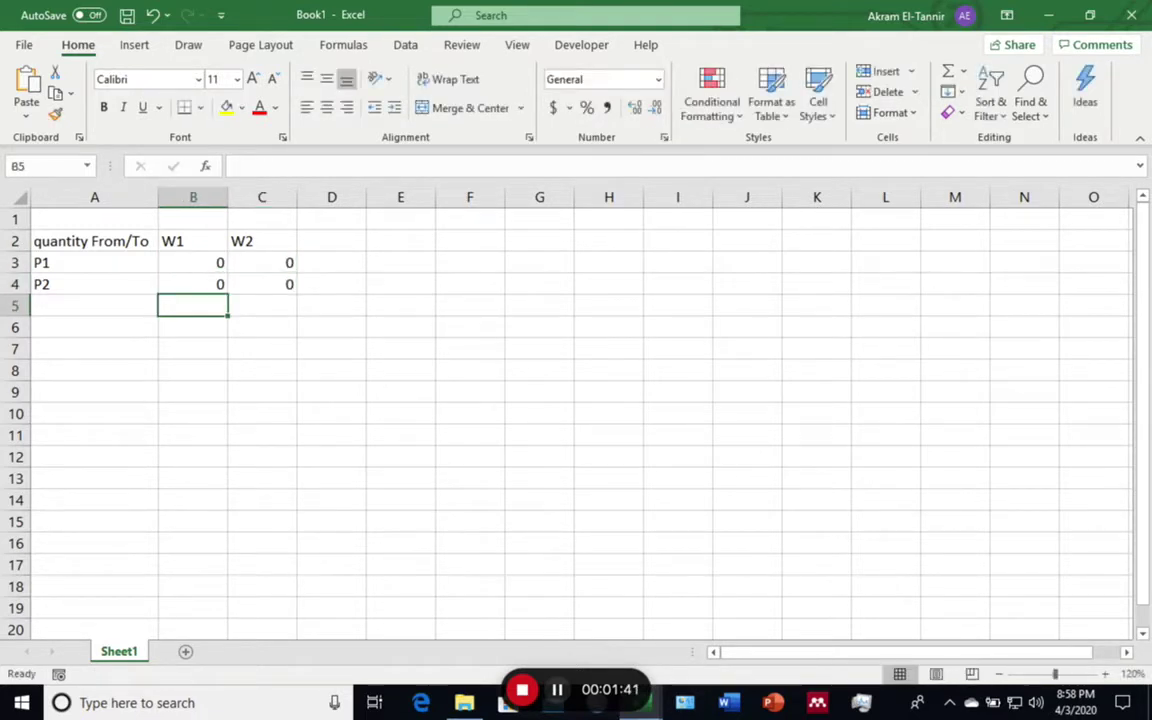
pyautogui.moveTo(192, 262); pyautogui.dragTo(270, 283)
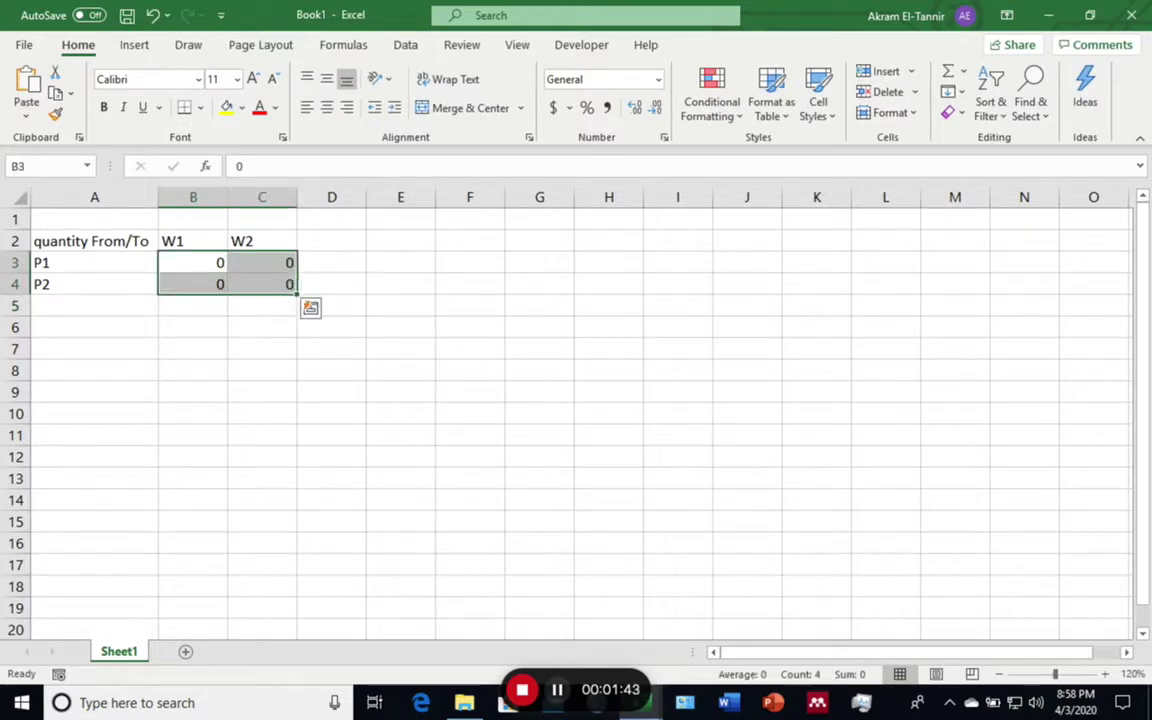
pyautogui.click(259, 107)
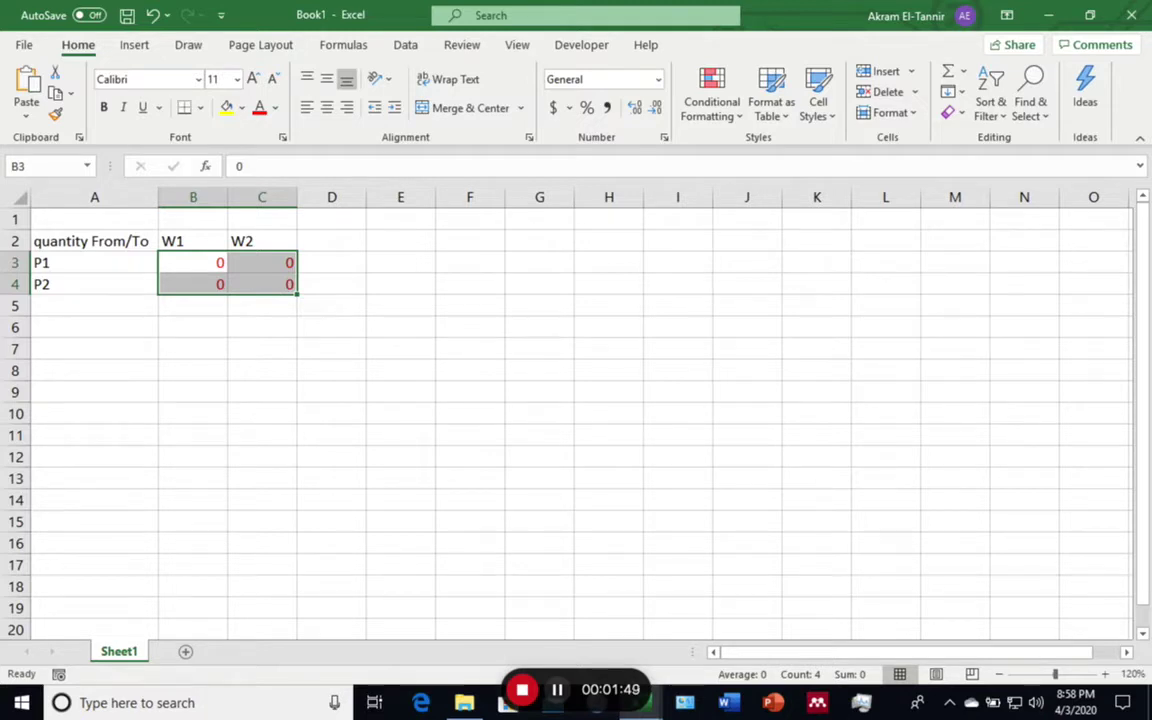
# Start a second table in row 6 with the headings "quantity To/From", W1 and W2 in A6:C6
pyautogui.click(94, 327)
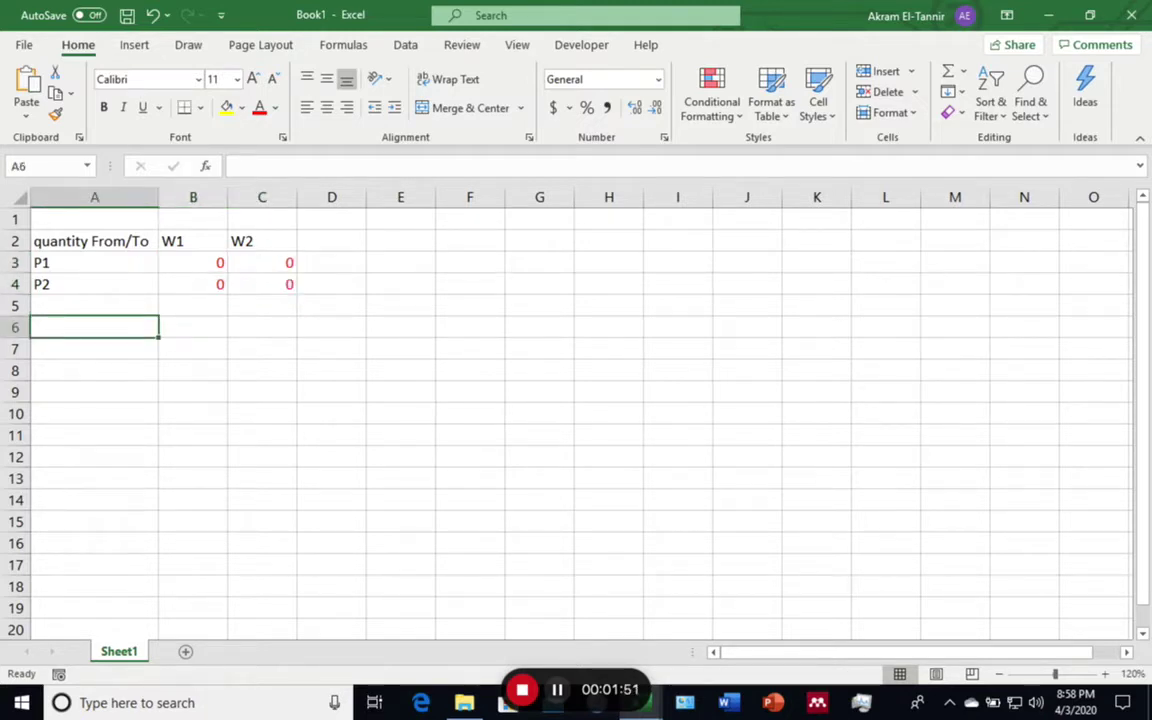
pyautogui.write('quanti')
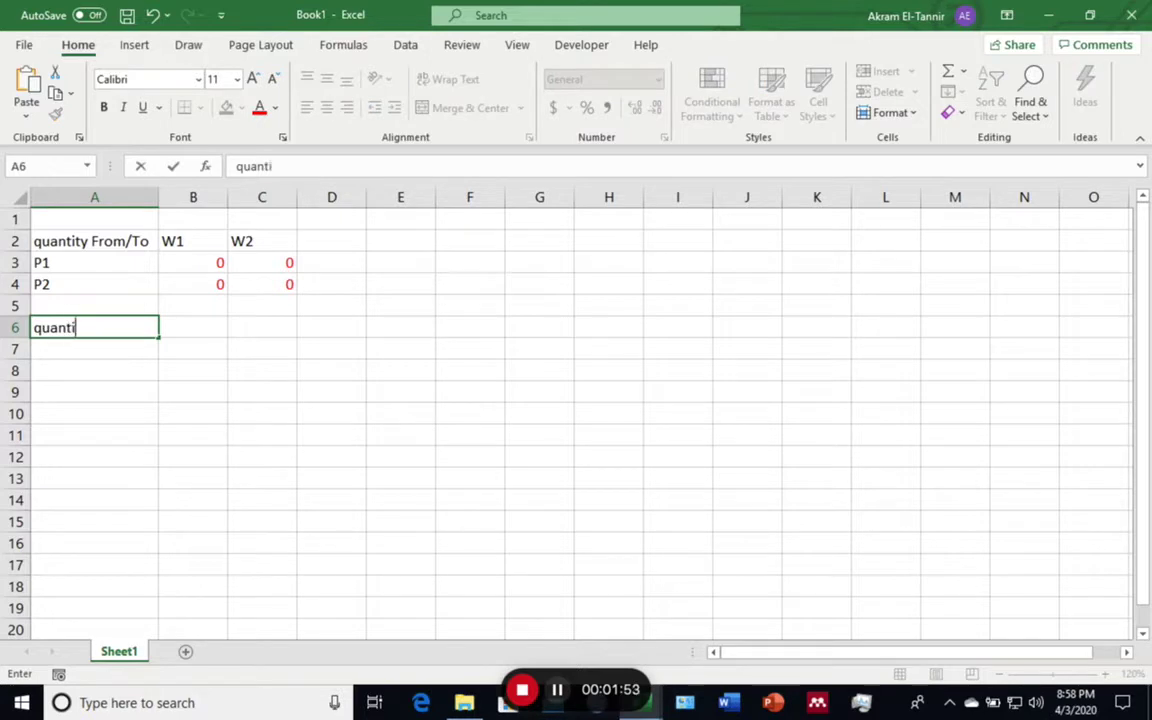
pyautogui.write('ty To/From')
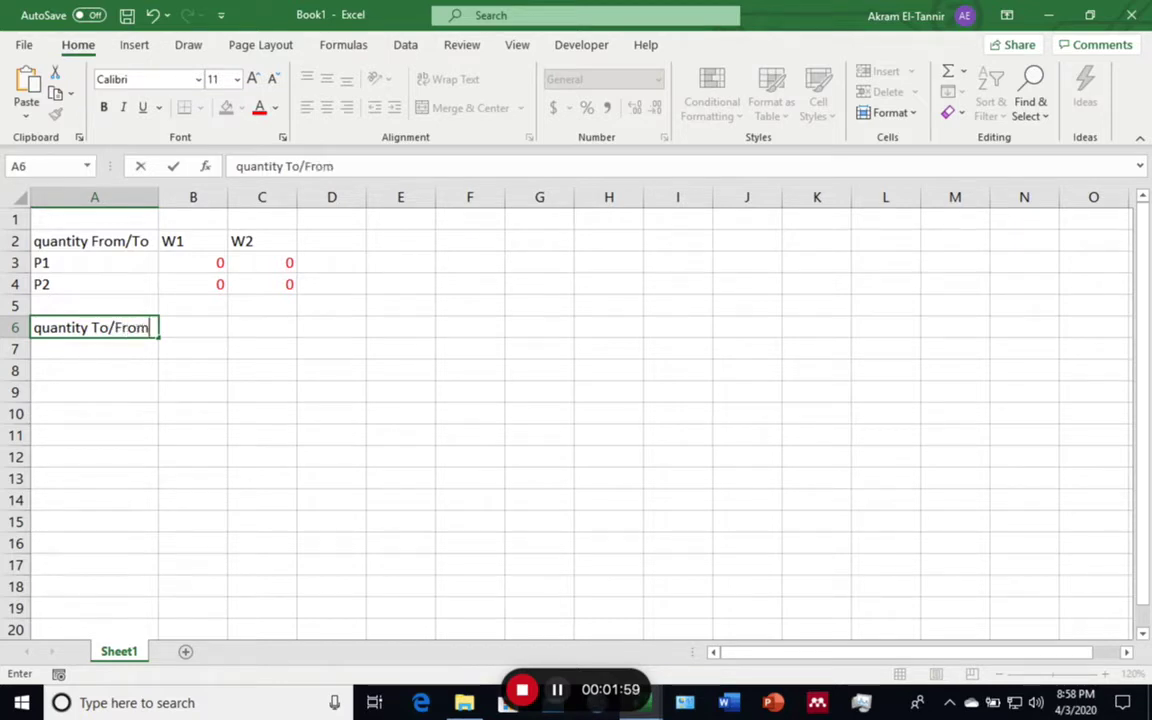
pyautogui.press('Tab')
pyautogui.write('W1')
pyautogui.press('Tab')
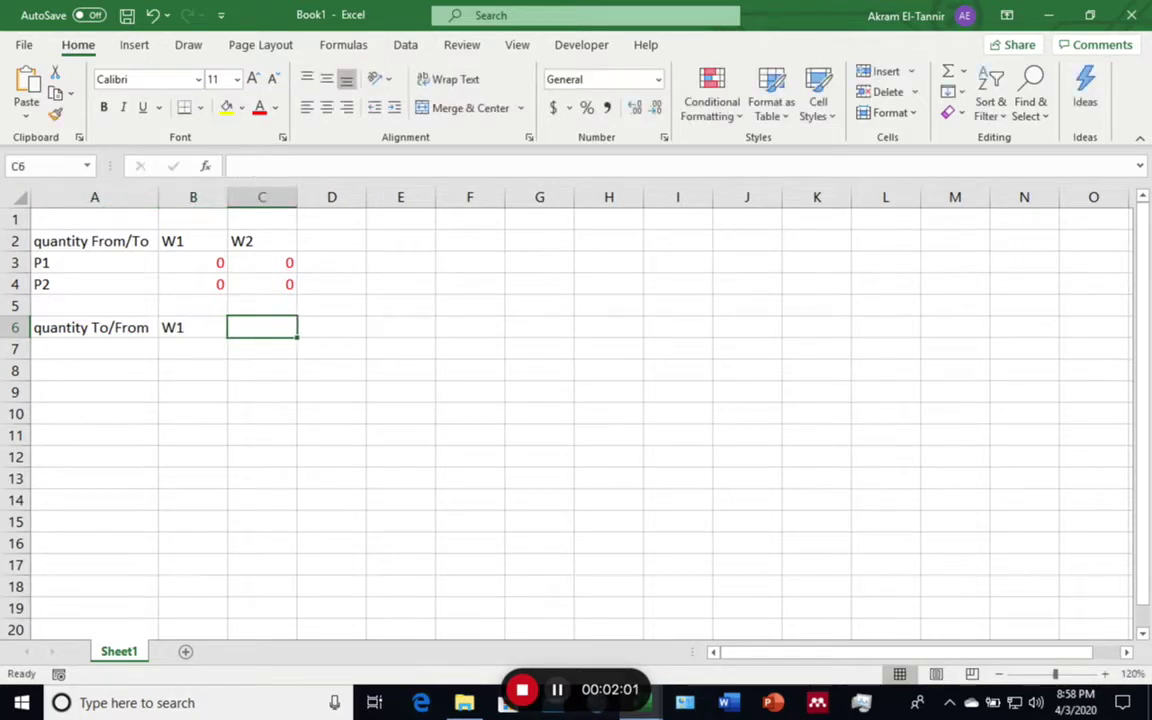
pyautogui.write('W2')
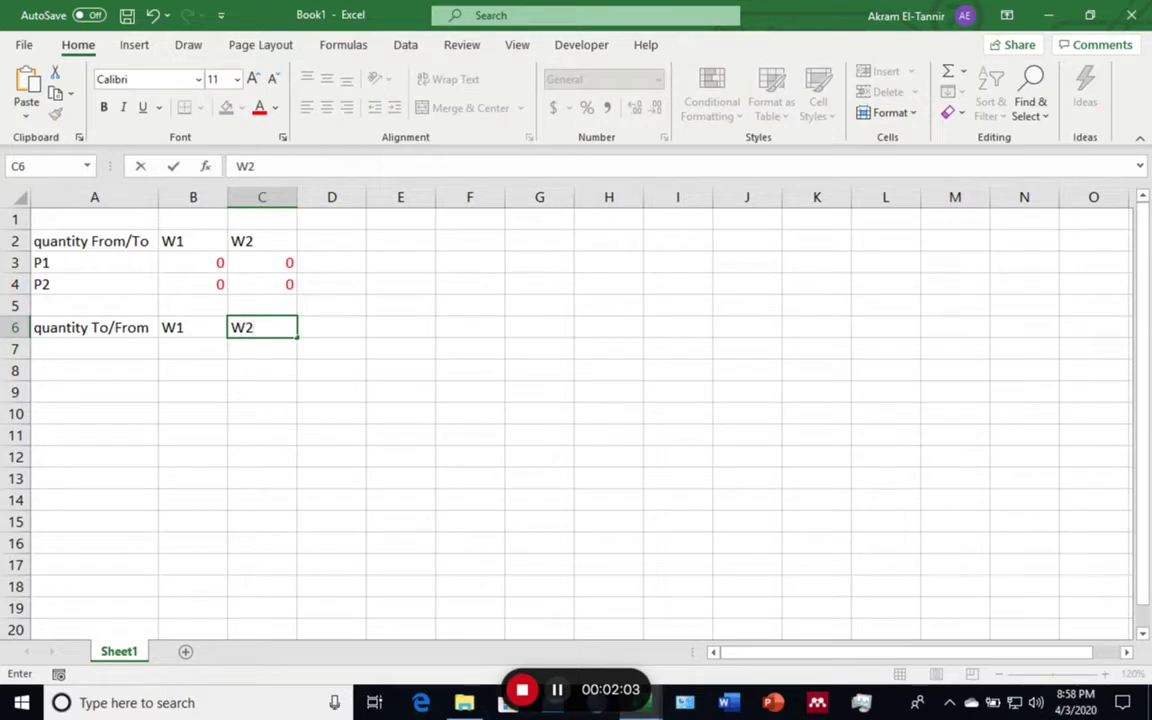
pyautogui.press('Return')
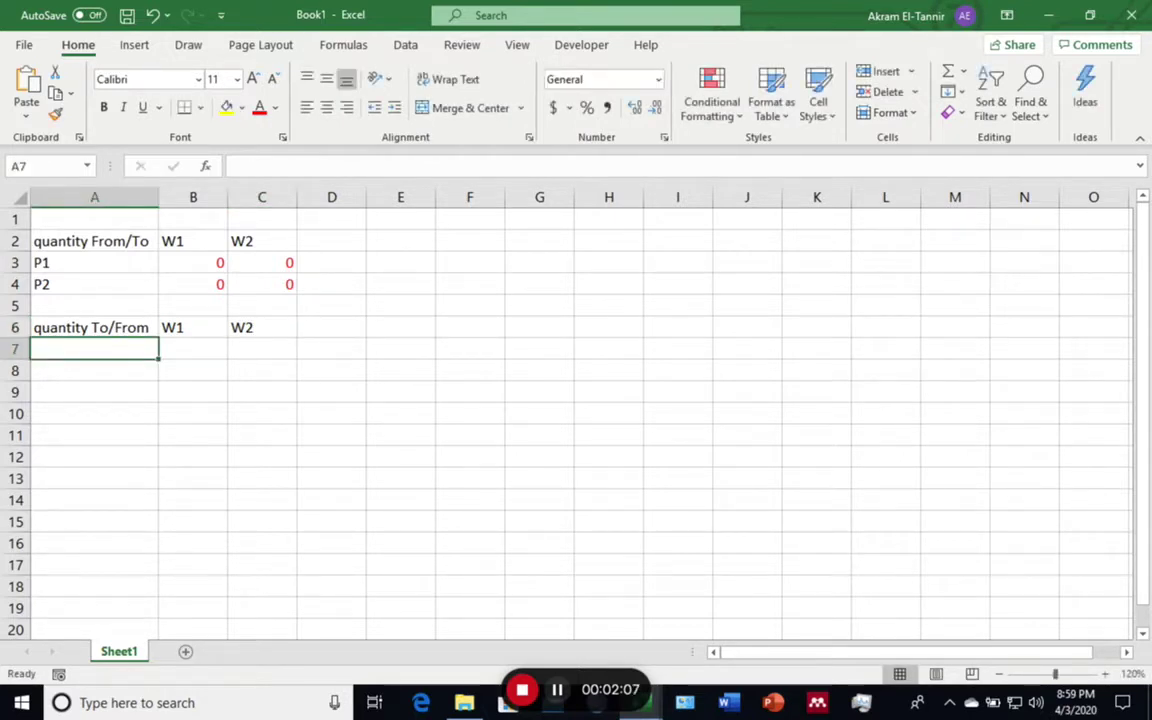
# Enter the row labels C1, C2 and C3 in cells A7:A9
pyautogui.write('C1')
pyautogui.press('Return')
pyautogui.write('C2')
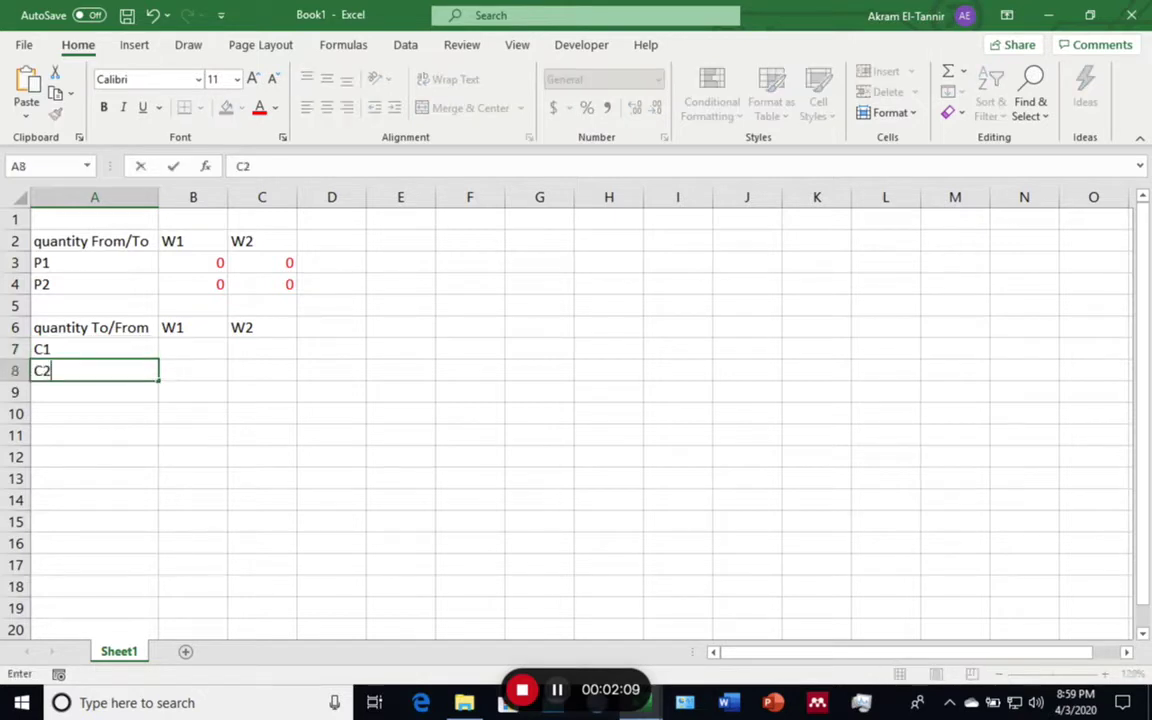
pyautogui.press('Return')
pyautogui.write('C3')
pyautogui.press('Tab')
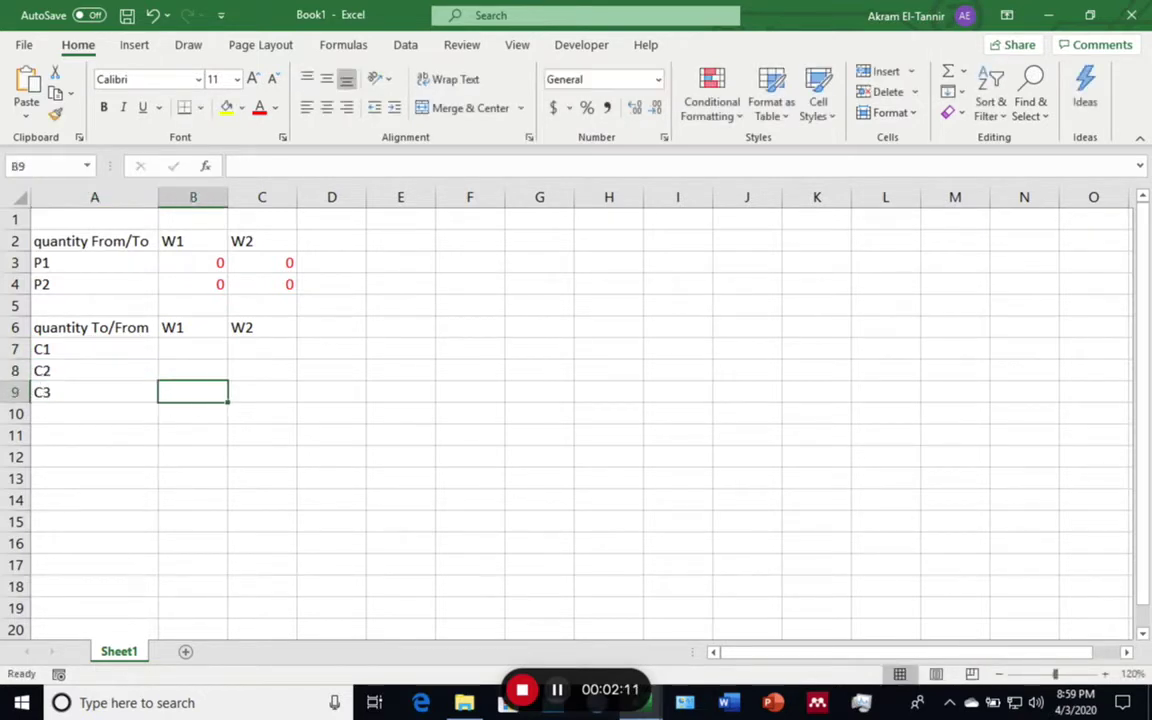
# Enter 0 for C1 under both W1 and W2, in cells B7 and C7
pyautogui.click(193, 349)
pyautogui.write('0')
pyautogui.press('Tab')
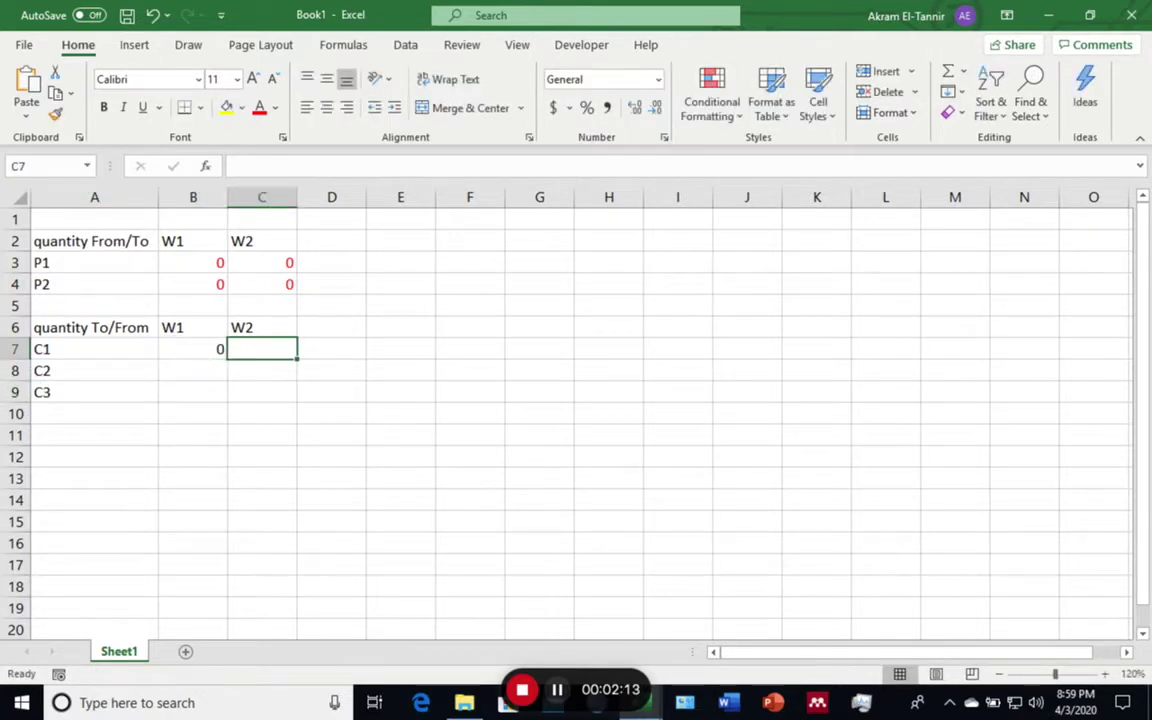
pyautogui.write('90')
pyautogui.press('Return')
pyautogui.press('Up')
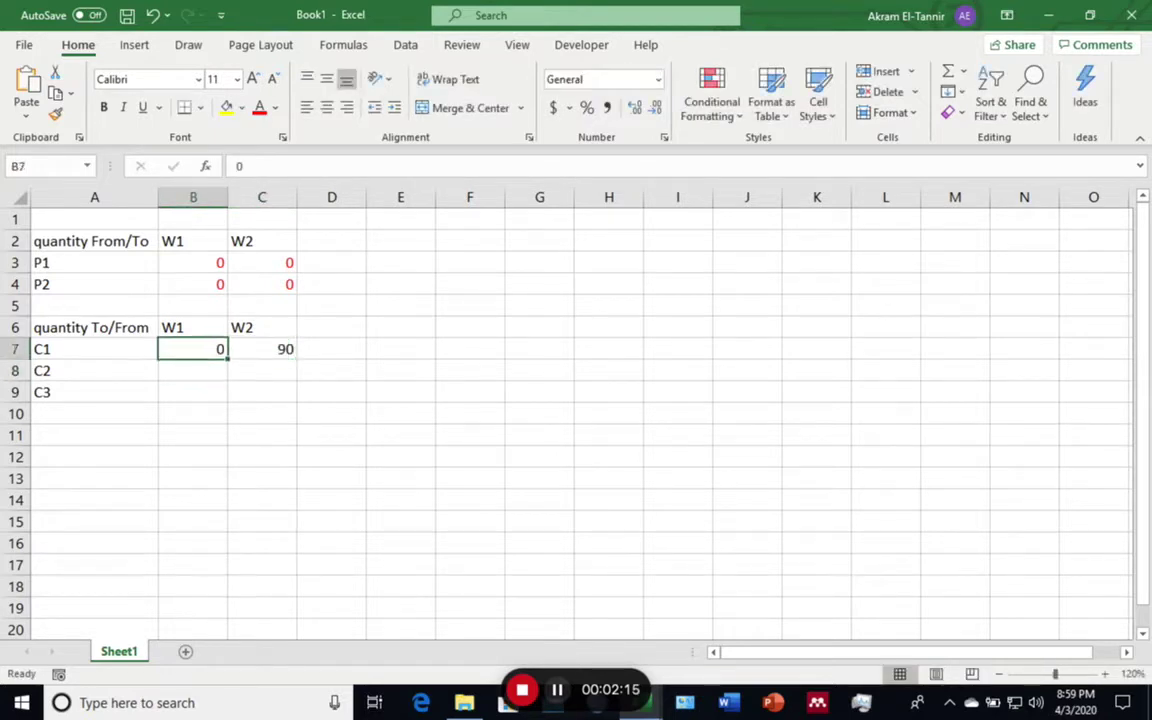
pyautogui.write('0')
pyautogui.press('Tab')
pyautogui.write('0')
pyautogui.press('Return')
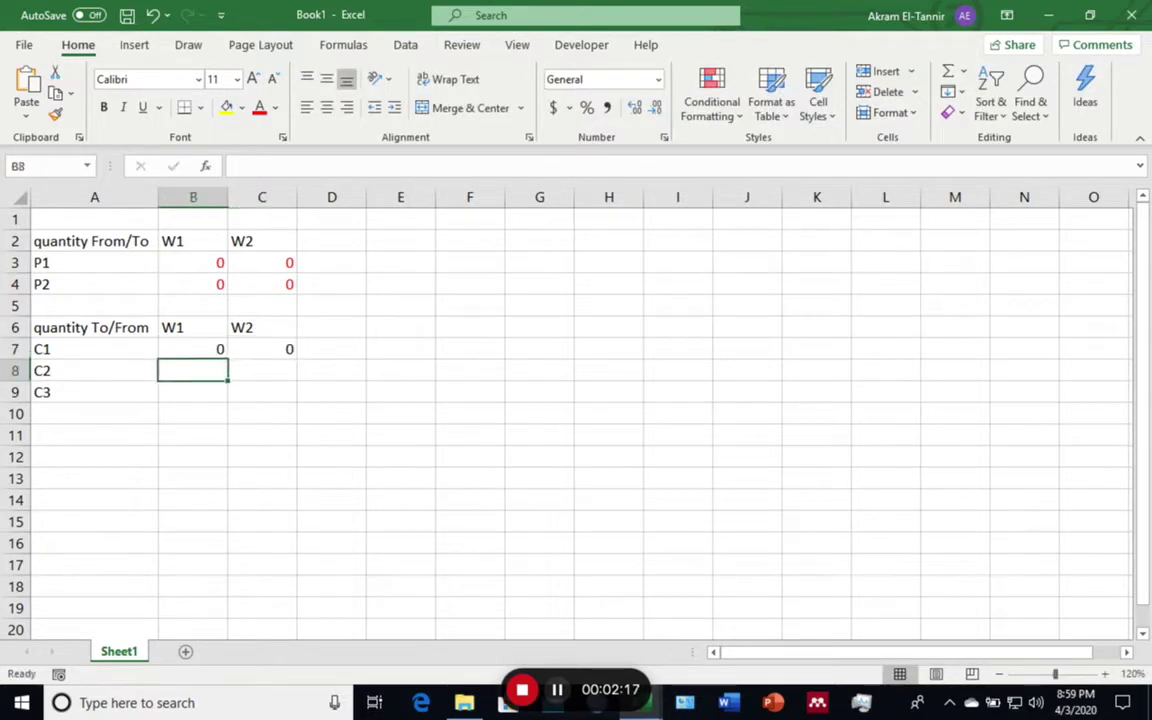
# Enter 0 in the C2 and C3 quantity cells B8:C9 and set the font color of B7:C9 to red
pyautogui.write('0')
pyautogui.press('Tab')
pyautogui.write('0')
pyautogui.press('Return')
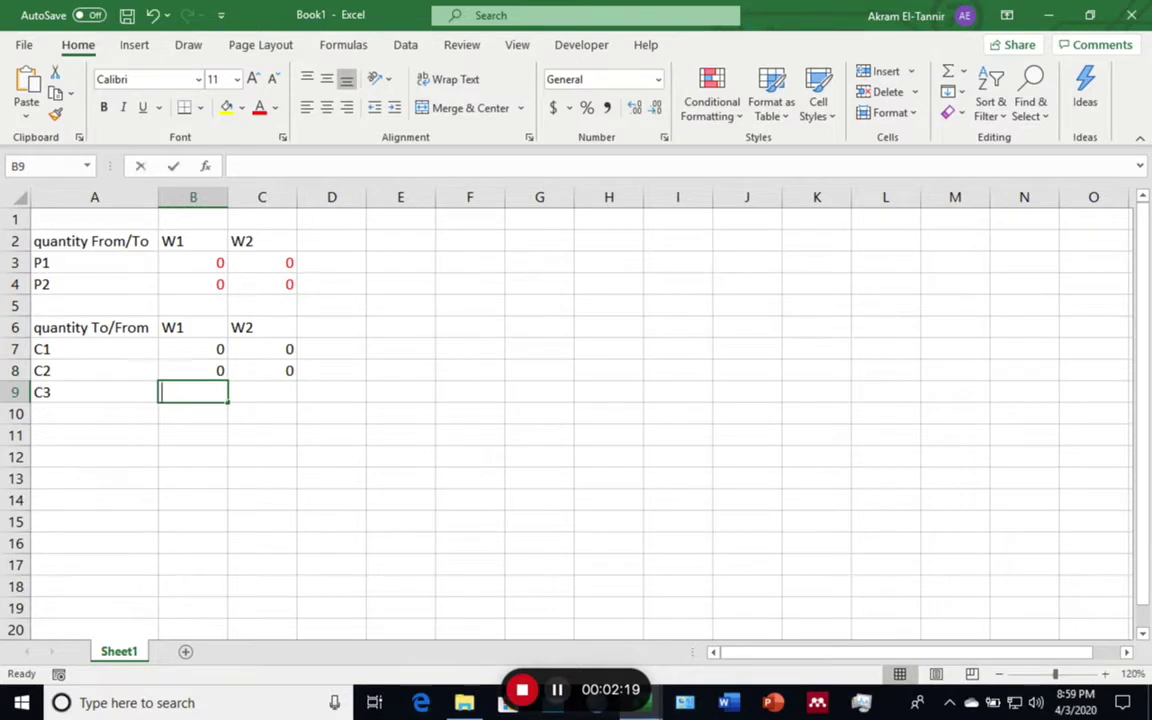
pyautogui.write('0')
pyautogui.press('Tab')
pyautogui.write('0')
pyautogui.press('Return')
pyautogui.moveTo(193, 349); pyautogui.dragTo(262, 392)
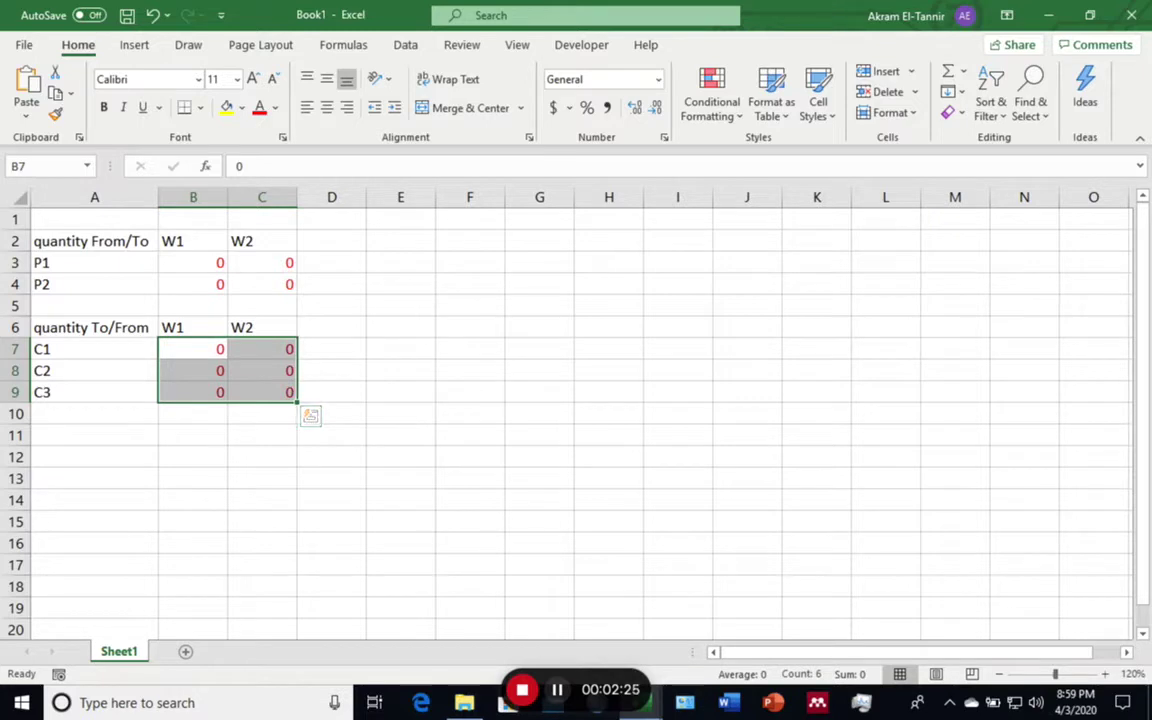
pyautogui.click(94, 435)
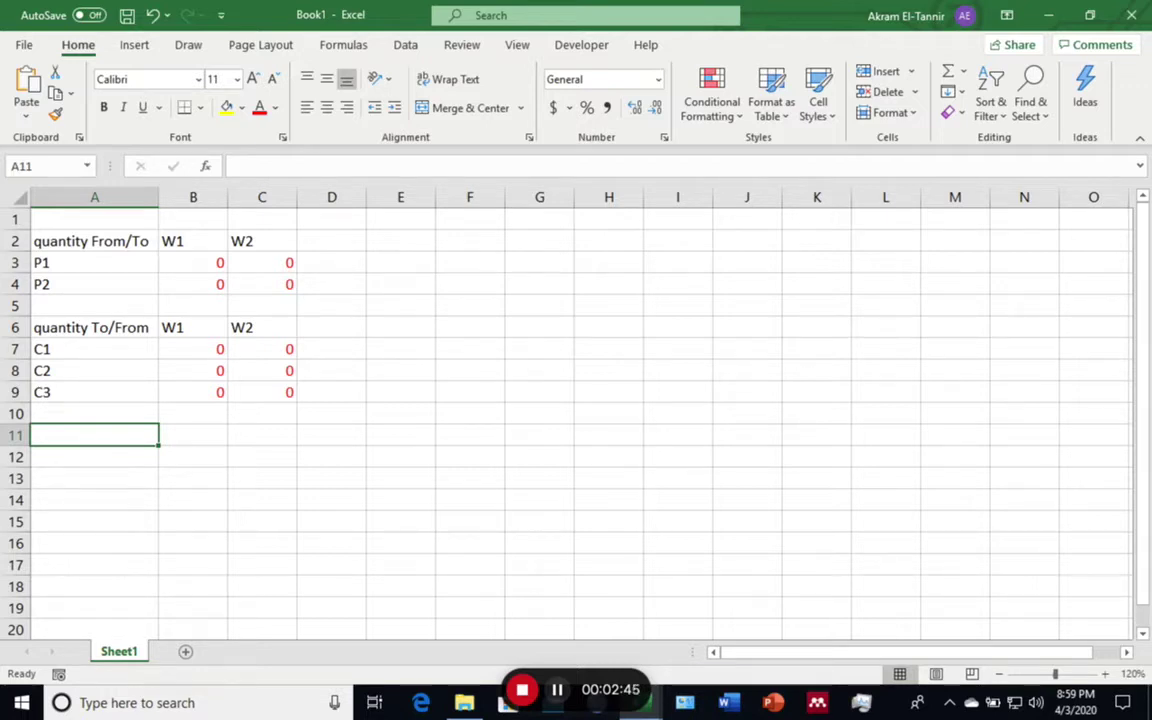
# Add the heading "Shipped" in D2 and total P1's shipments in D3 with =SUM(B3:C3)
pyautogui.click(331, 241)
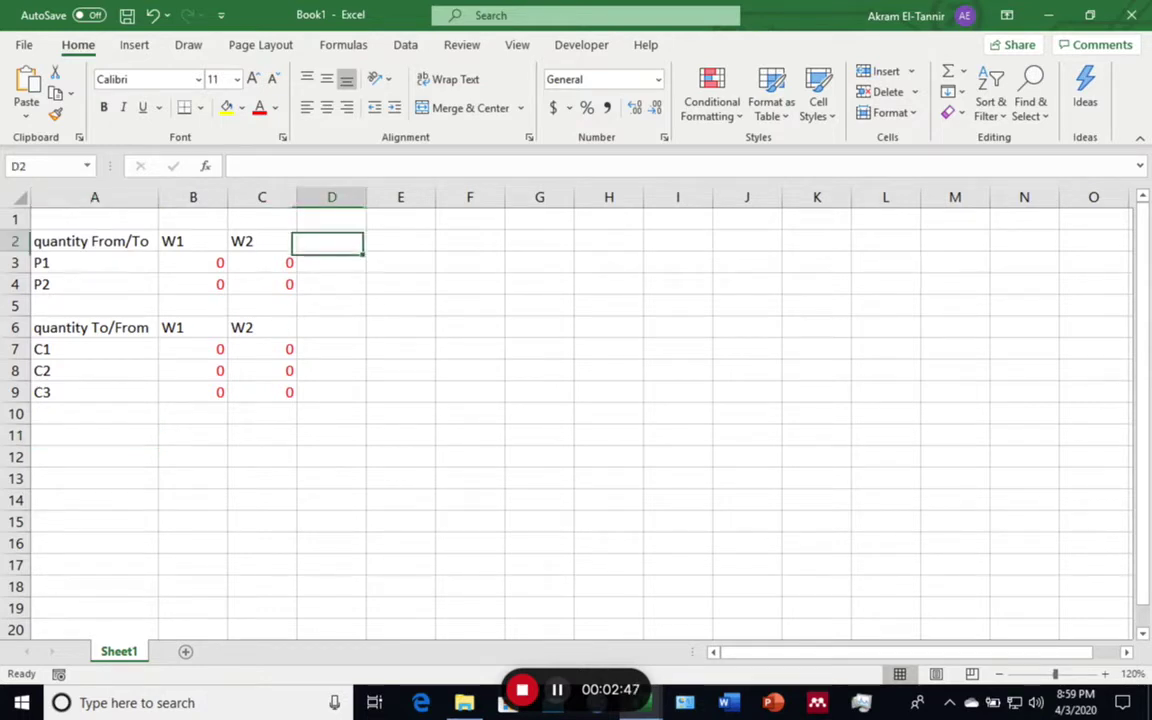
pyautogui.write('Shipped')
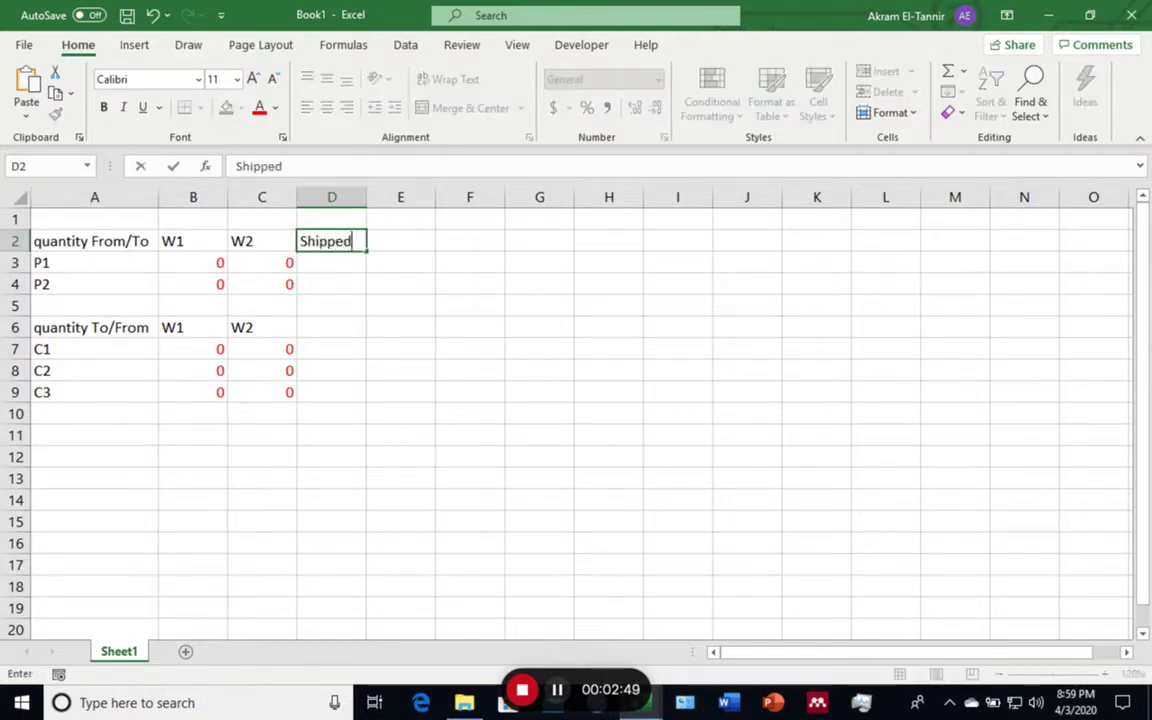
pyautogui.press('Return')
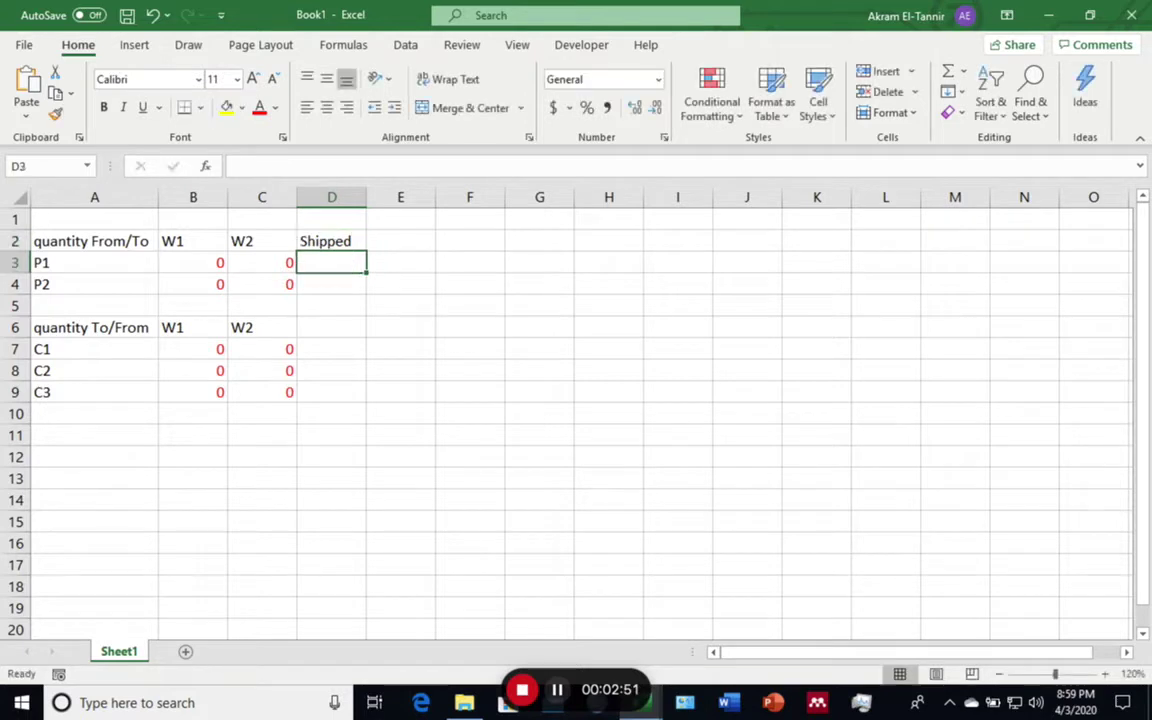
pyautogui.write('=sum(')
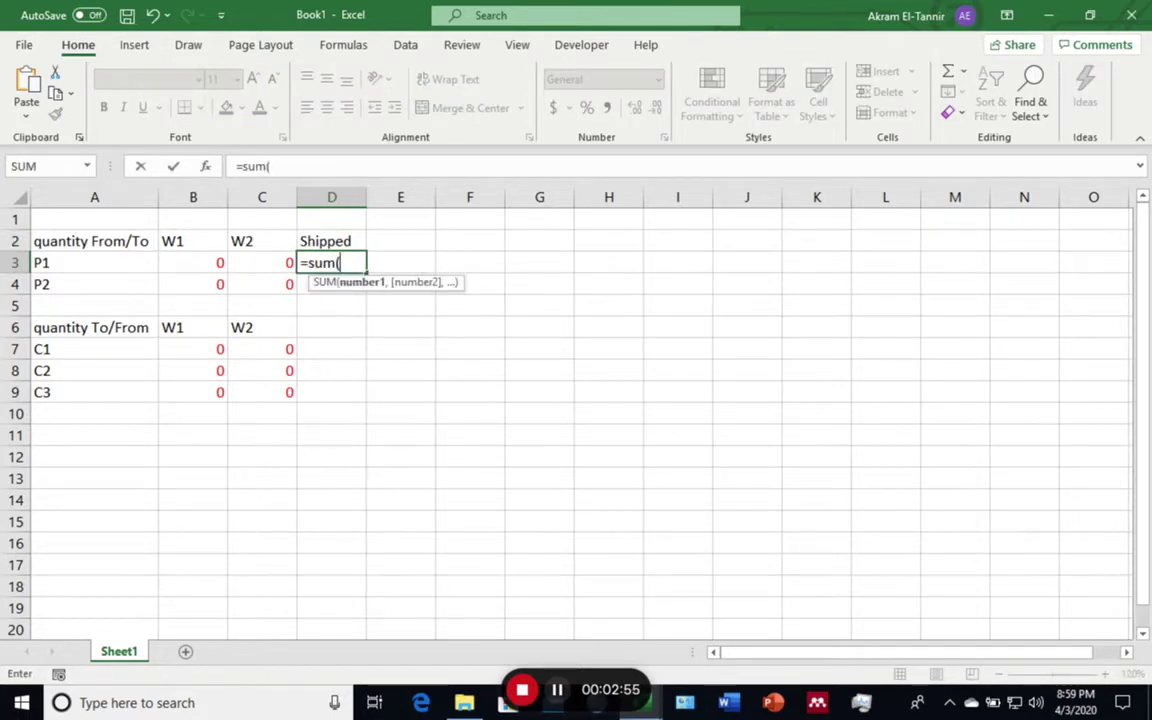
pyautogui.moveTo(193, 263); pyautogui.dragTo(263, 263)
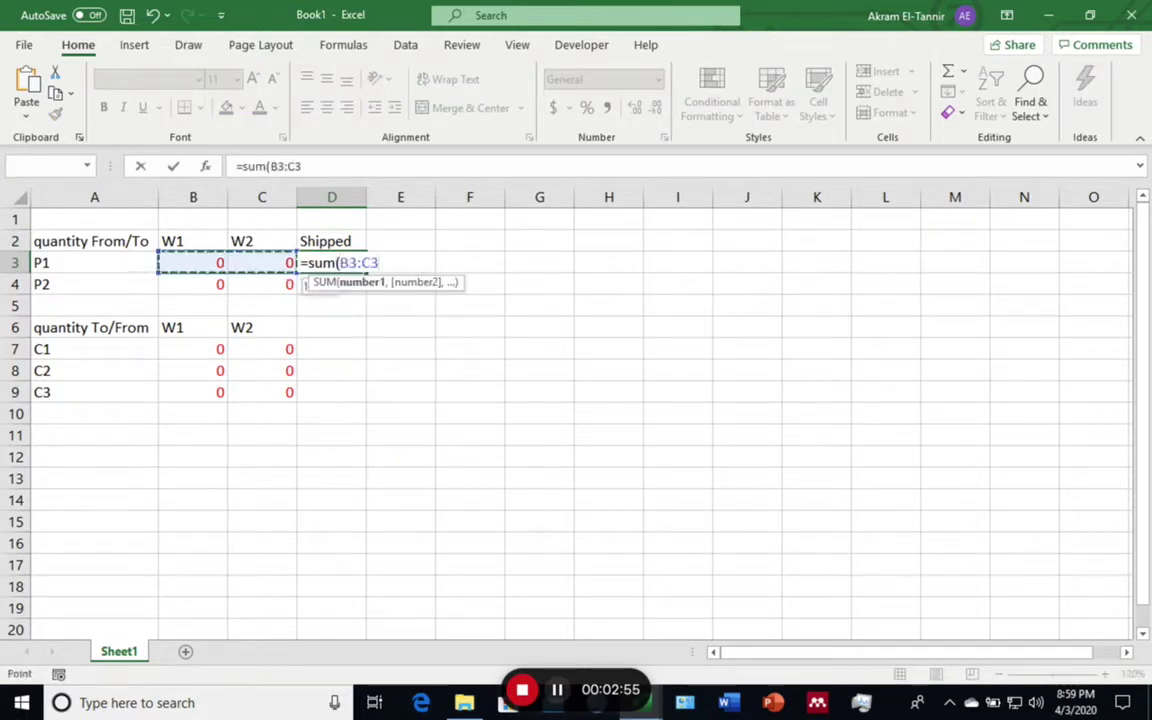
pyautogui.write(')')
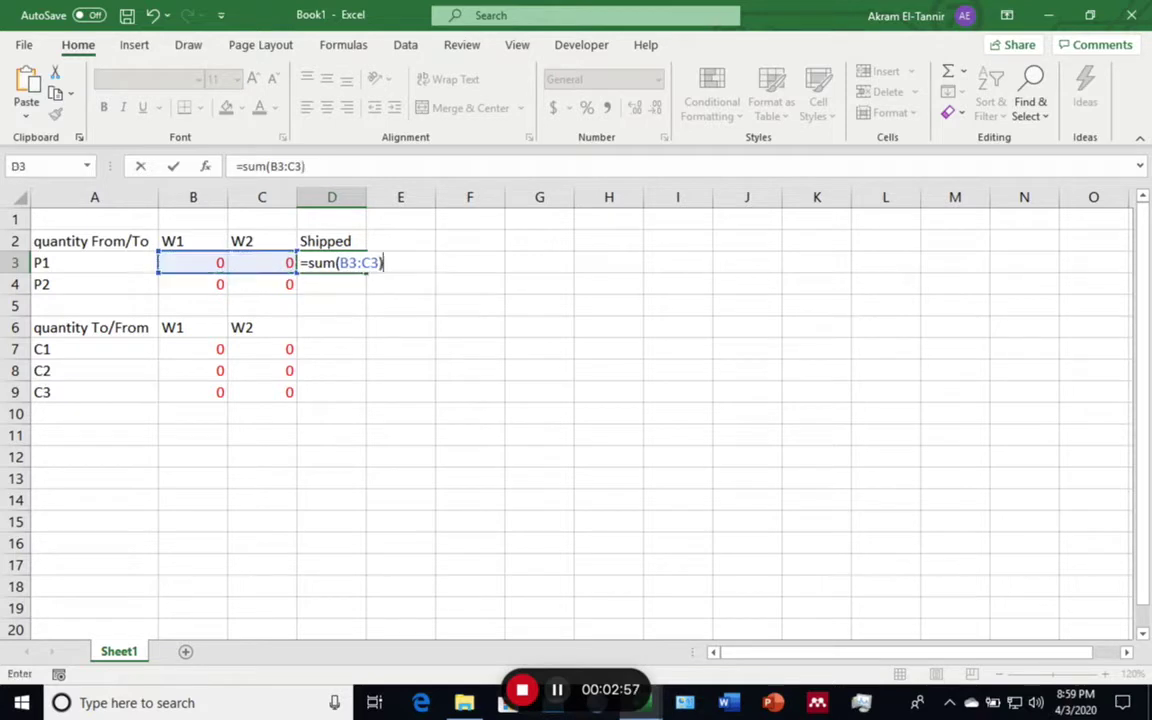
pyautogui.press('Return')
# Copy the Shipped formula from D3 into D4 for P2 and check the range it references
pyautogui.click(331, 263)
pyautogui.hotkey('ctrl', 'c')
pyautogui.click(331, 284)
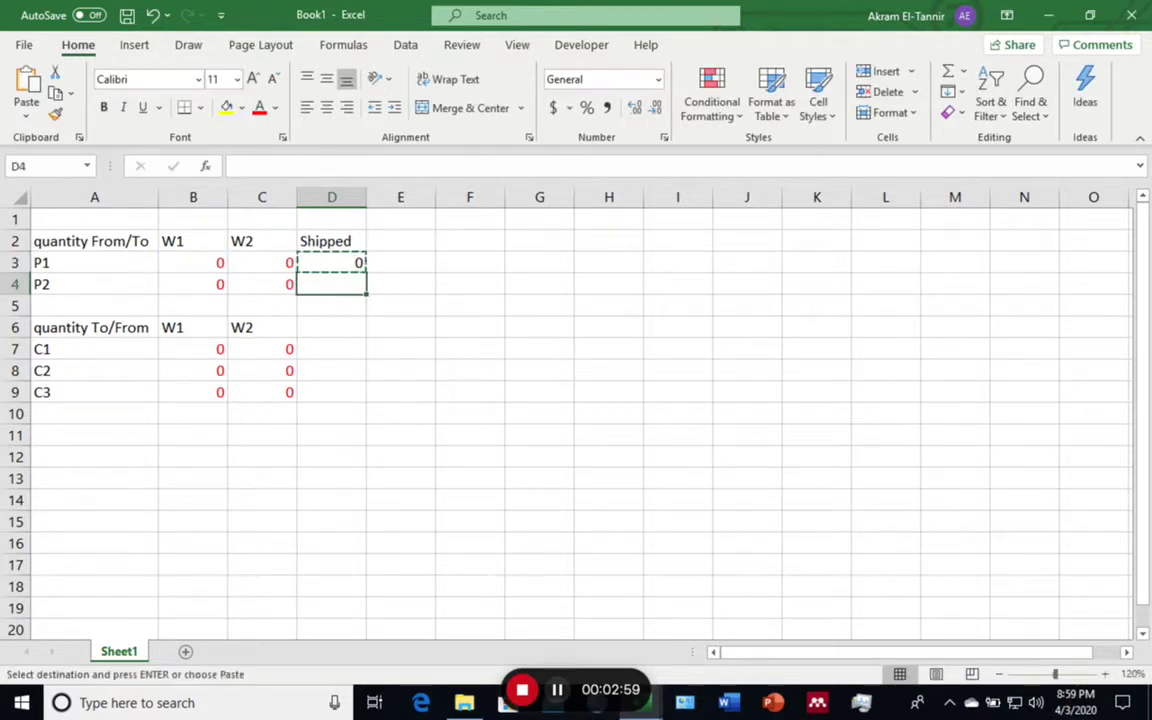
pyautogui.press('Return')
pyautogui.press('F2')
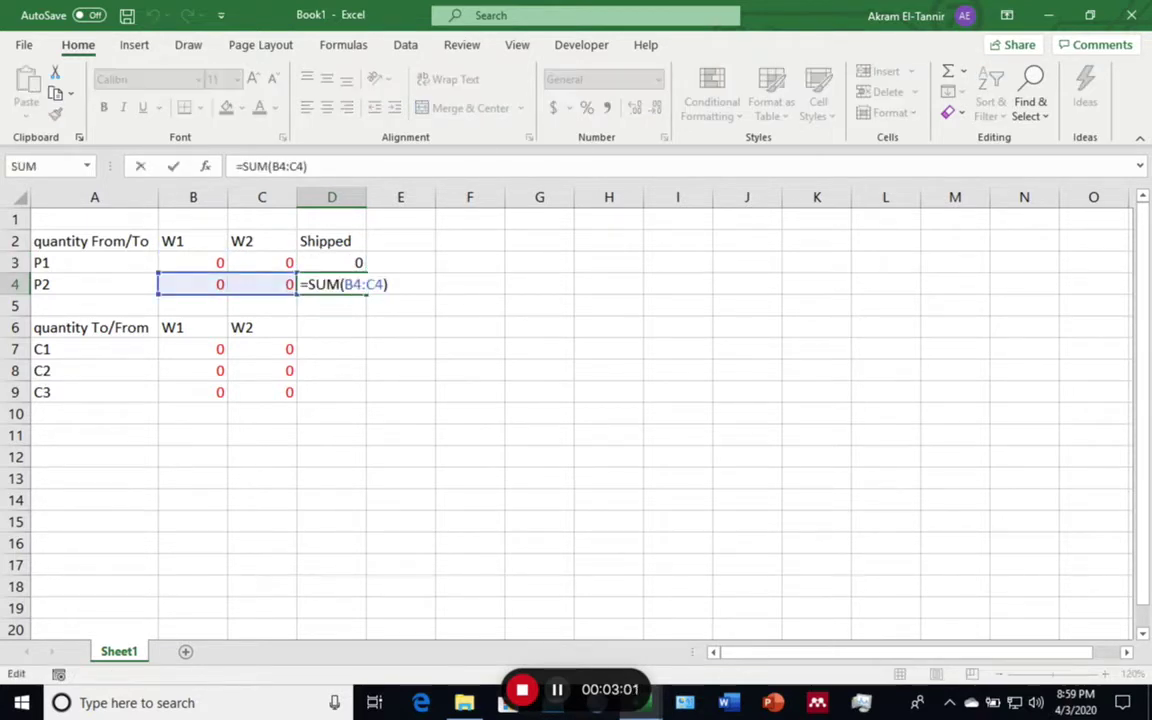
pyautogui.press('Escape')
# Add a "Max Cap" column in E2 with capacities of 200000 for P1 and 60000 for P2
pyautogui.click(400, 241)
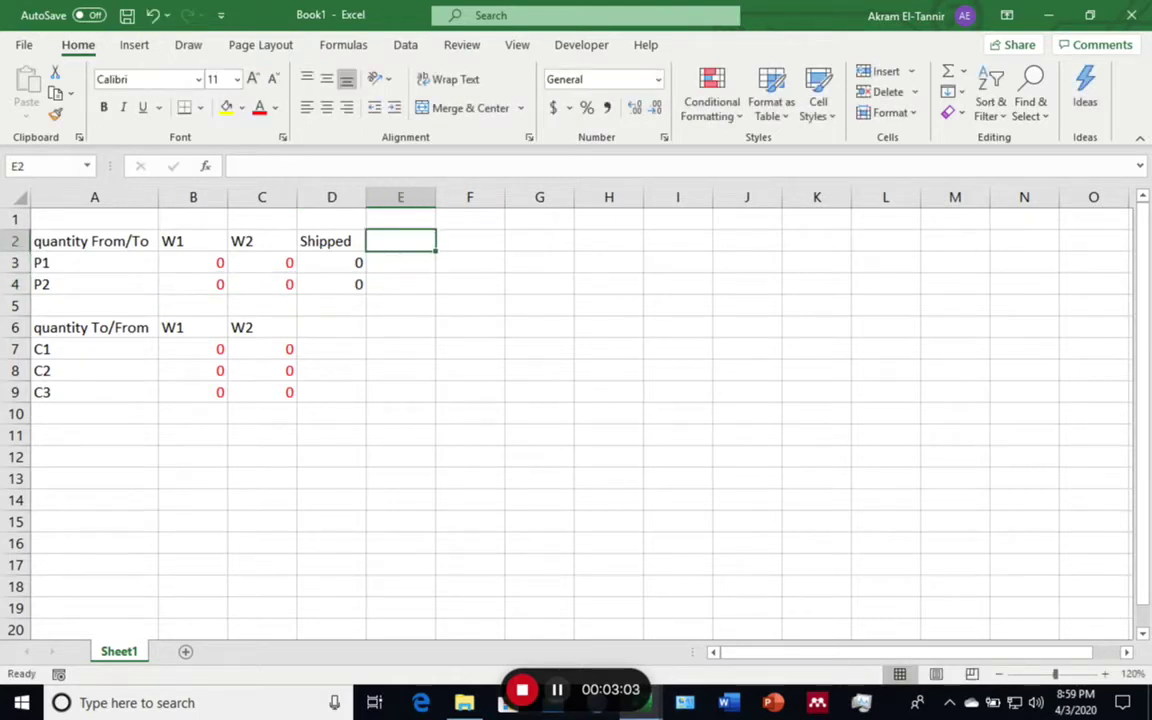
pyautogui.write('Max Cap')
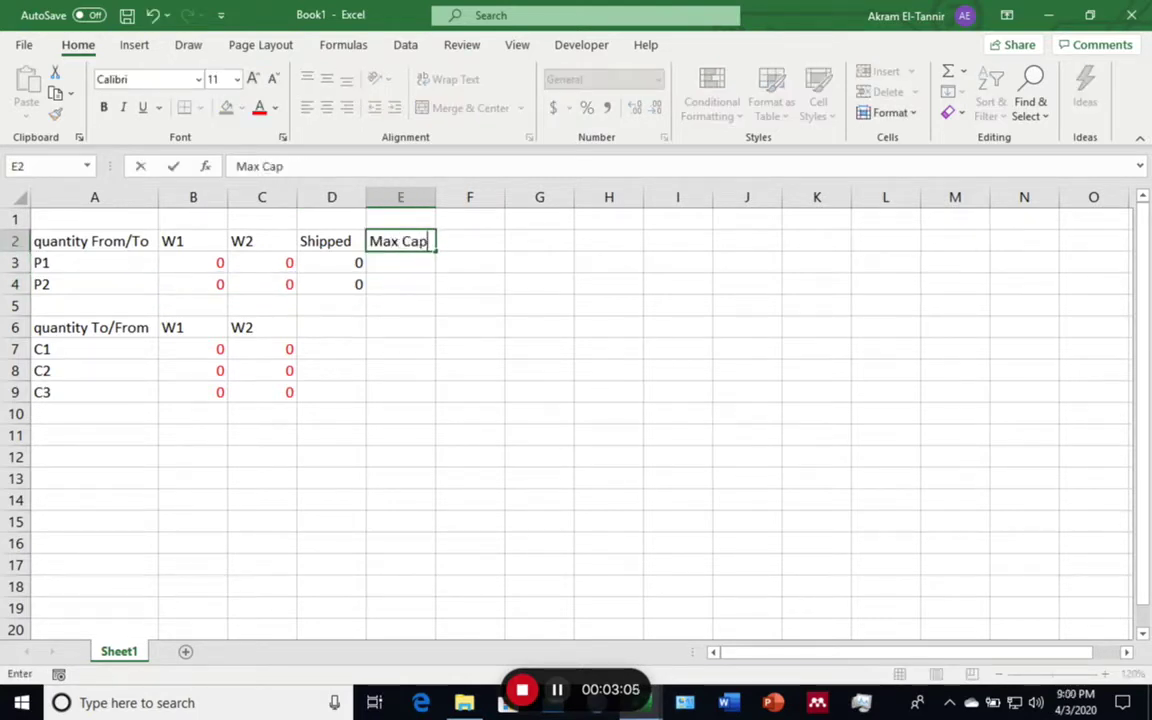
pyautogui.press('Return')
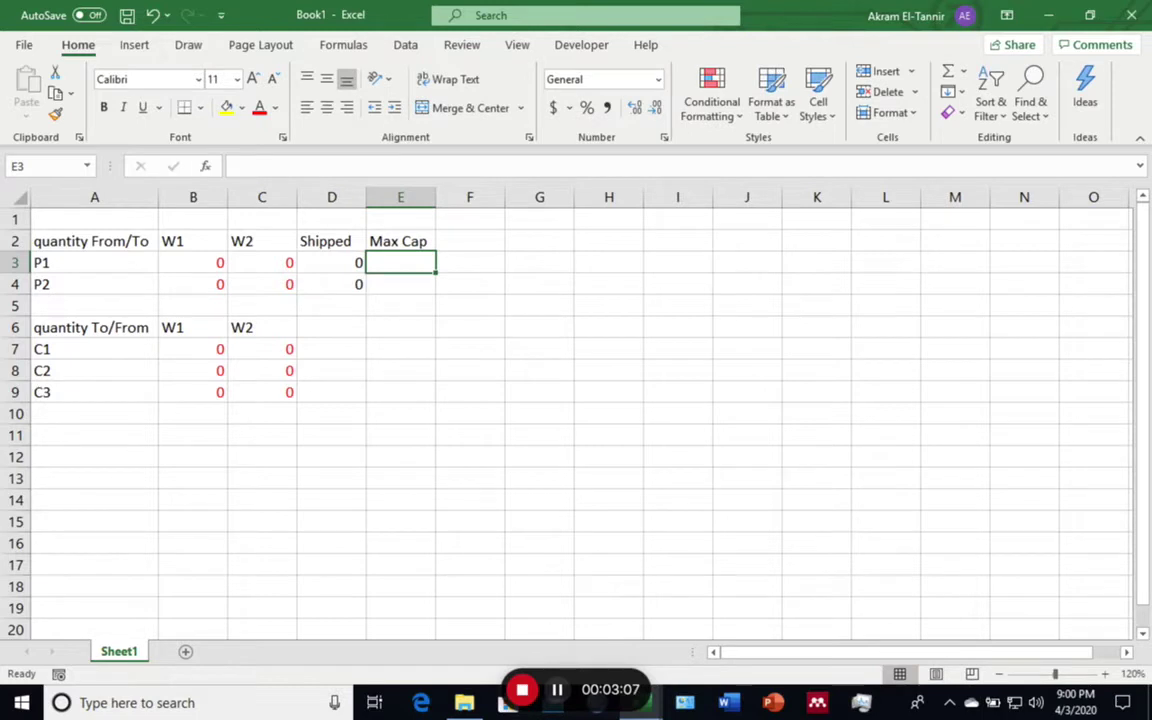
pyautogui.write('200')
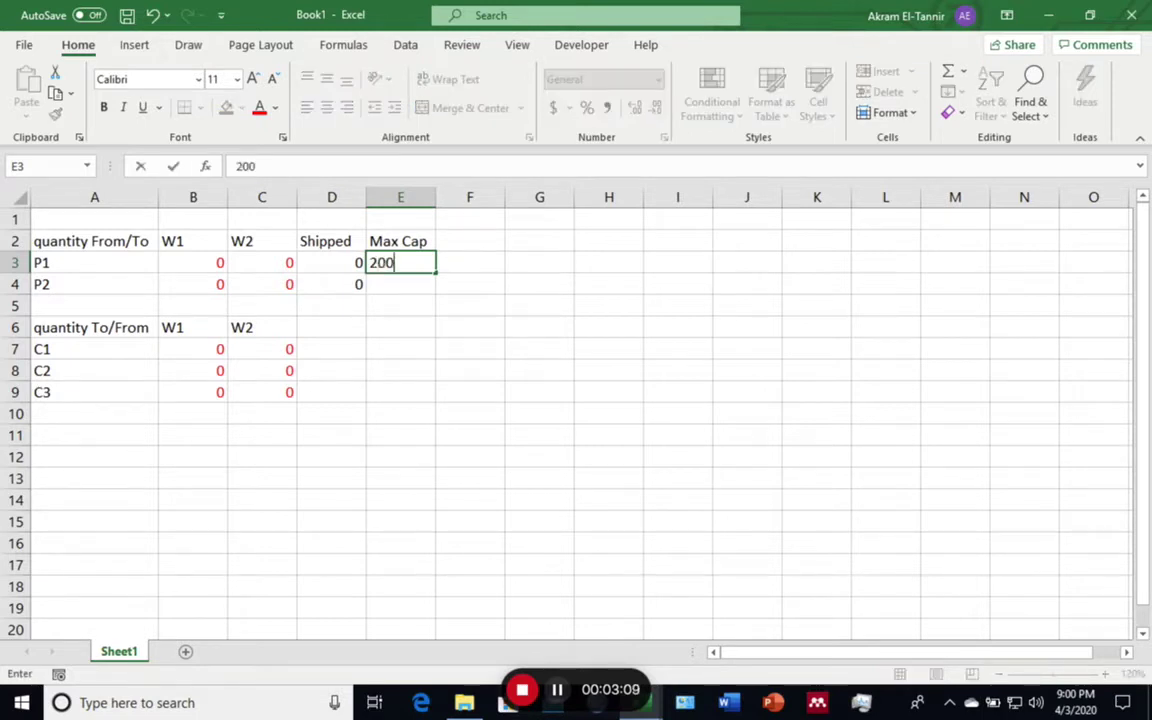
pyautogui.write('000')
pyautogui.press('Return')
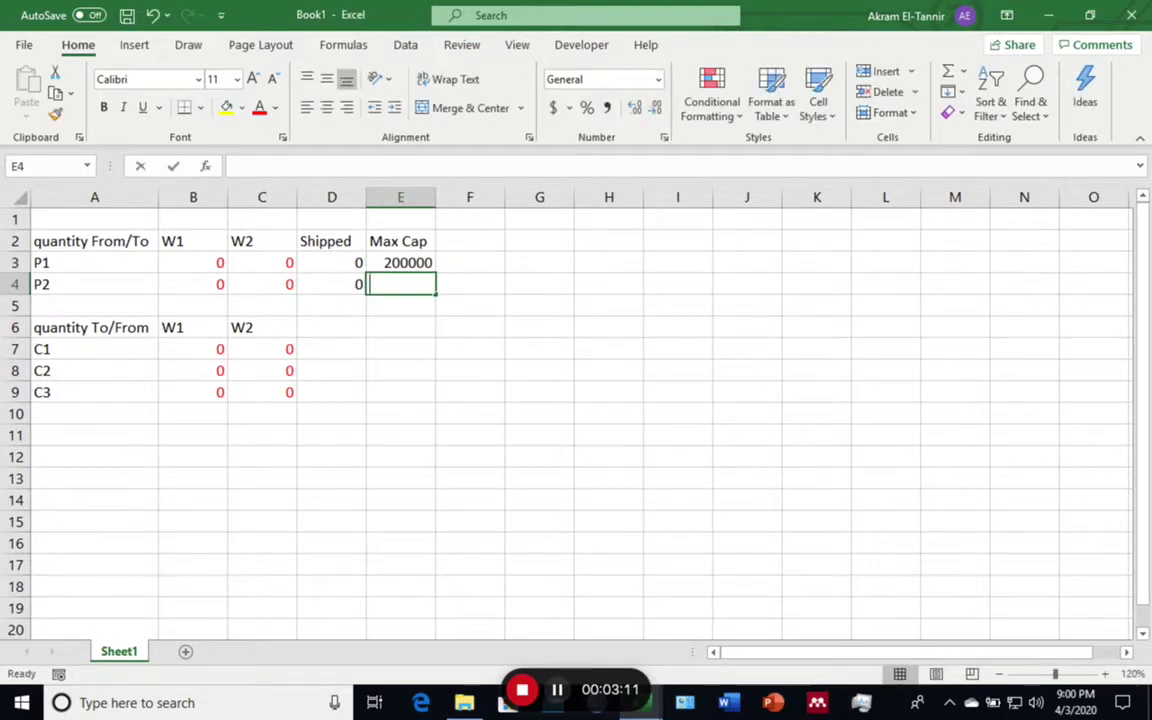
pyautogui.write('60000')
pyautogui.press('Return')
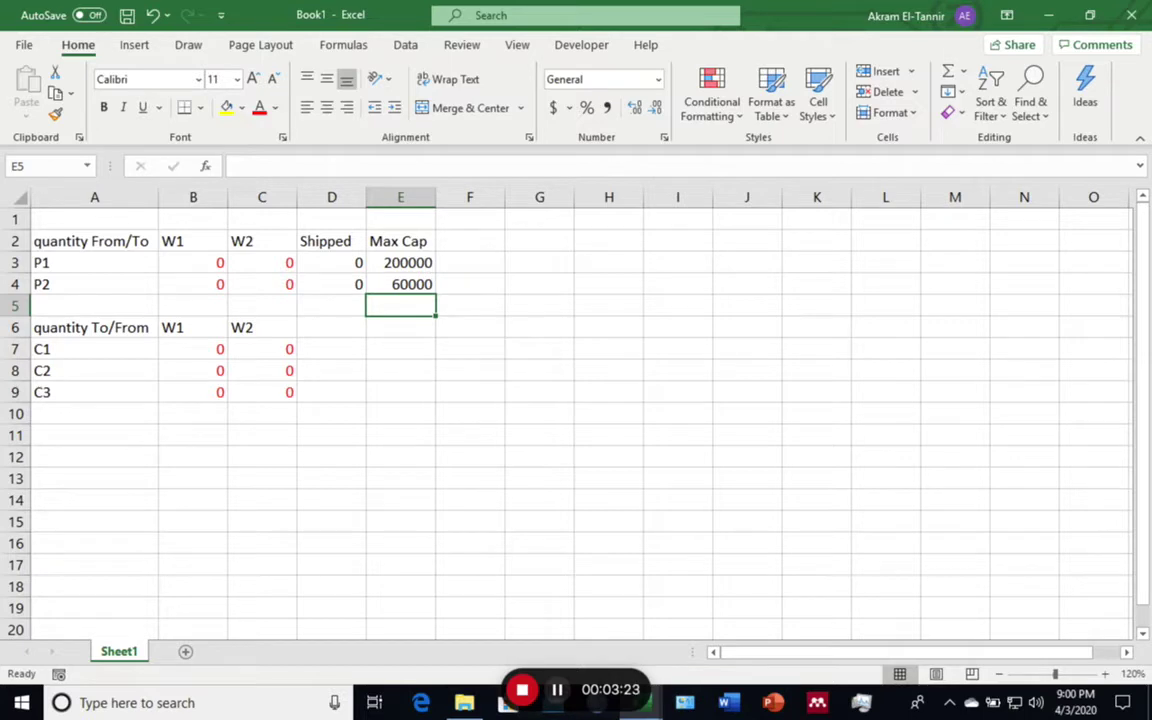
# Add the heading "Shipped" in D6 and total C1's quantities in D7 with =SUM(B7:C7)
pyautogui.click(331, 328)
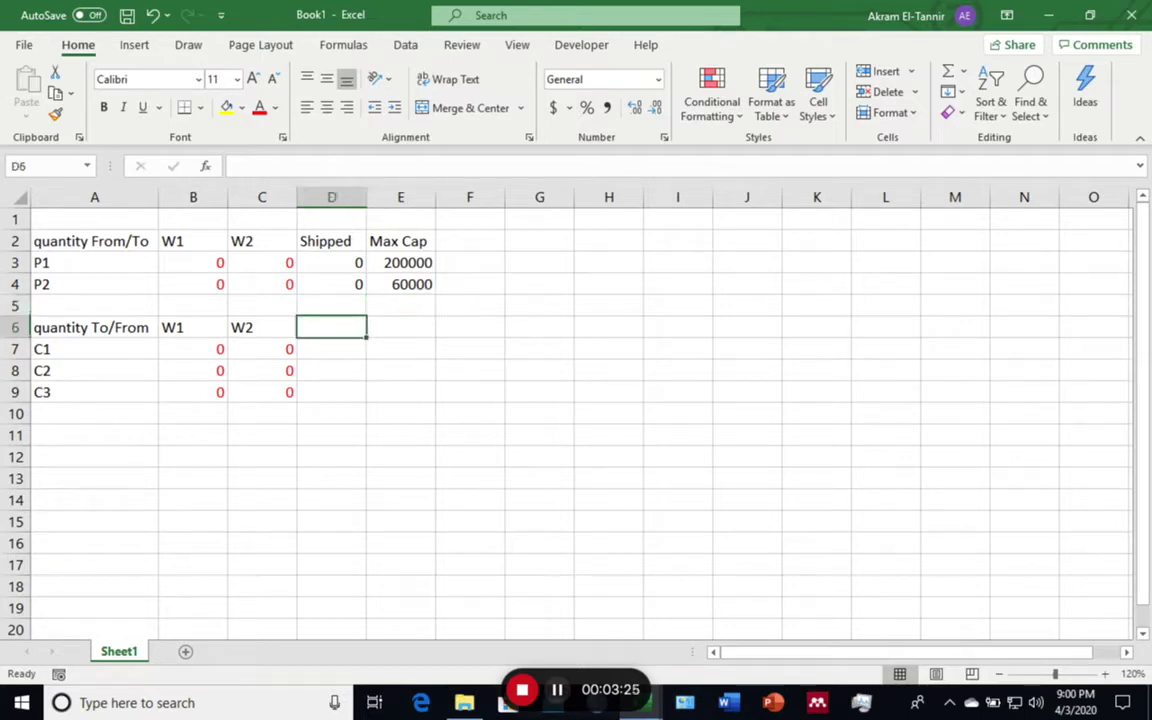
pyautogui.write('Shipped')
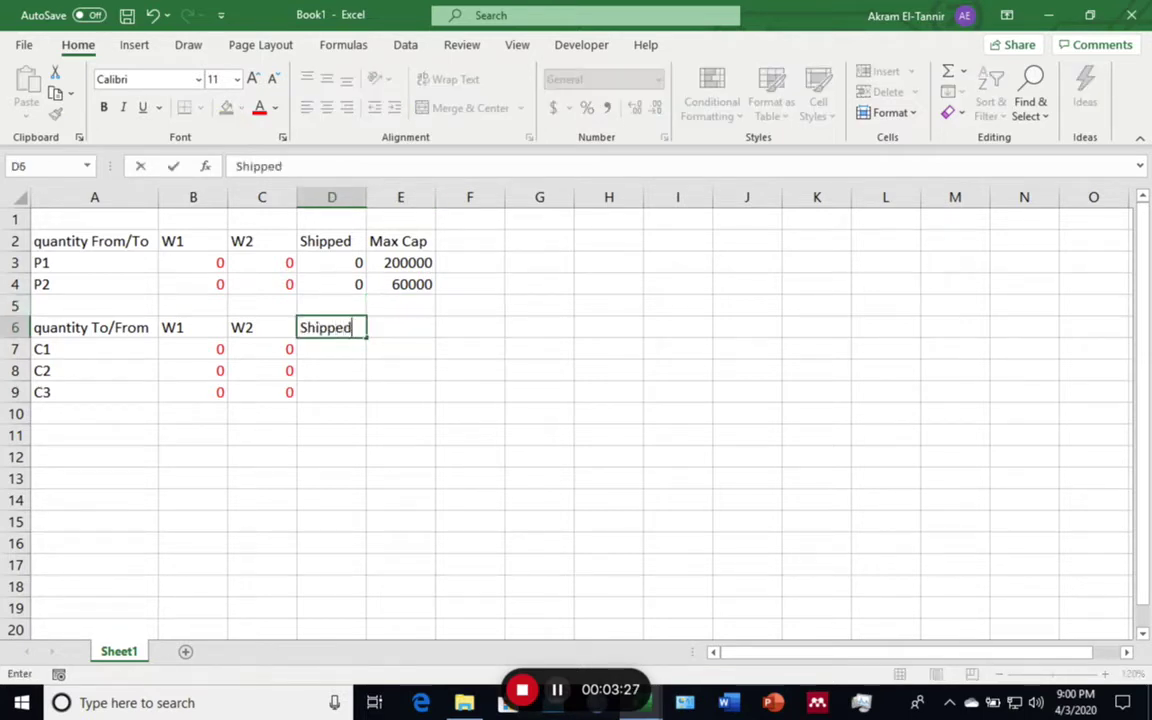
pyautogui.press('Return')
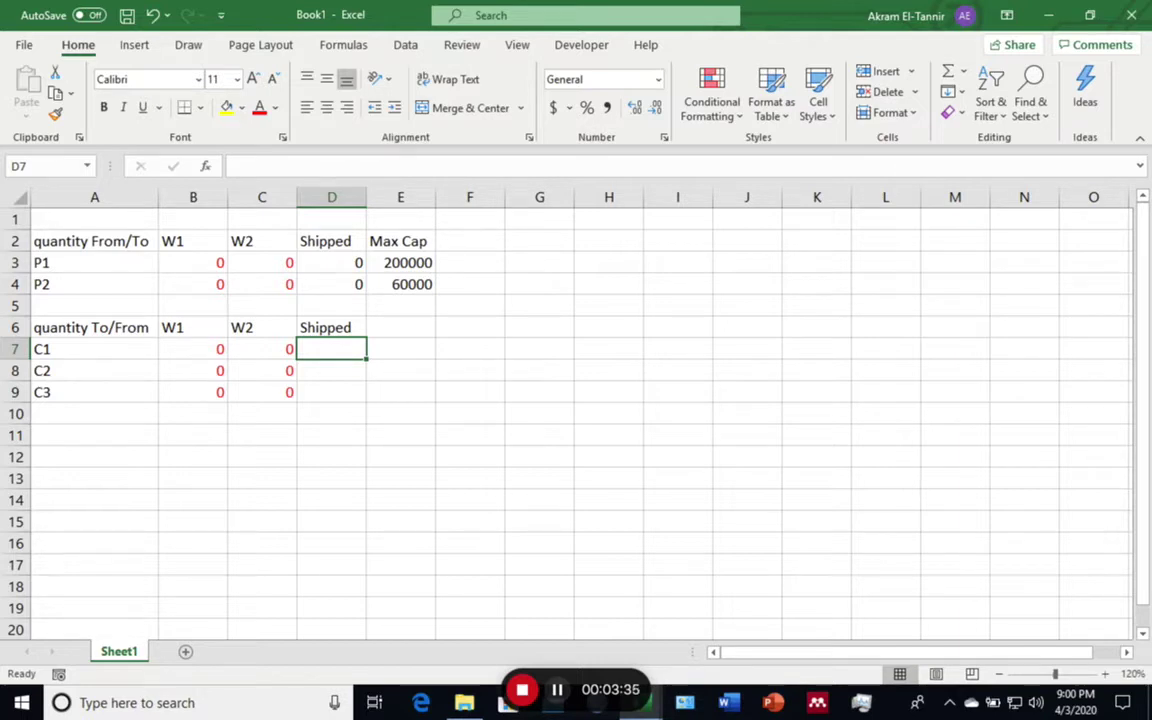
pyautogui.write('=sum(')
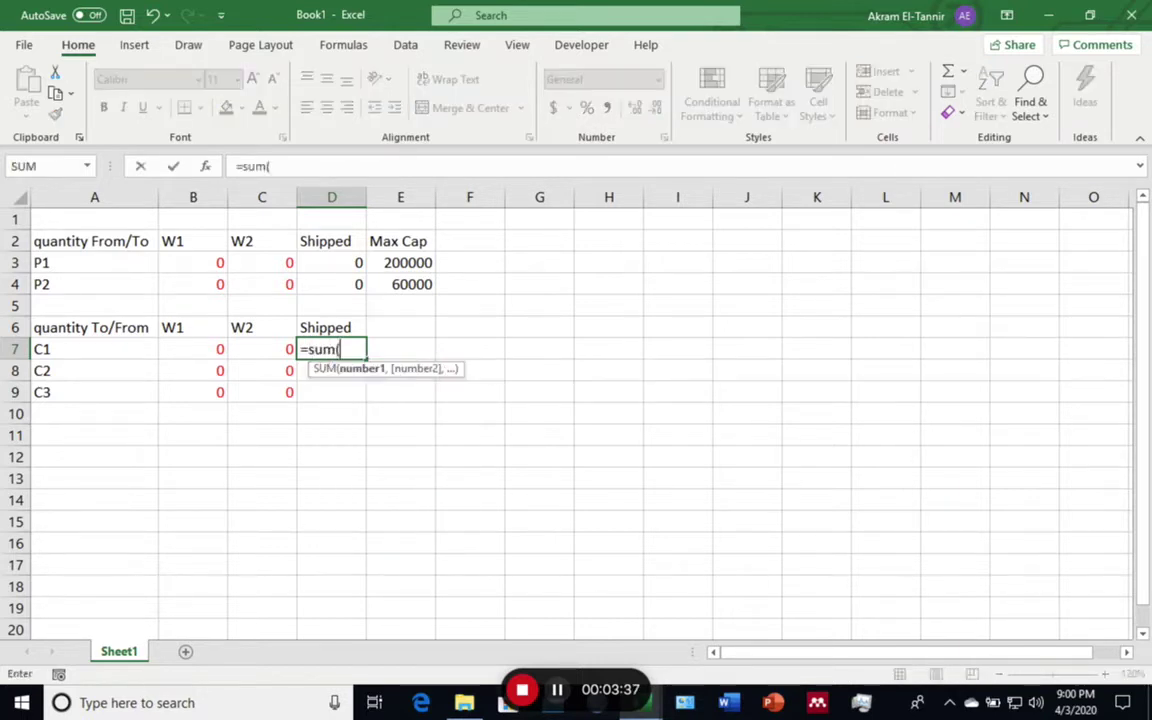
pyautogui.moveTo(193, 349); pyautogui.dragTo(262, 349)
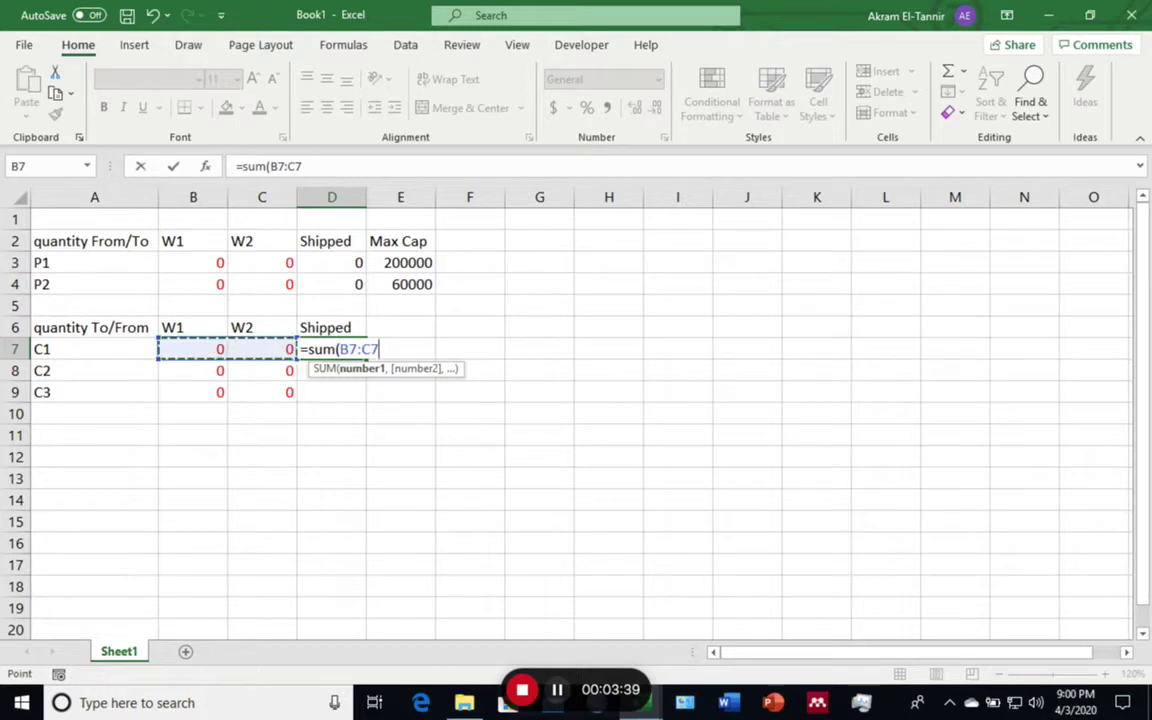
pyautogui.write(')')
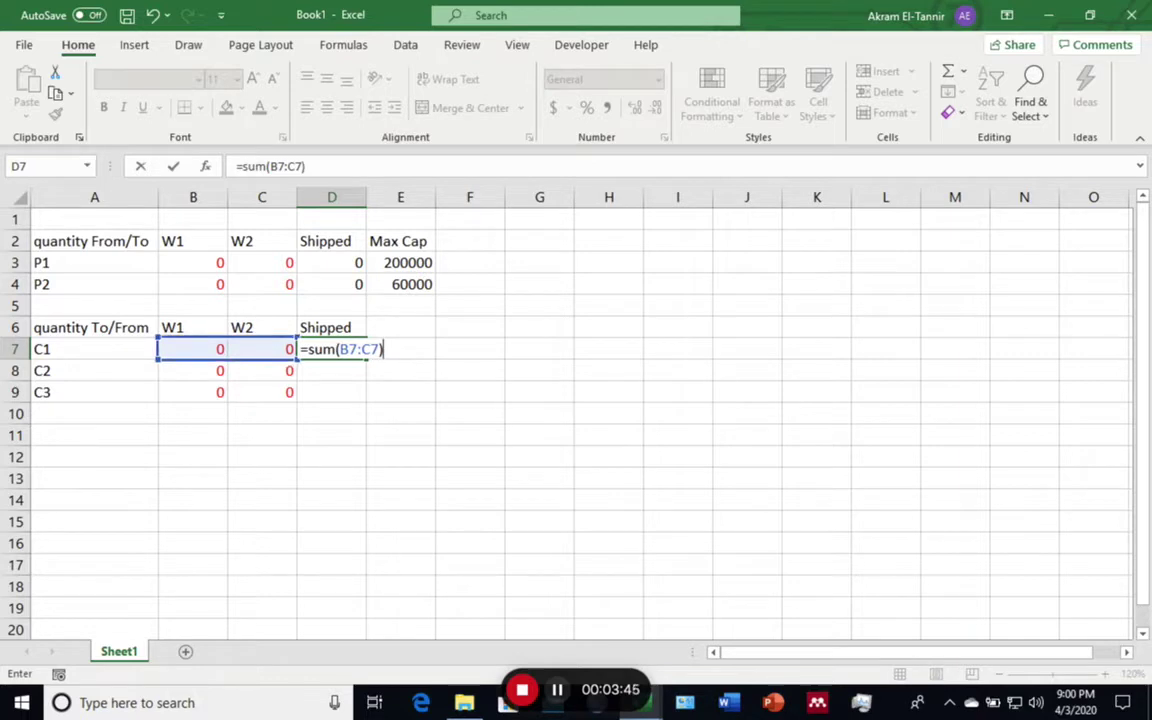
pyautogui.press('Return')
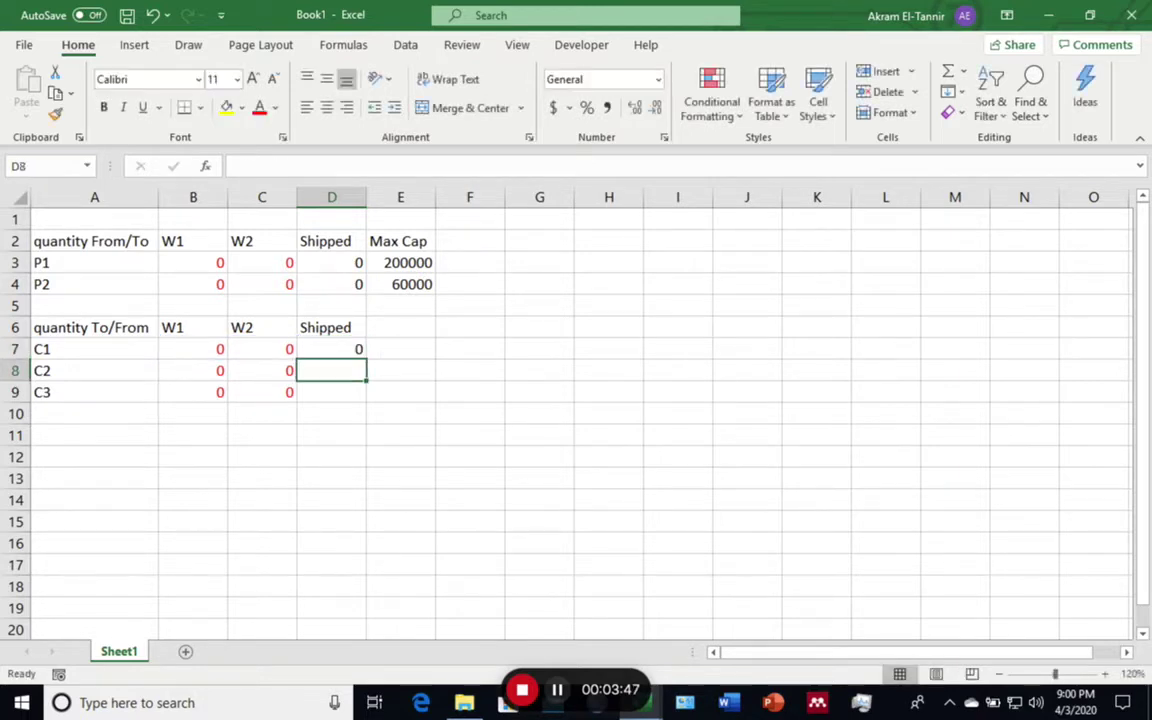
# Add the heading "Req Dem" in E6 and enter a demand of 50000 for C1 in E7
pyautogui.press('Up')
pyautogui.press('Up')
pyautogui.press('Right')
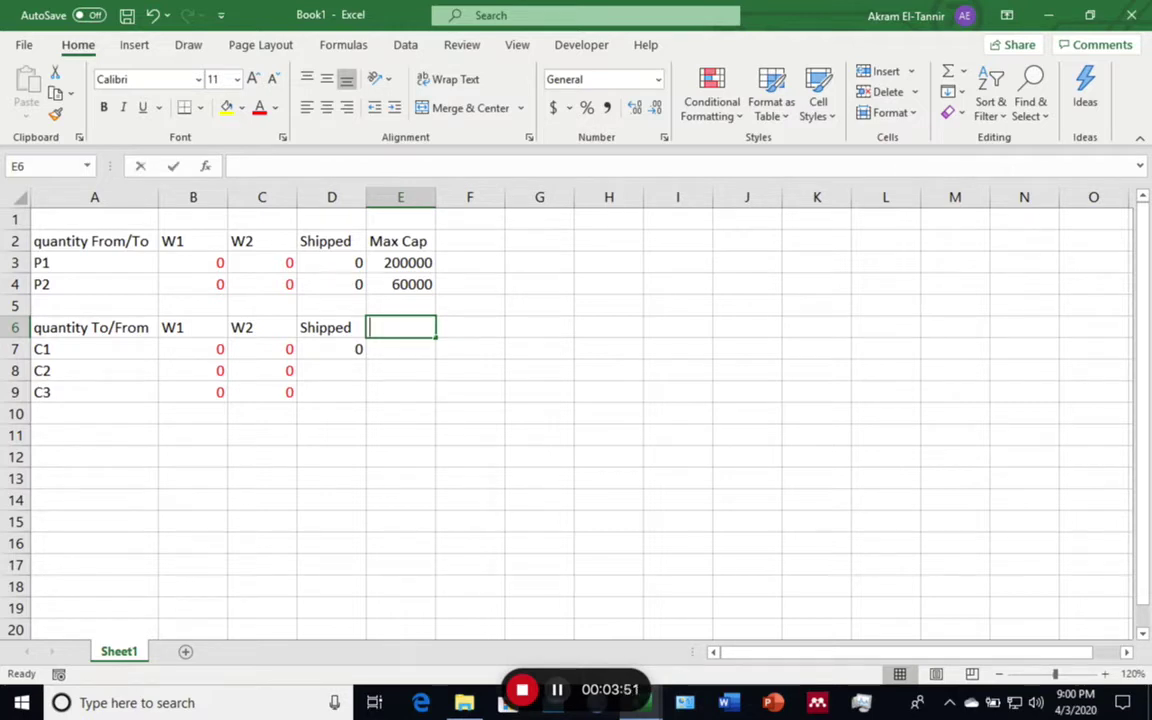
pyautogui.write('Req Dem')
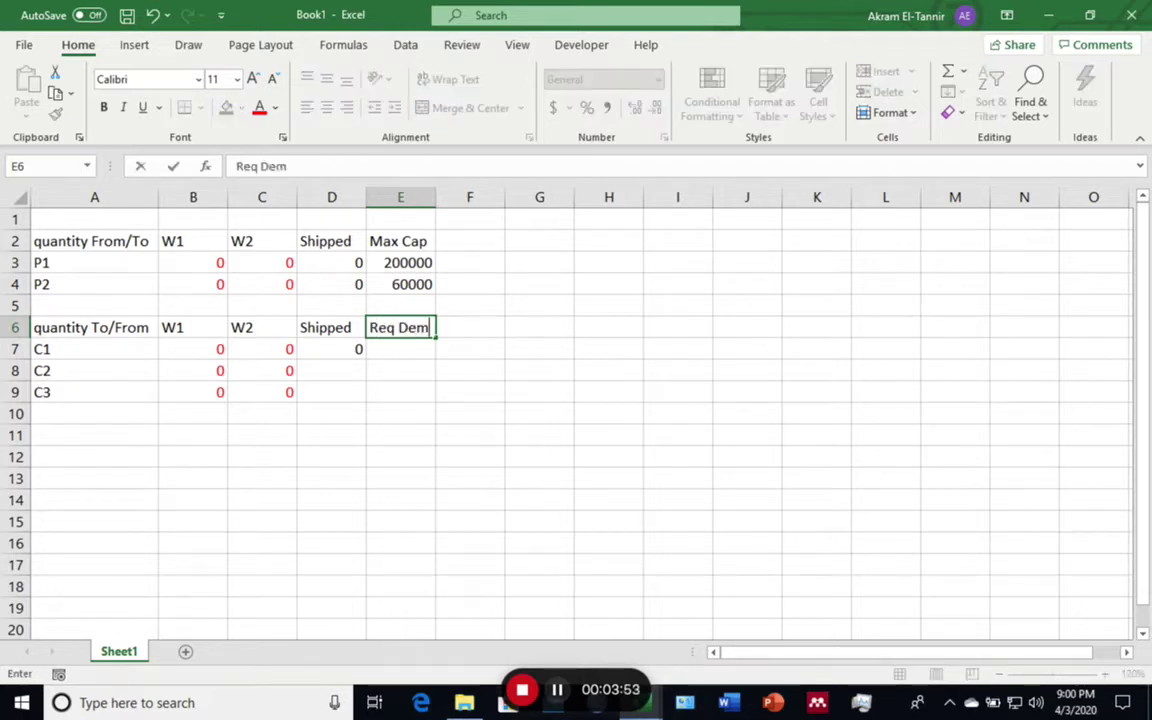
pyautogui.press('Return')
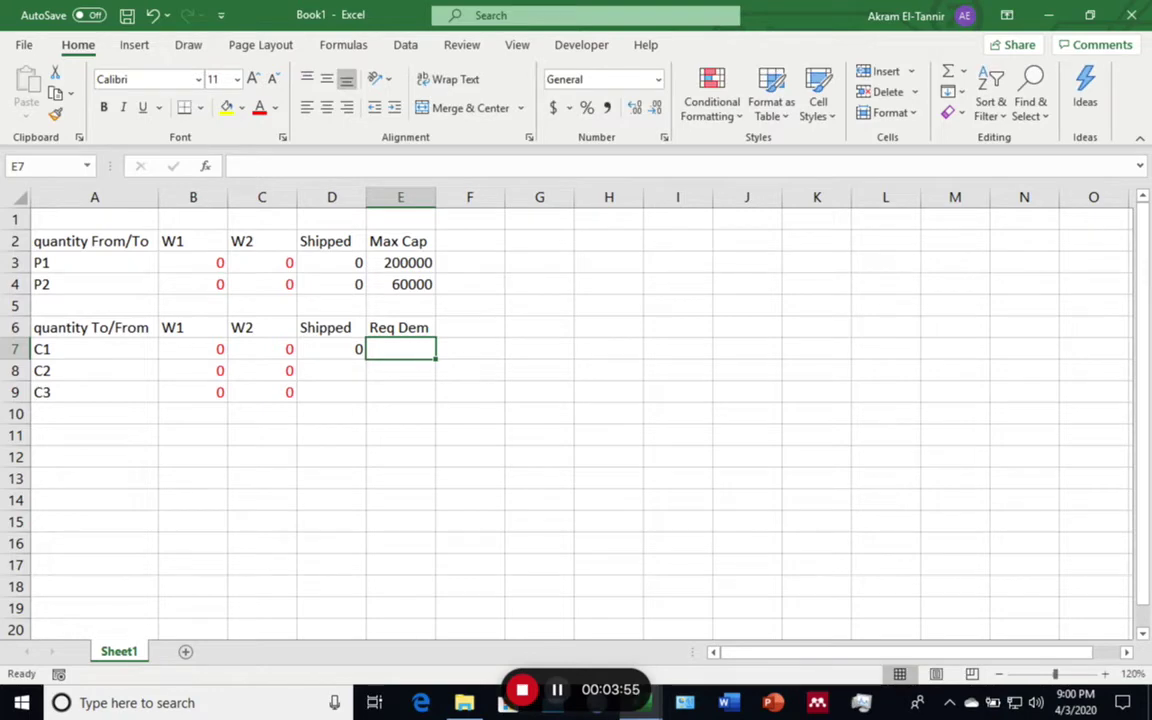
pyautogui.write('5')
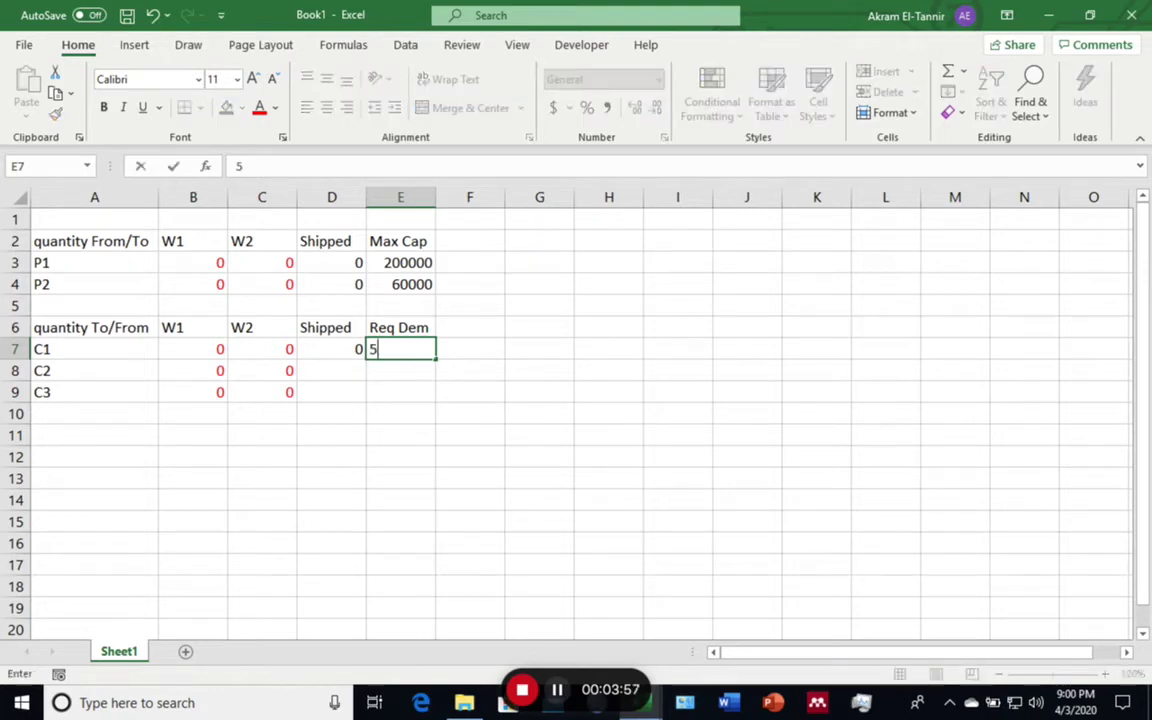
pyautogui.write('0000')
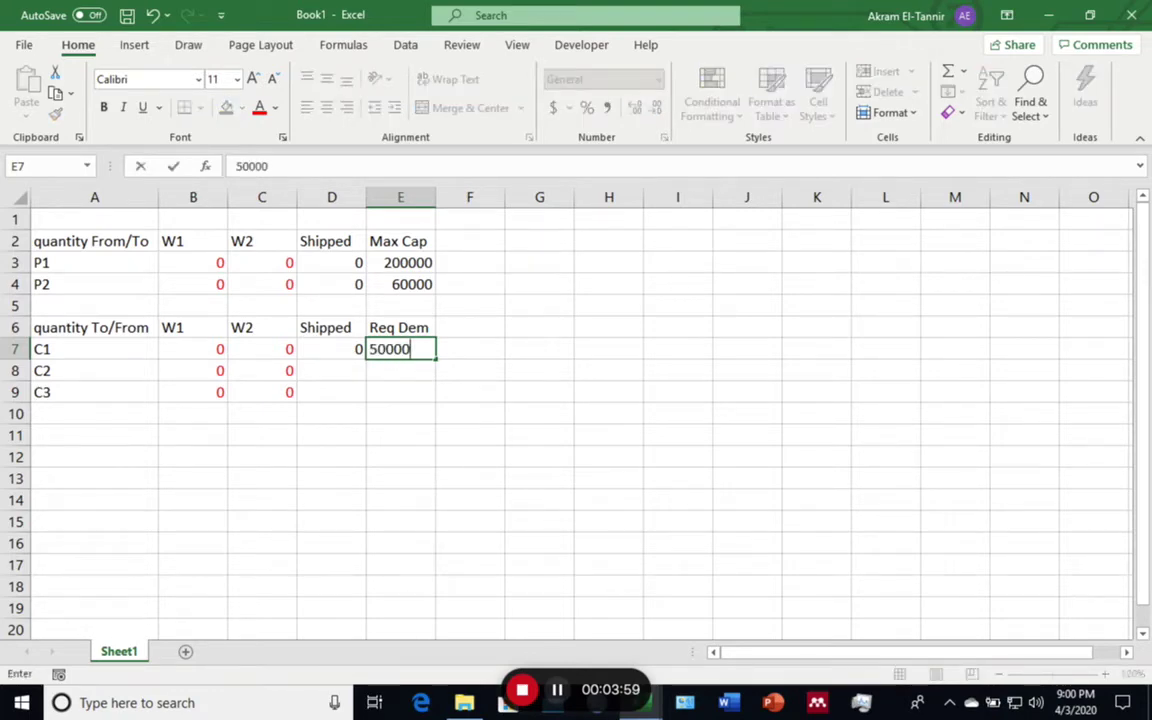
pyautogui.press('Return')
# Copy the Shipped formula from D7 into D8:D9 for C2 and C3
pyautogui.click(331, 370)
pyautogui.click(331, 349)
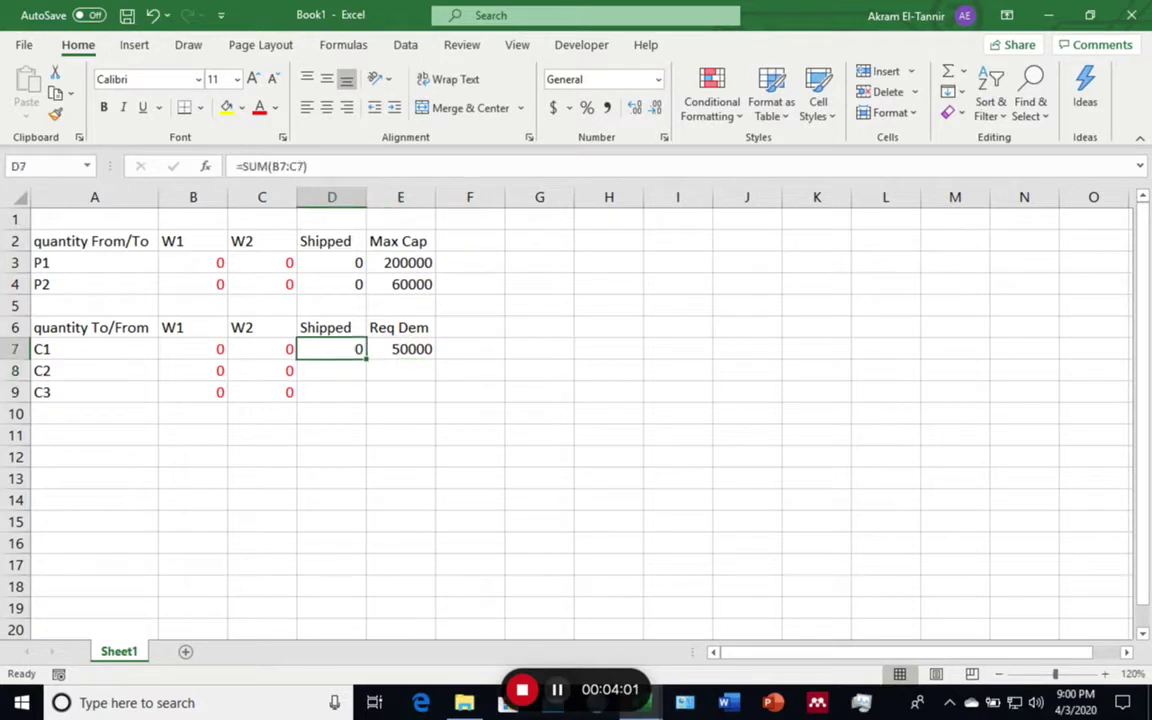
pyautogui.hotkey('ctrl', 'c')
pyautogui.click(331, 370)
pyautogui.moveTo(331, 370); pyautogui.dragTo(331, 392)
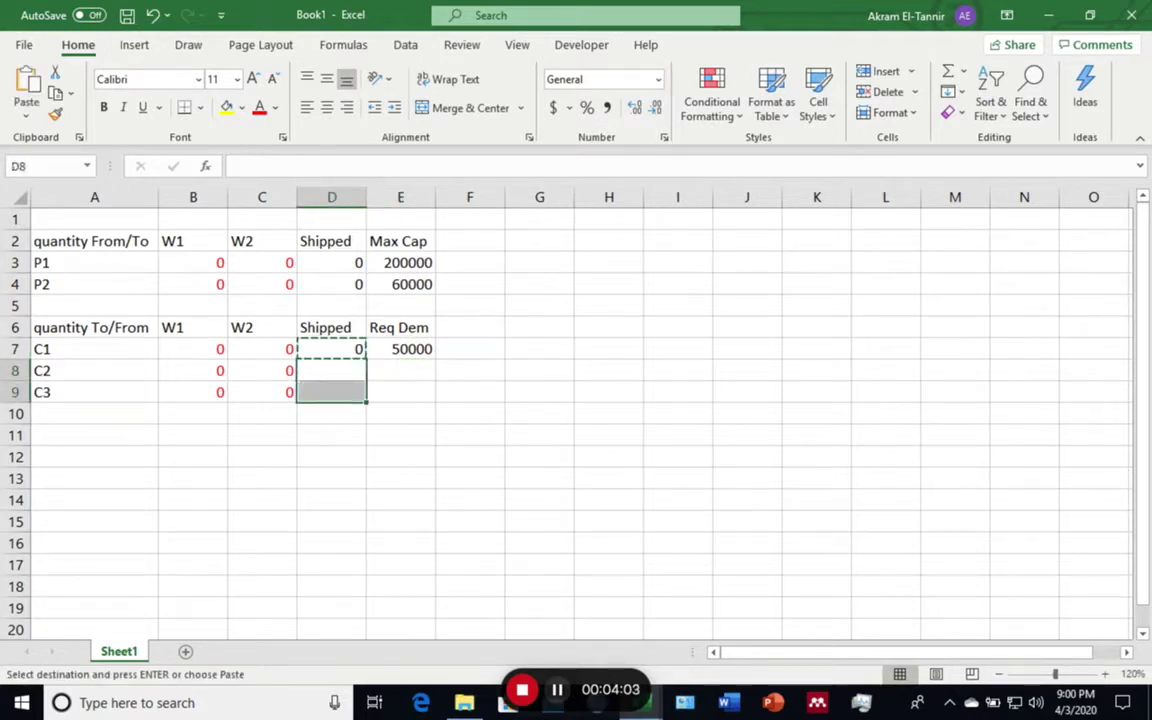
pyautogui.hotkey('ctrl', 'v')
# Enter required demands of 150000 for C2 in E8 and 50000 for C3 in E9
pyautogui.click(400, 349)
pyautogui.click(400, 370)
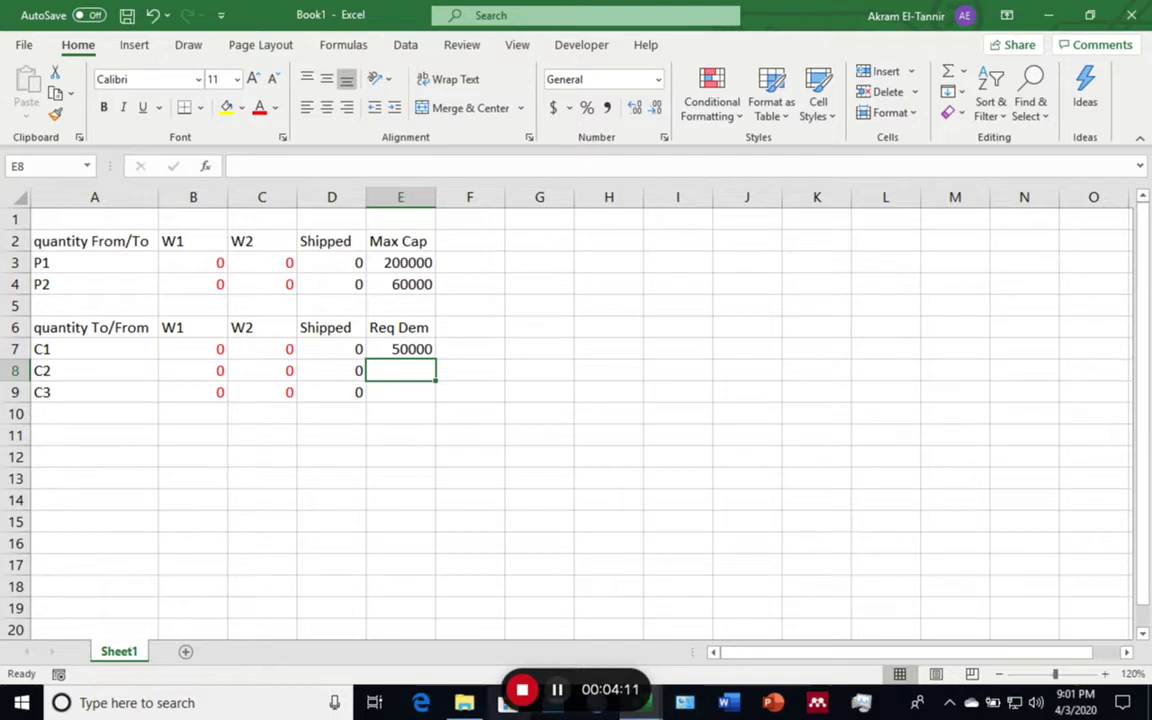
pyautogui.write('150000')
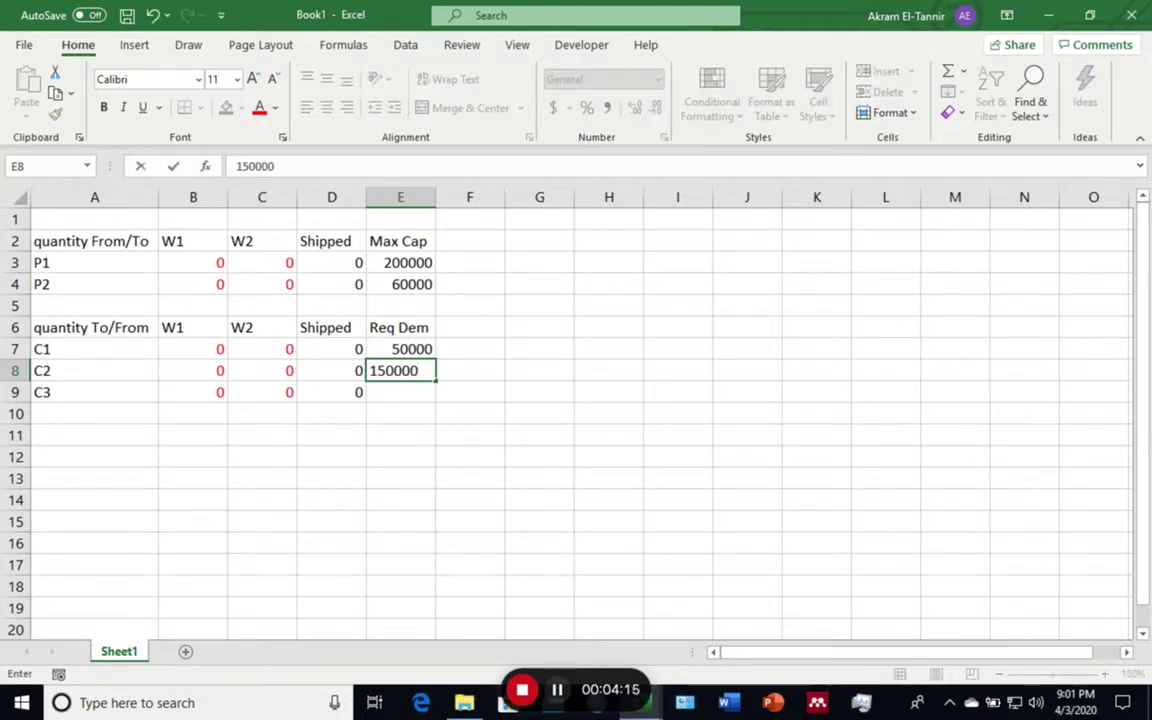
pyautogui.press('Return')
pyautogui.write('50000')
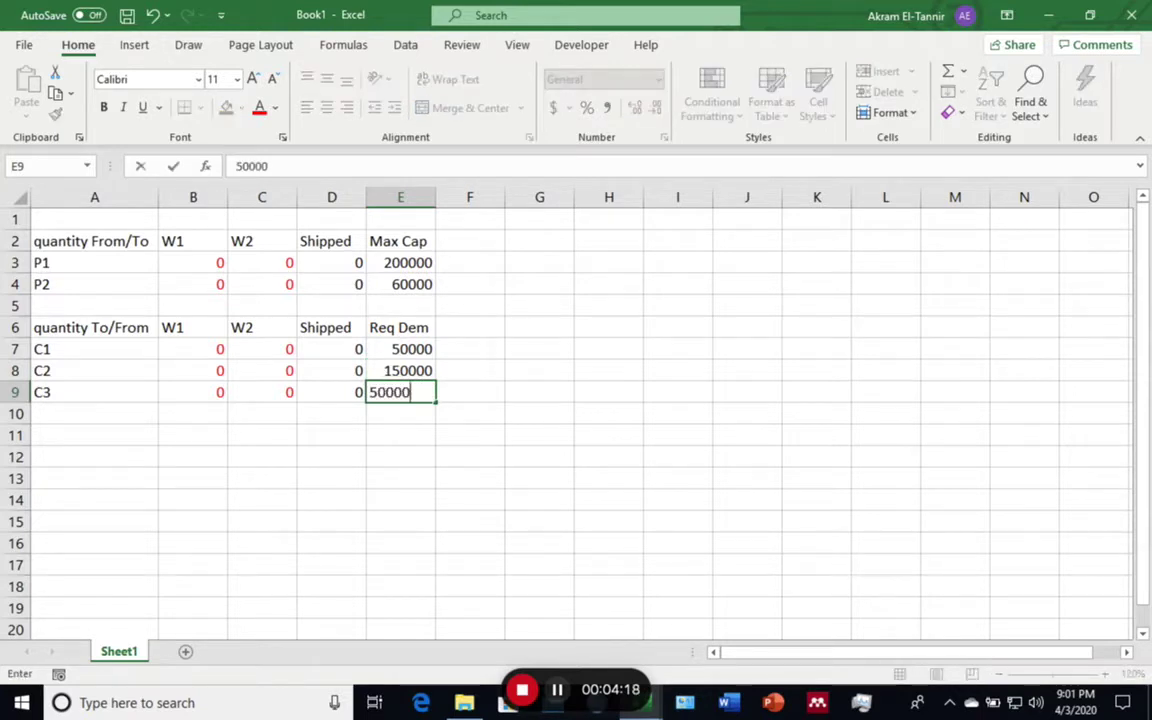
pyautogui.press('Return')
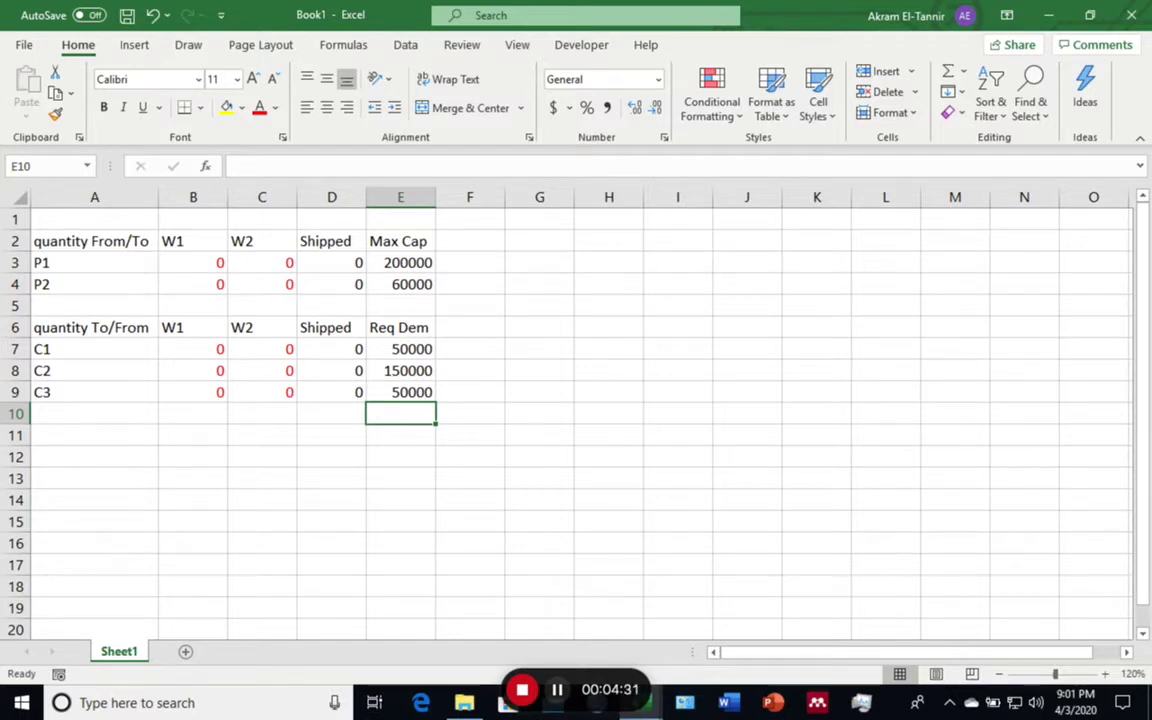
# Enter the row label "Total In" in cell A11, below the customer table
pyautogui.click(94, 435)
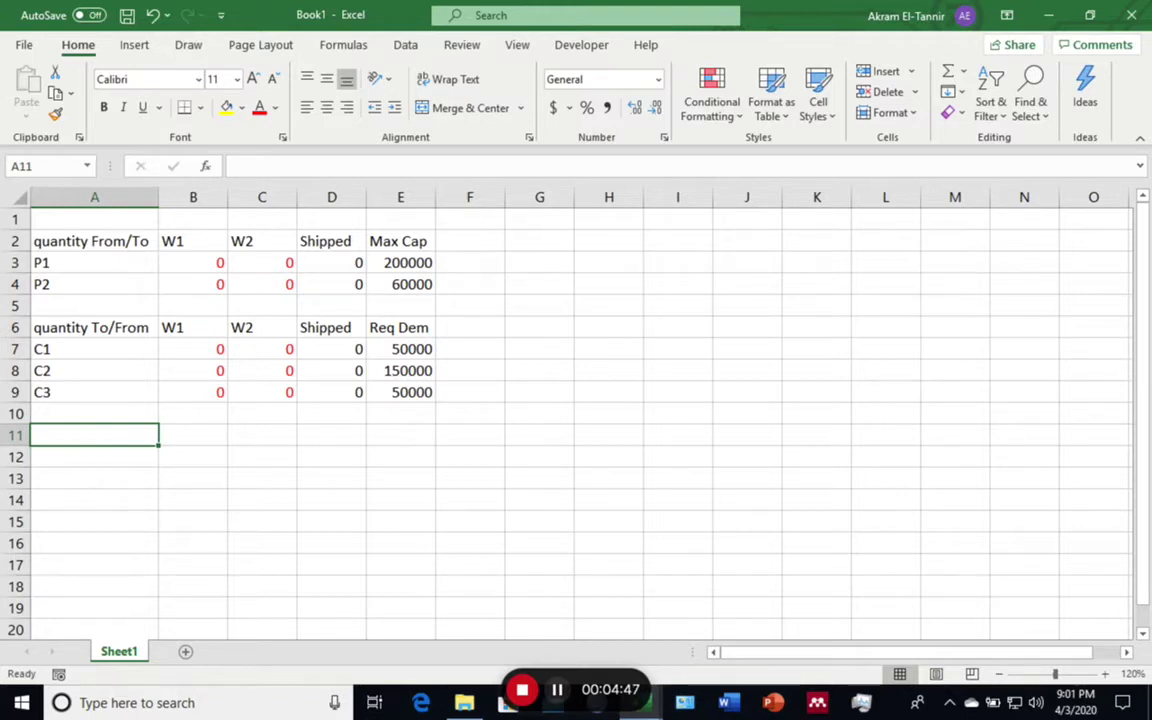
pyautogui.write('Tota')
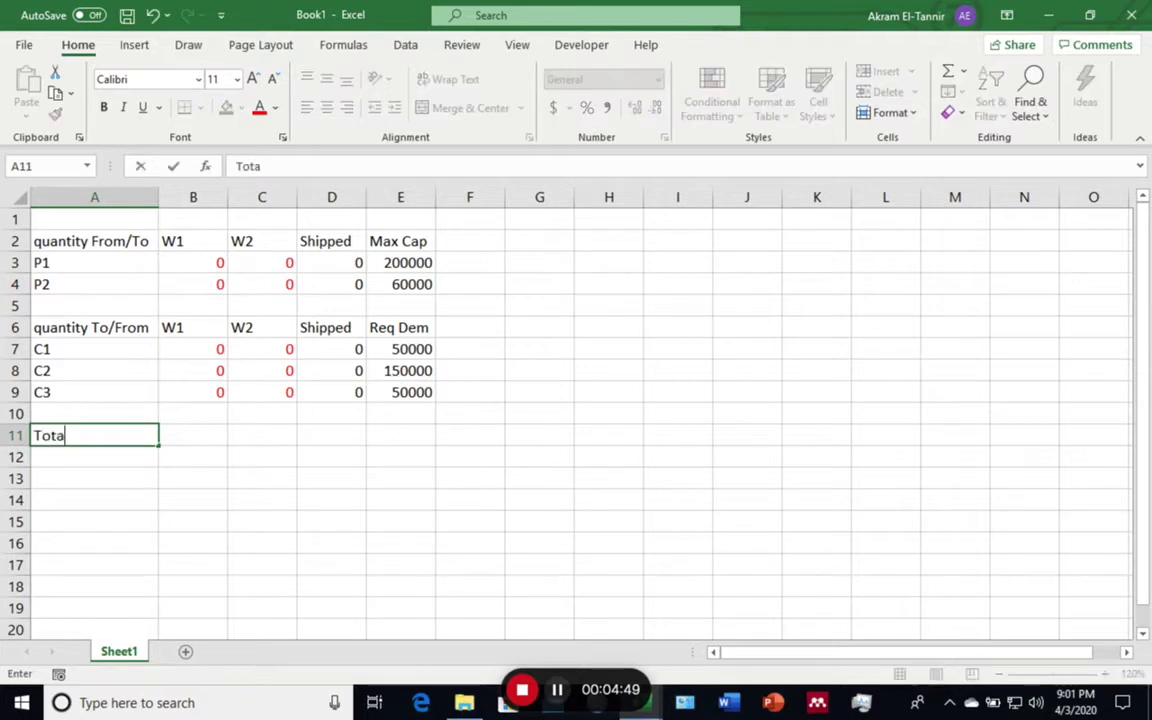
pyautogui.write('l In')
pyautogui.press('Tab')
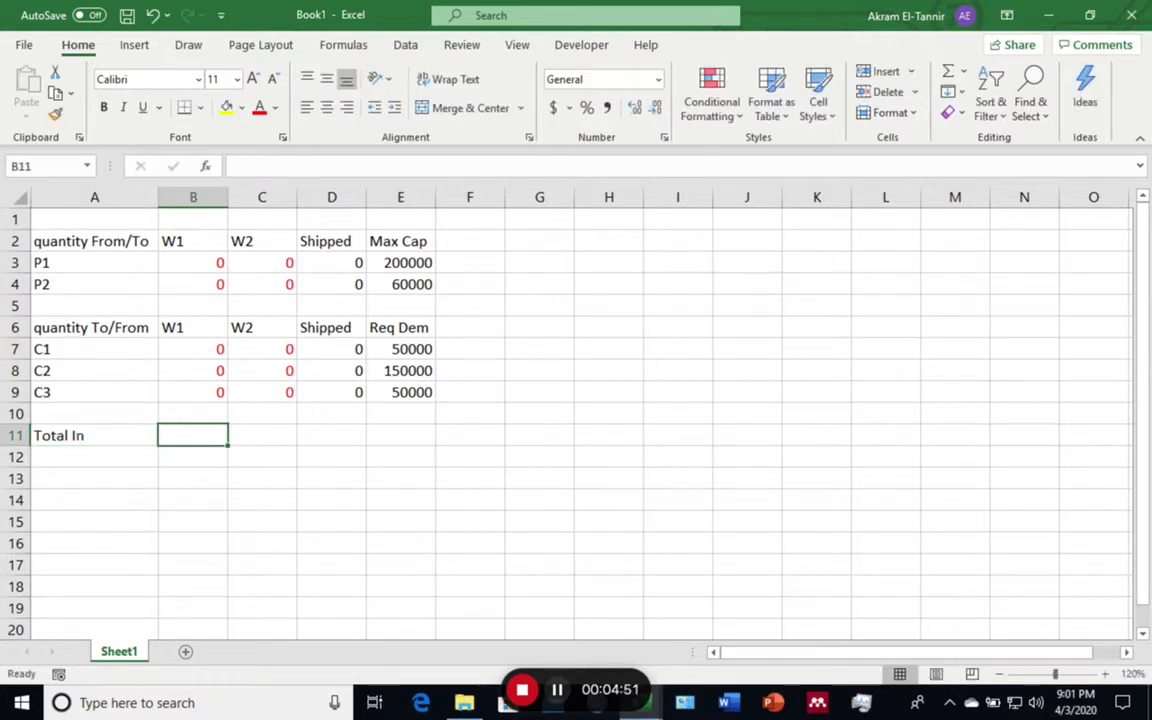
# Change the row label in A11 to "Total IN"
pyautogui.press('Left')
pyautogui.press('F2')
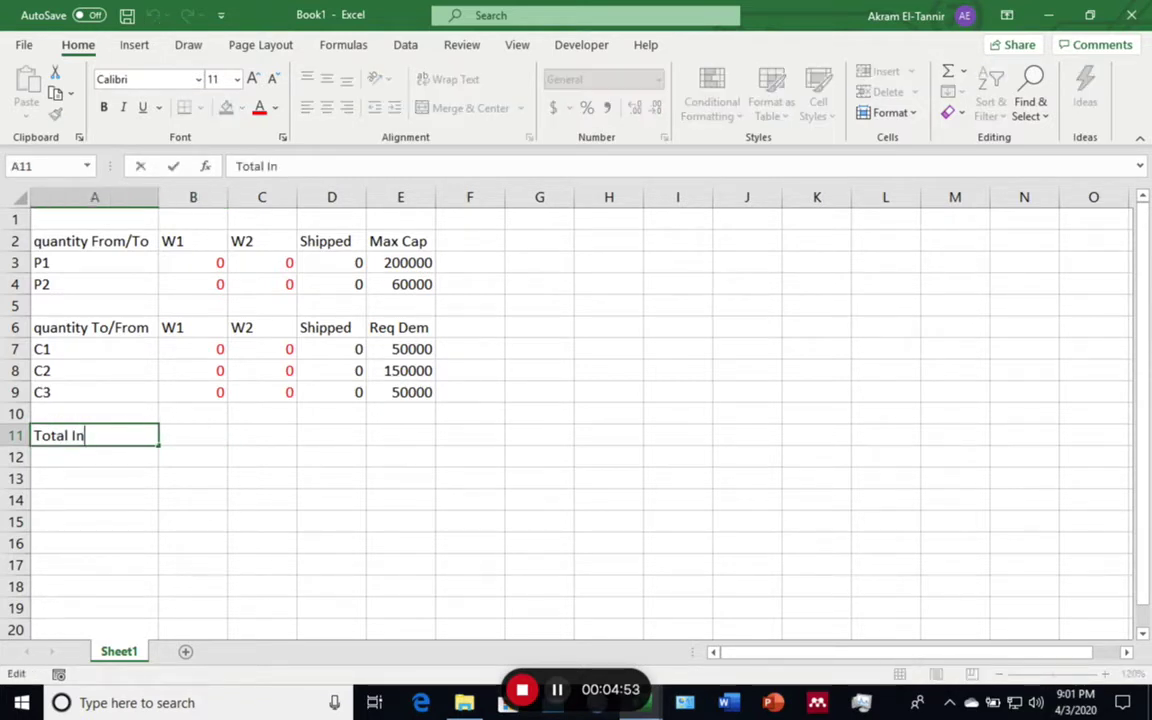
pyautogui.press('BackSpace')
pyautogui.write('N')
pyautogui.press('Tab')
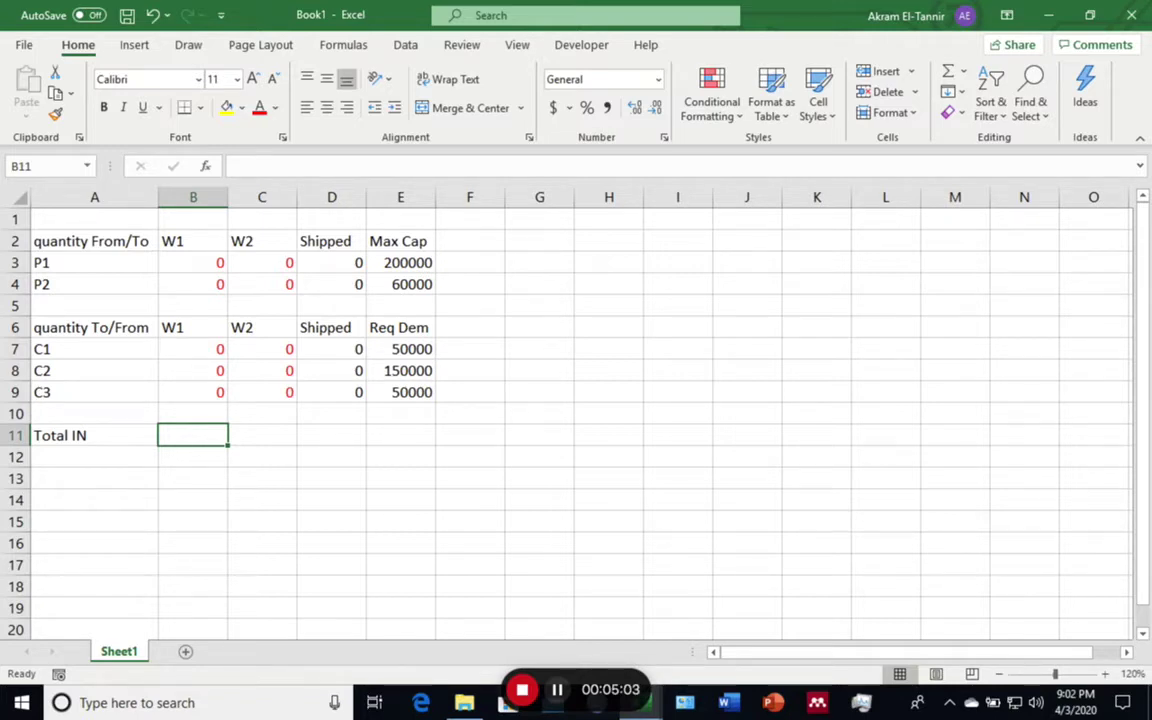
# Enter =SUM(B3:B4) in B11 to total the plant quantities flowing into W1
pyautogui.write('=')
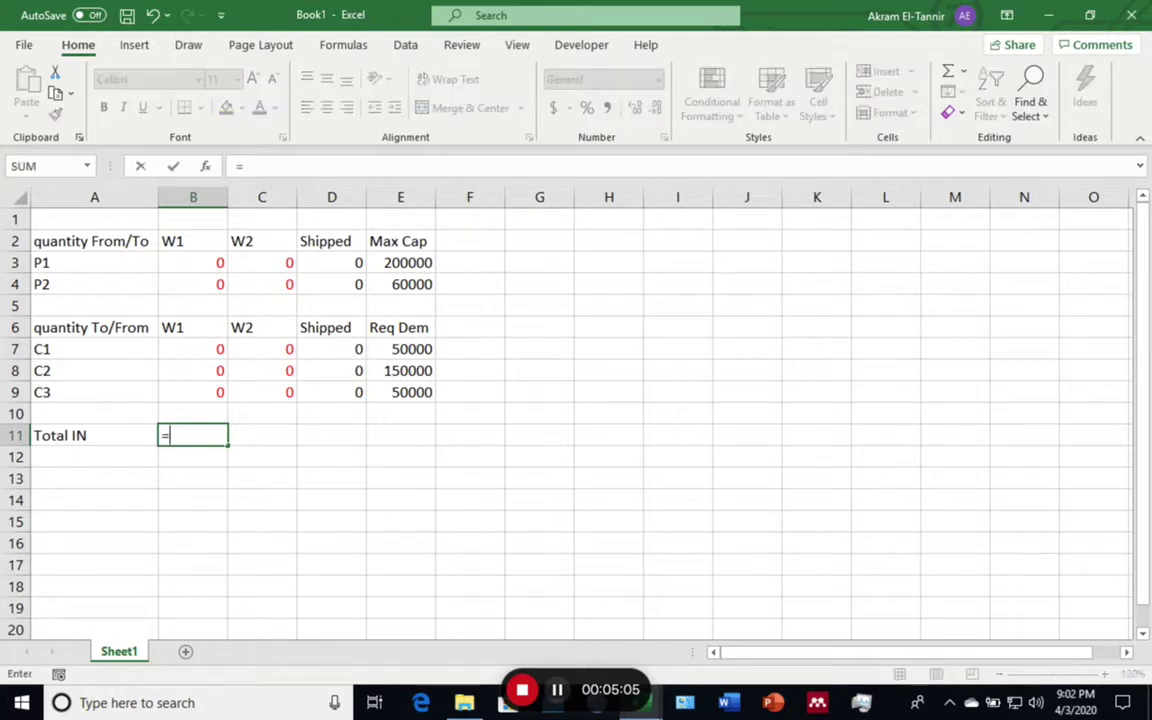
pyautogui.write('sum(')
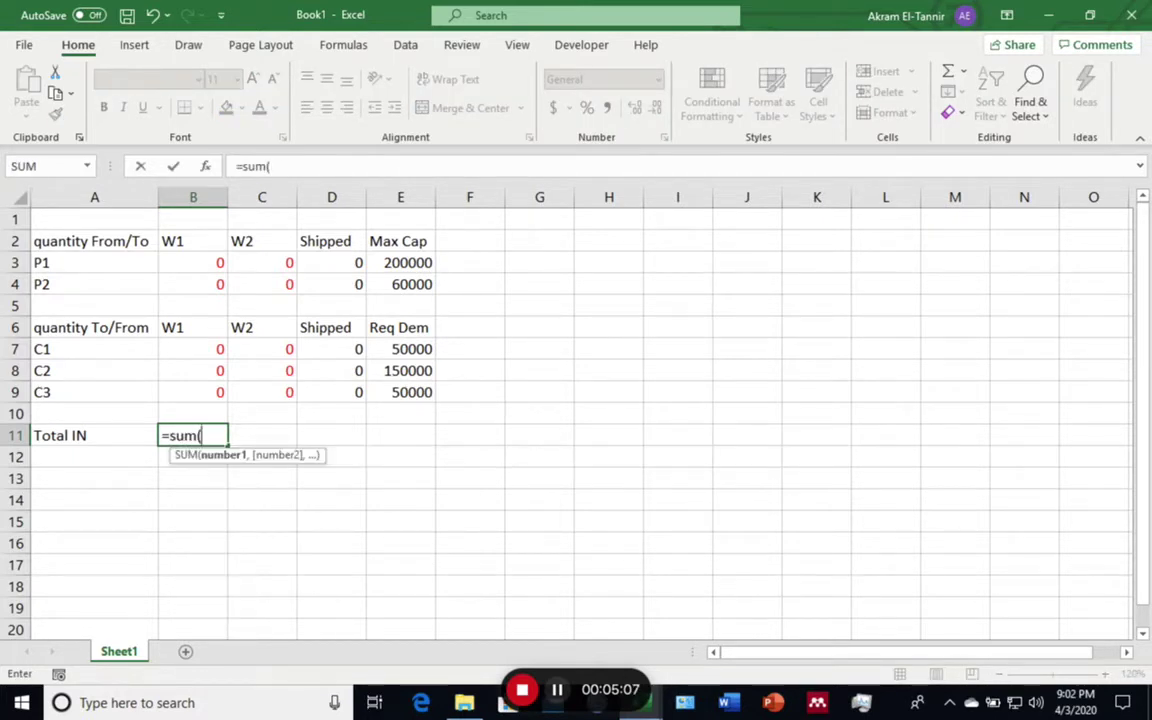
pyautogui.moveTo(193, 262); pyautogui.dragTo(193, 284)
pyautogui.press('Return')
# Copy the Total IN formula from B11 to C11 for W2 and check its references
pyautogui.click(193, 435)
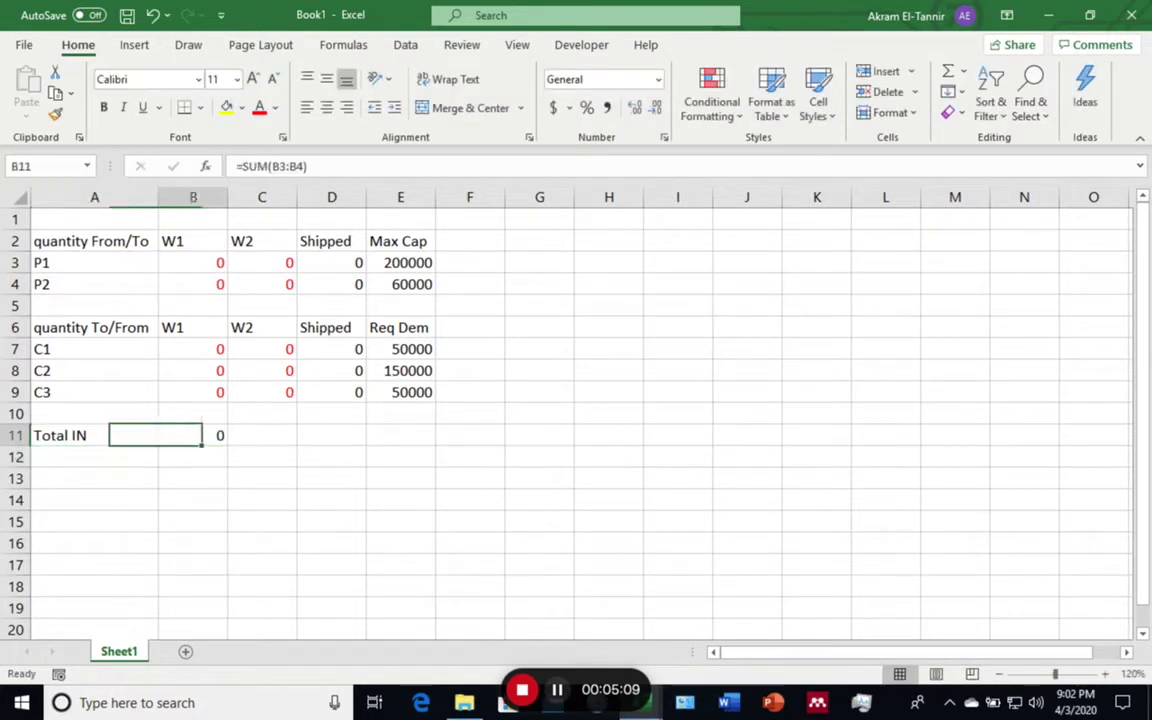
pyautogui.hotkey('ctrl', 'c')
pyautogui.press('Right')
pyautogui.hotkey('ctrl', 'v')
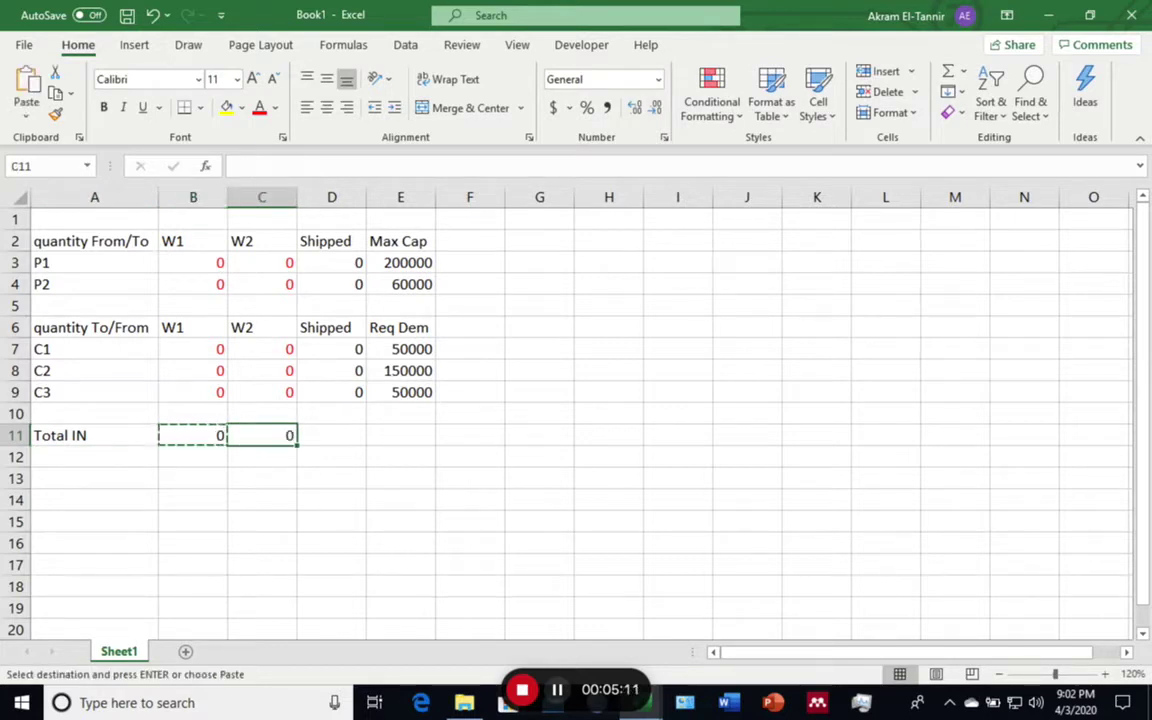
pyautogui.press('F2')
pyautogui.press('Return')
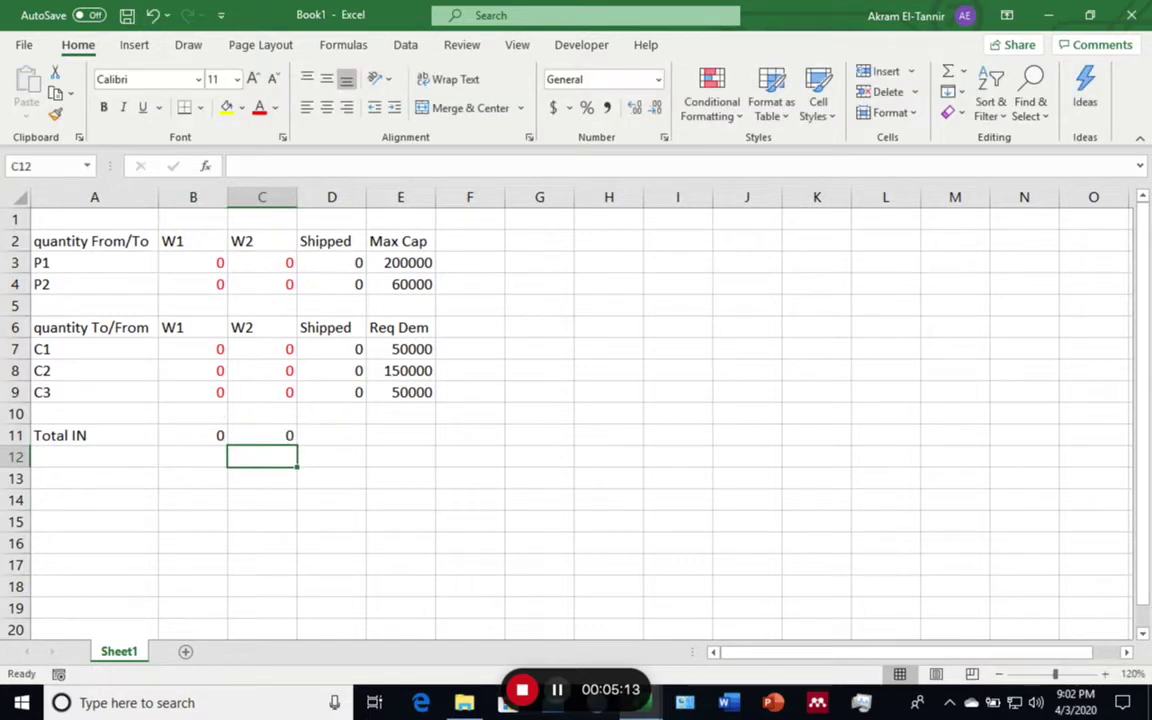
# Enter the row label "Total OUT" in A12
pyautogui.press('Left')
pyautogui.press('Left')
pyautogui.write('Totak')
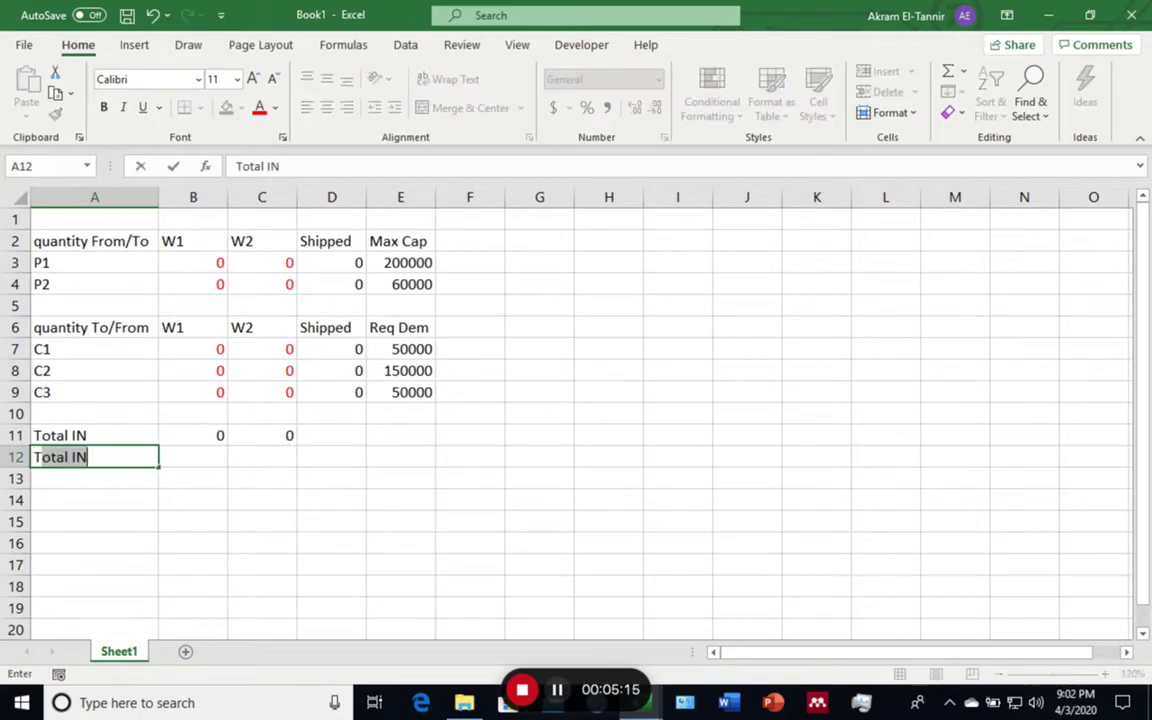
pyautogui.press('BackSpace')
pyautogui.press('BackSpace')
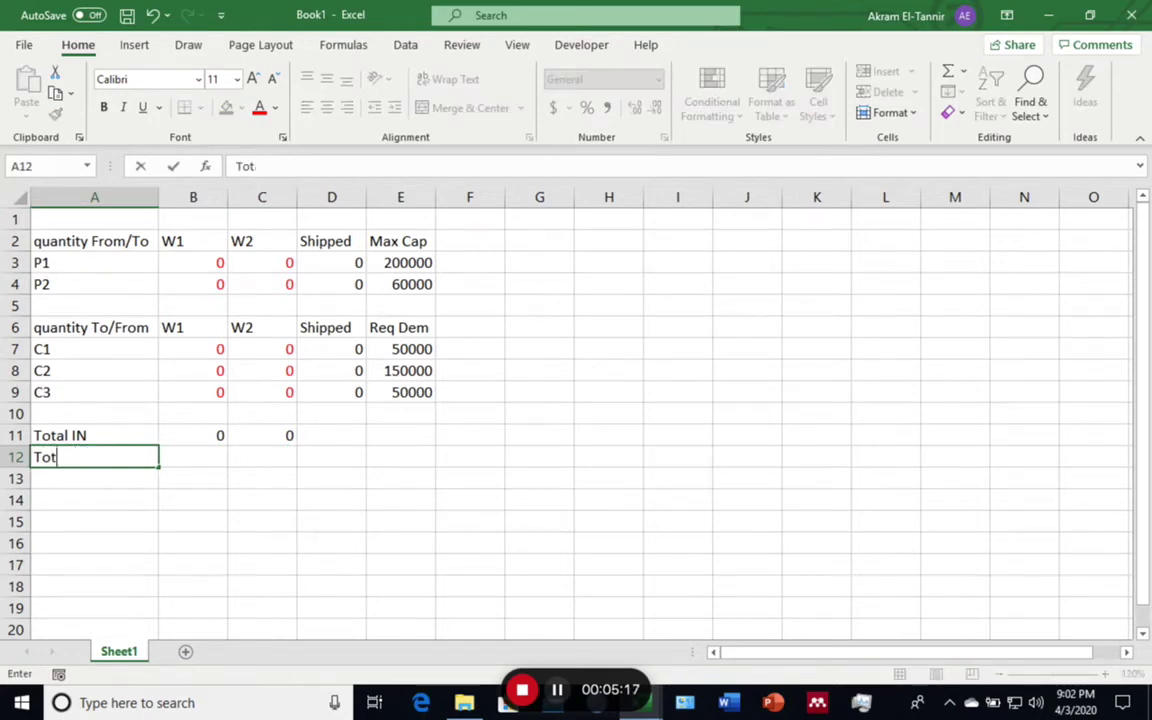
pyautogui.write('al OUT')
pyautogui.press('Tab')
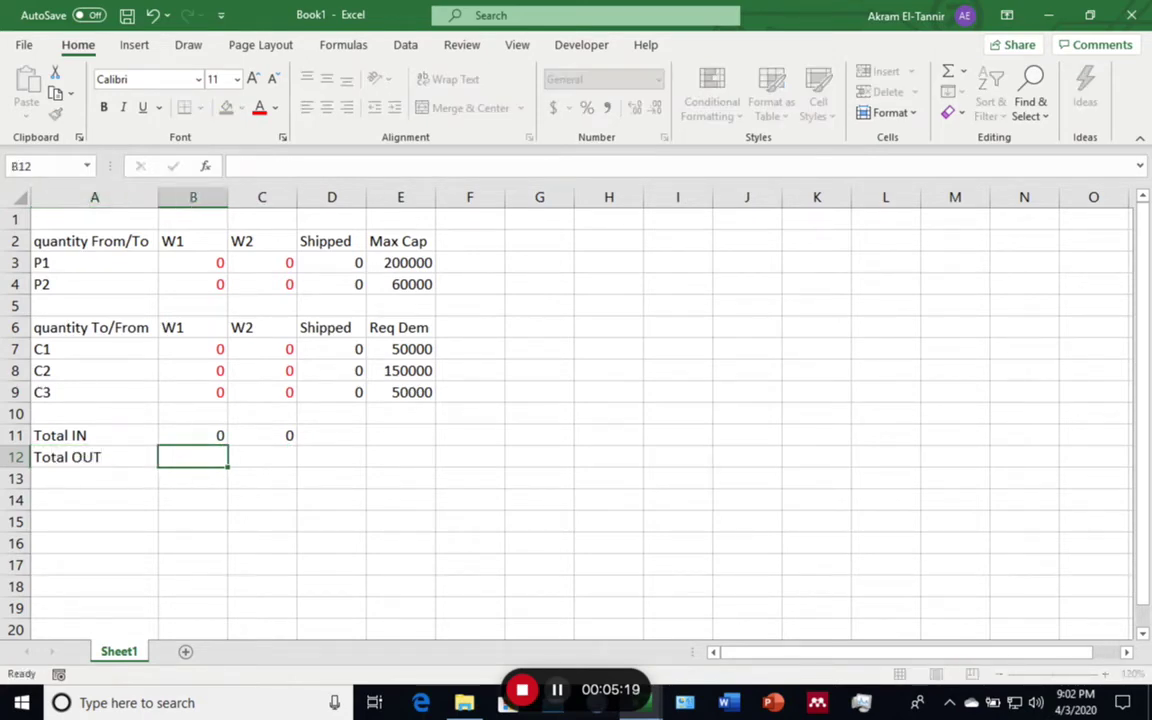
# Enter =SUM(B7:B9) in B12 to total the quantities W1 sends to the customers
pyautogui.write('=')
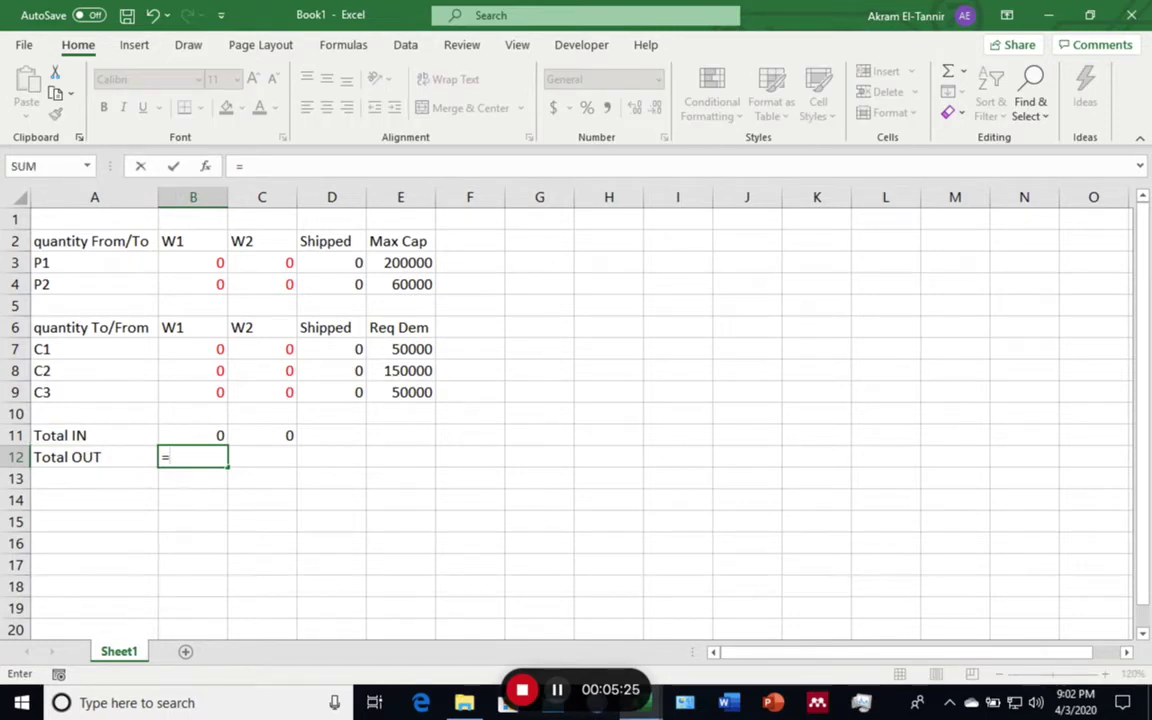
pyautogui.write('sum(')
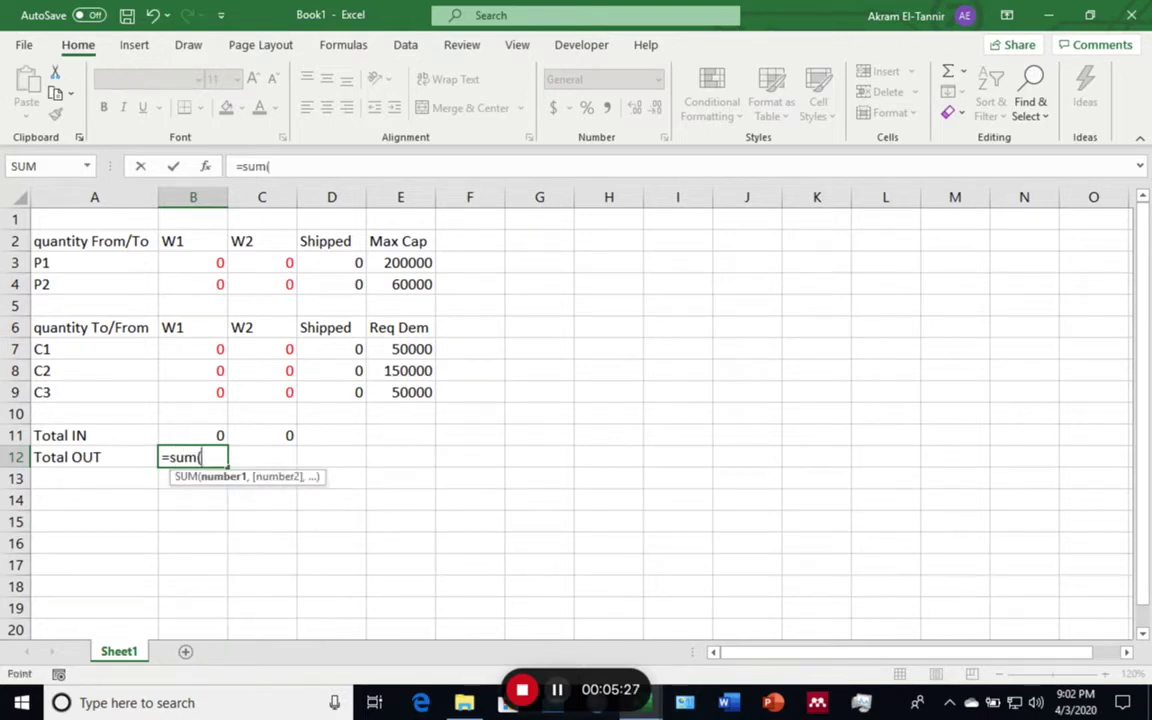
pyautogui.moveTo(193, 349); pyautogui.dragTo(193, 392)
pyautogui.write(')+')
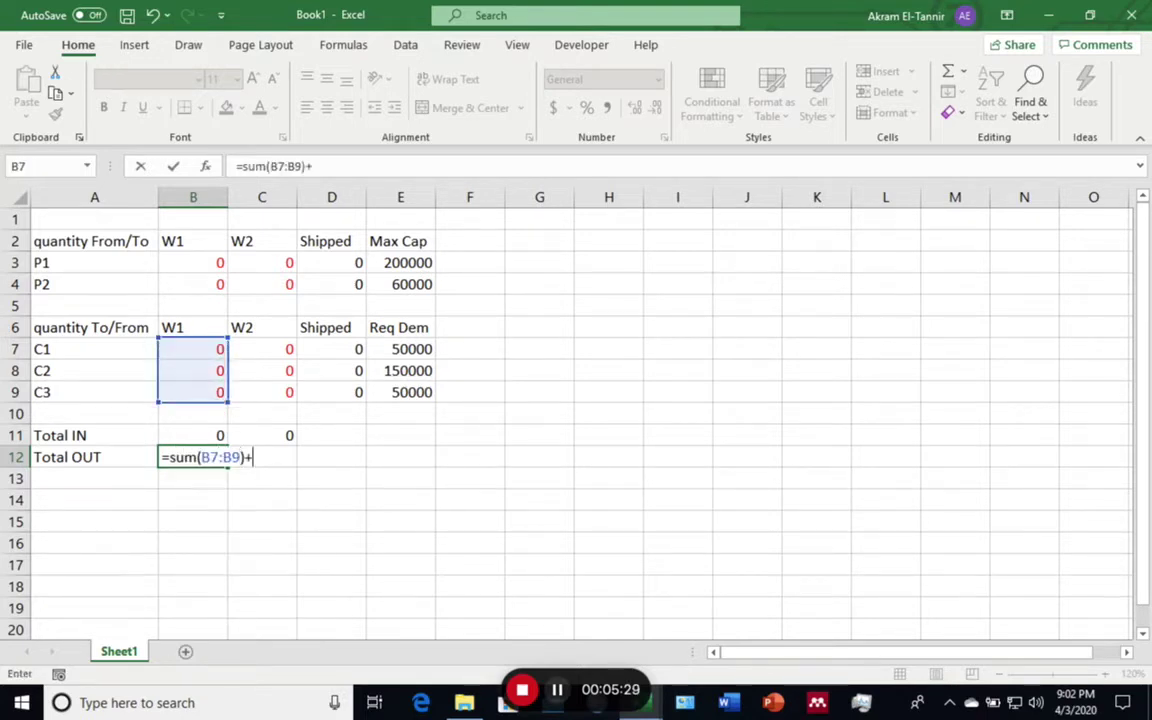
pyautogui.write('sum')
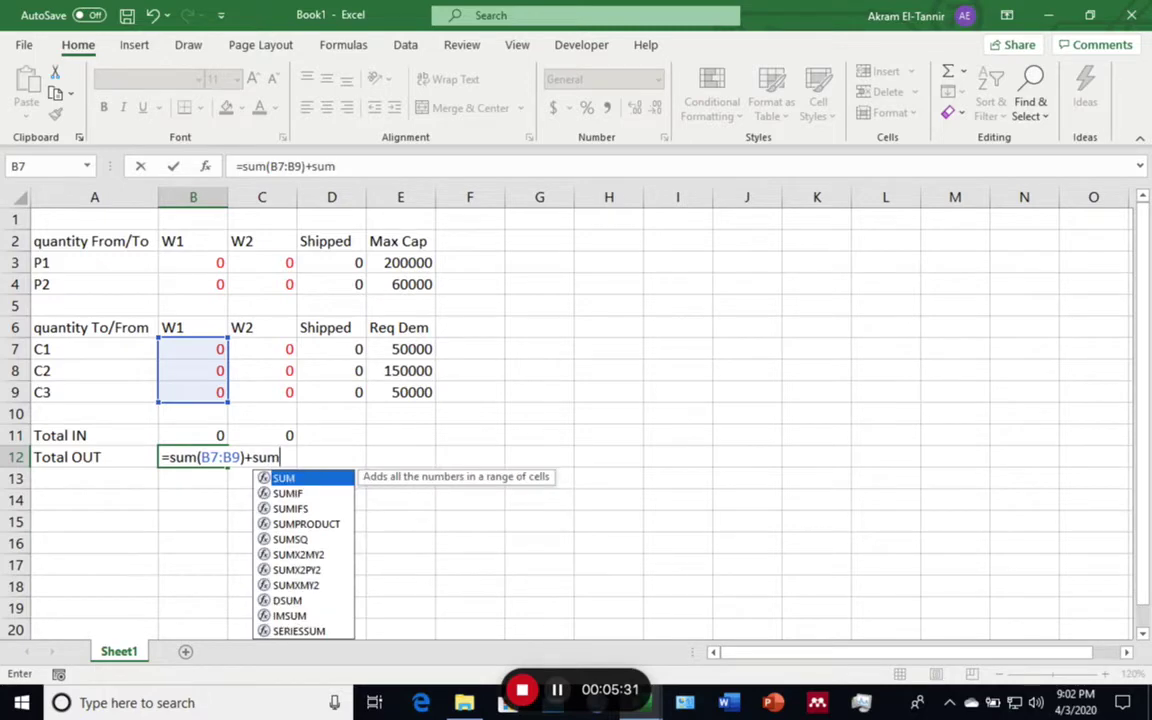
pyautogui.press('BackSpace')
pyautogui.press('BackSpace')
pyautogui.press('BackSpace')
pyautogui.press('BackSpace')
pyautogui.press('Return')
# Copy the Total OUT formula from B12 to C12 for W2 and check its references
pyautogui.press('Up')
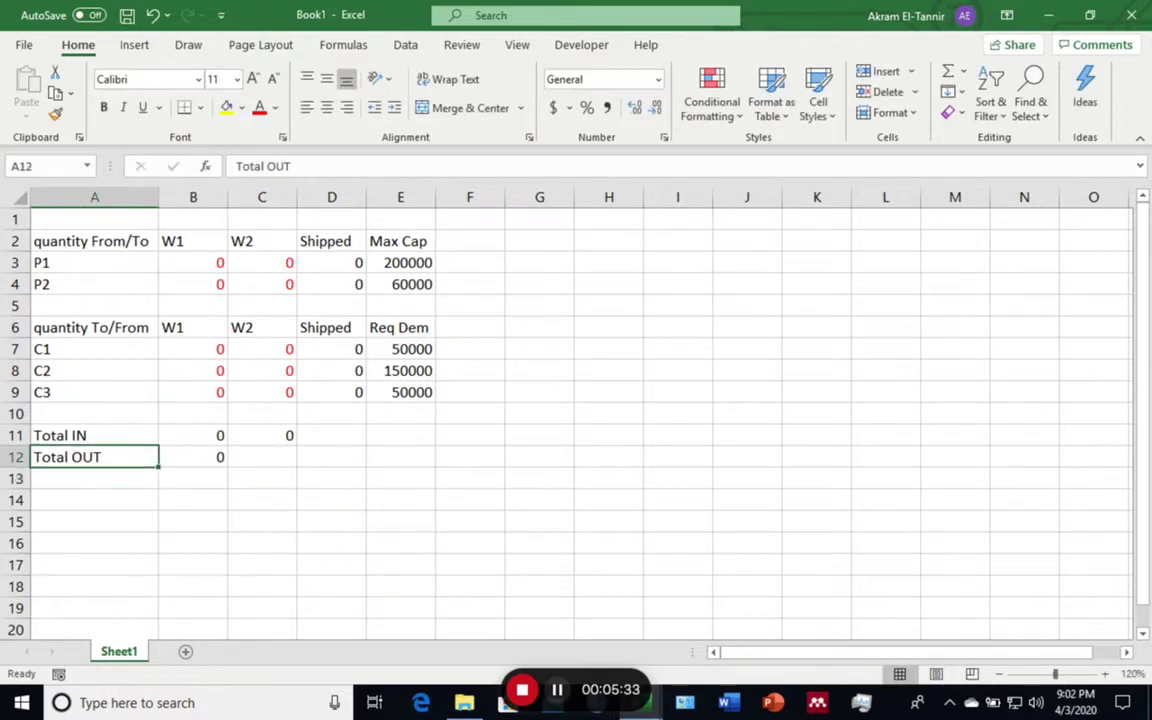
pyautogui.press('Right')
pyautogui.hotkey('ctrl', 'c')
pyautogui.press('Right')
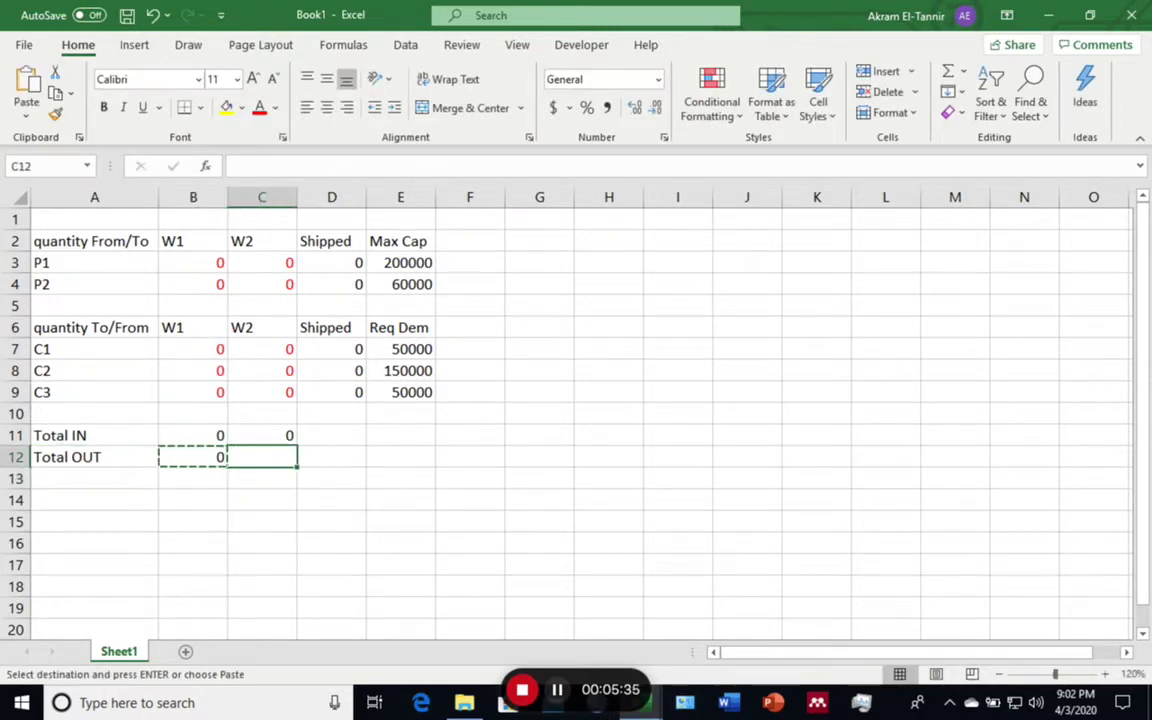
pyautogui.hotkey('ctrl', 'v')
pyautogui.press('F2')
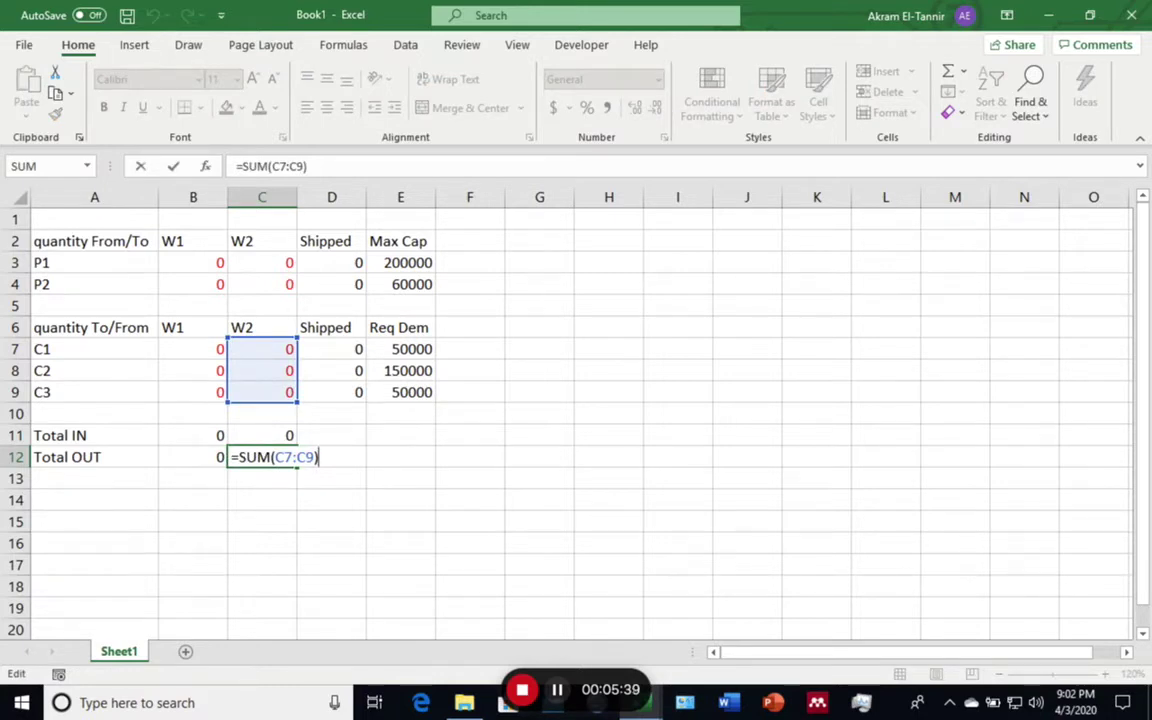
pyautogui.press('Return')
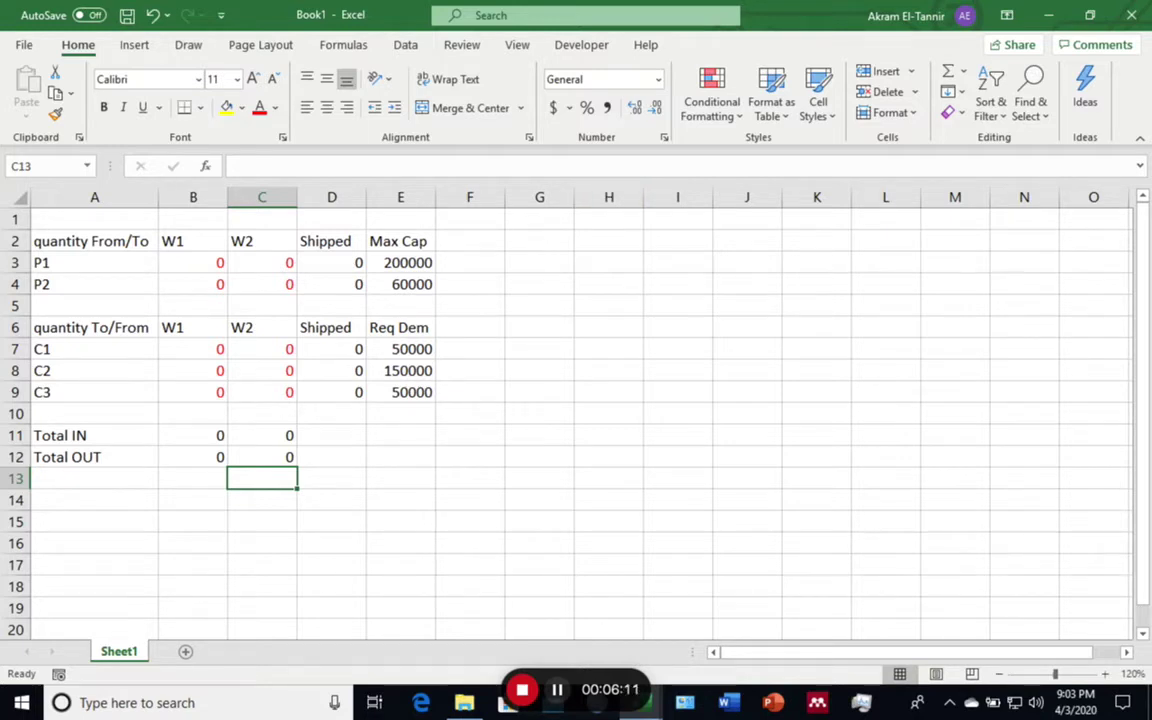
# Enter the heading "Unit Trans Cost" in G2 and widen column G to fit it
pyautogui.moveTo(574, 197); pyautogui.dragTo(634, 197)
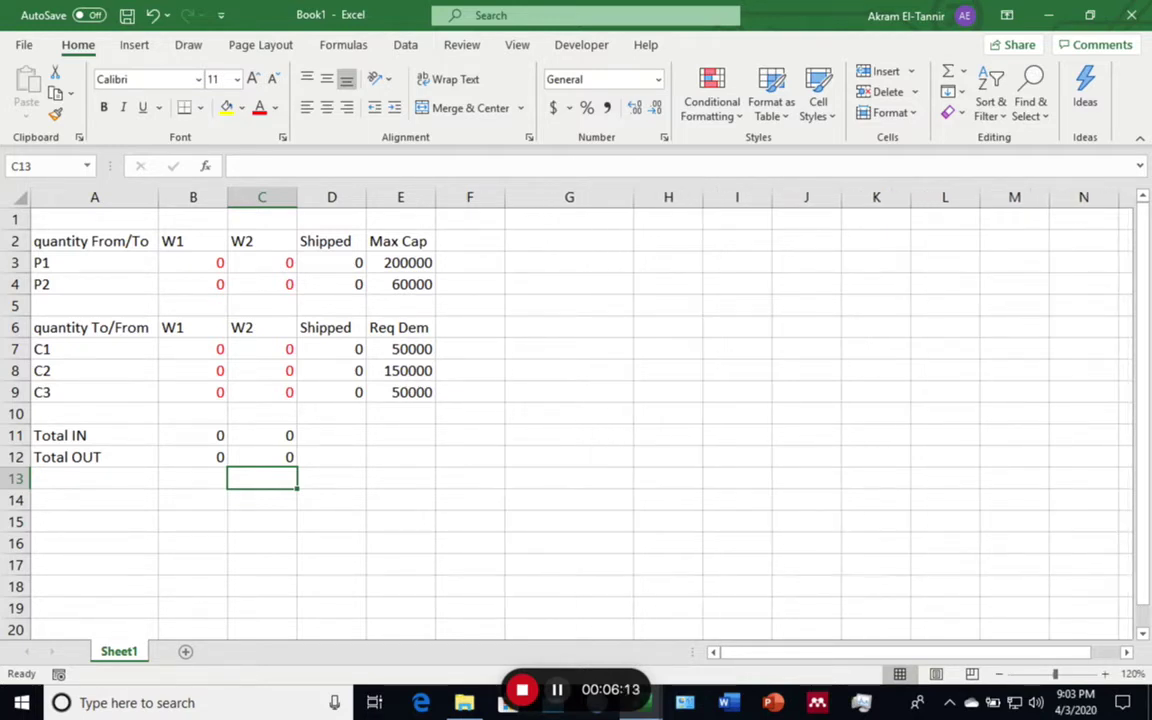
pyautogui.click(569, 241)
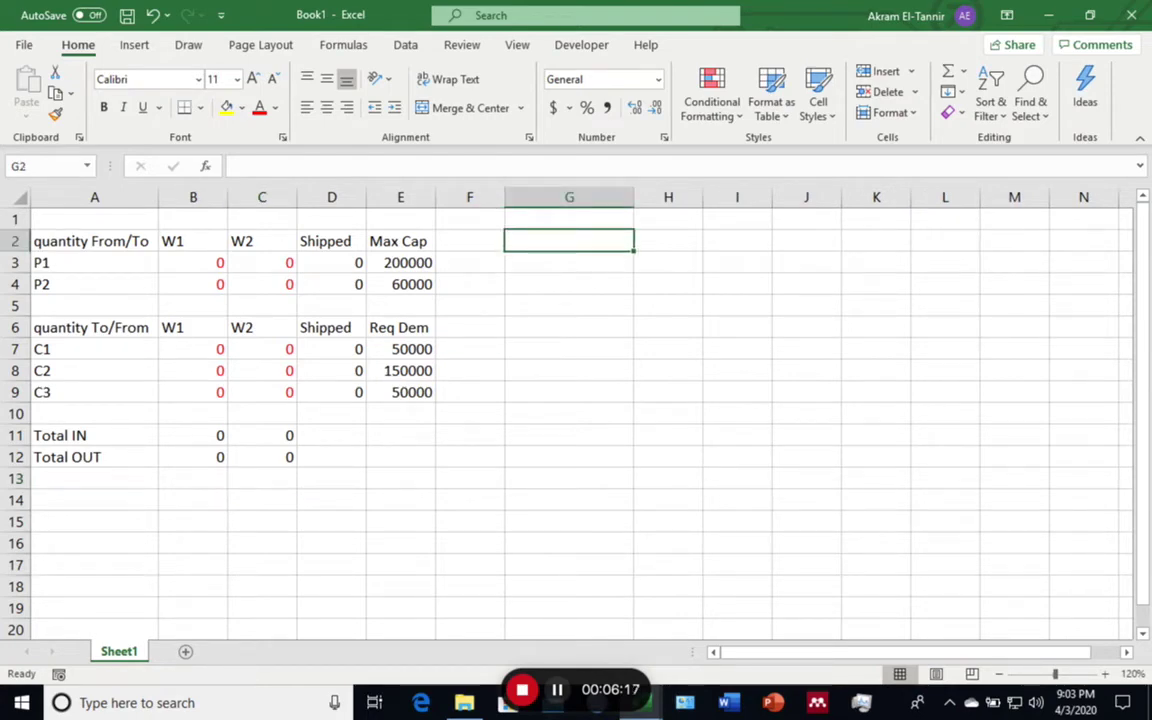
pyautogui.write('Unit Tr')
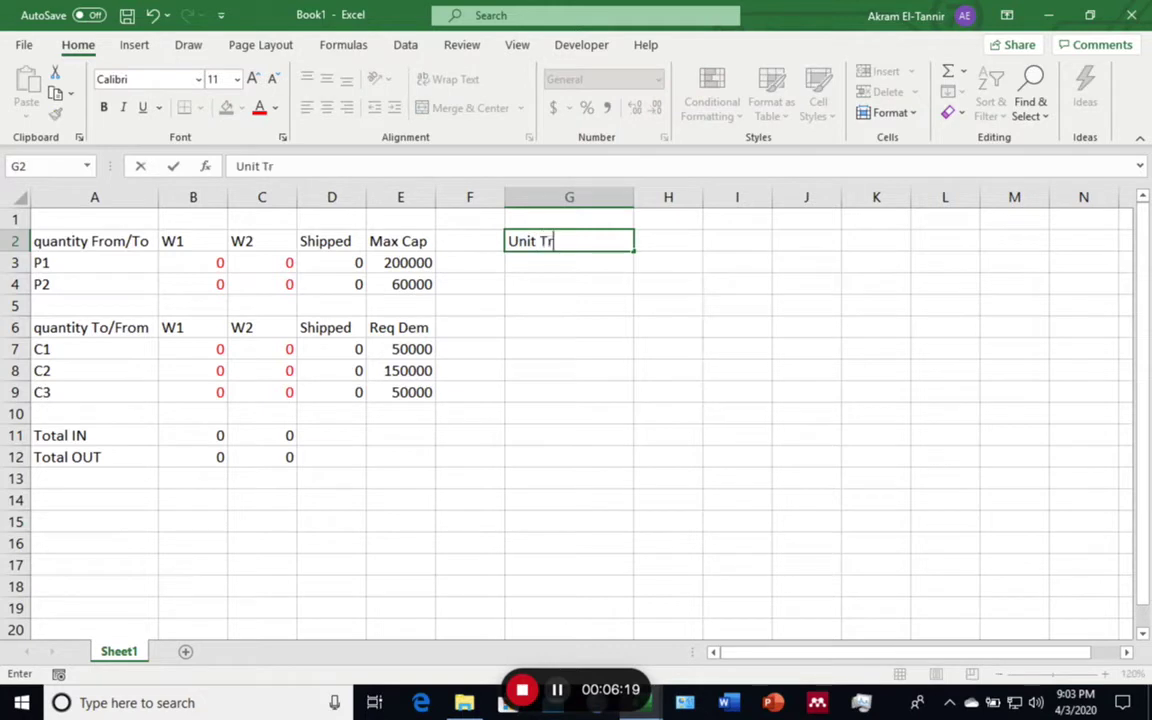
pyautogui.write('ans C')
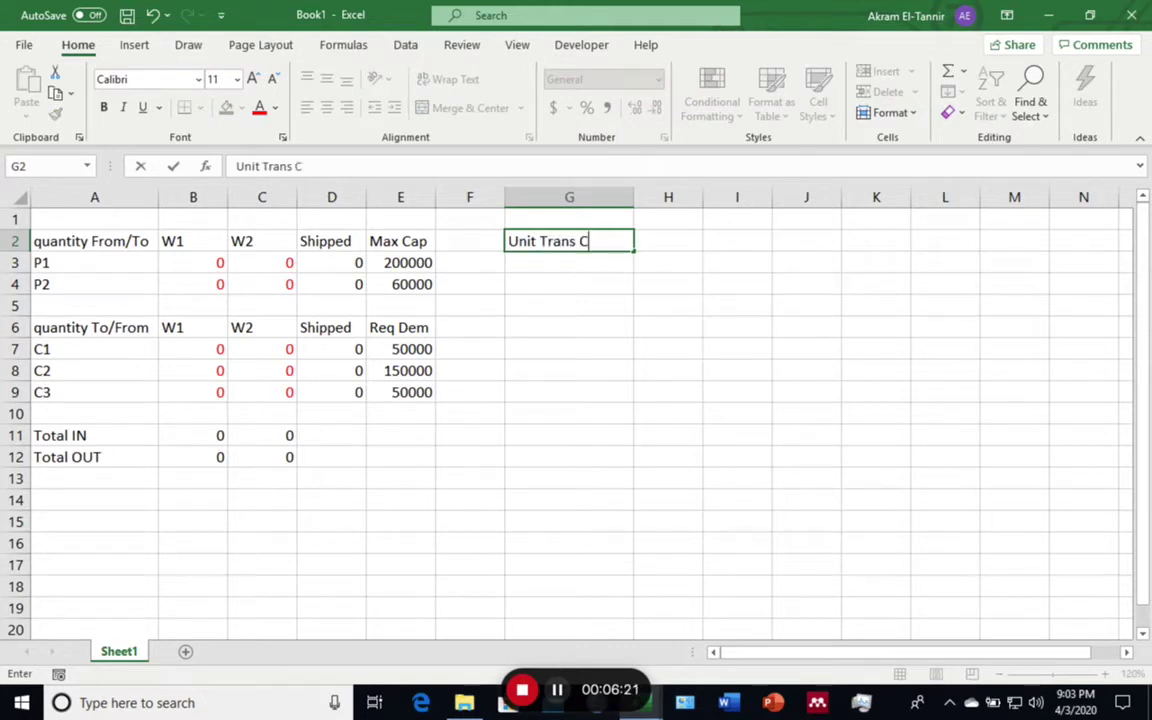
pyautogui.write('ost')
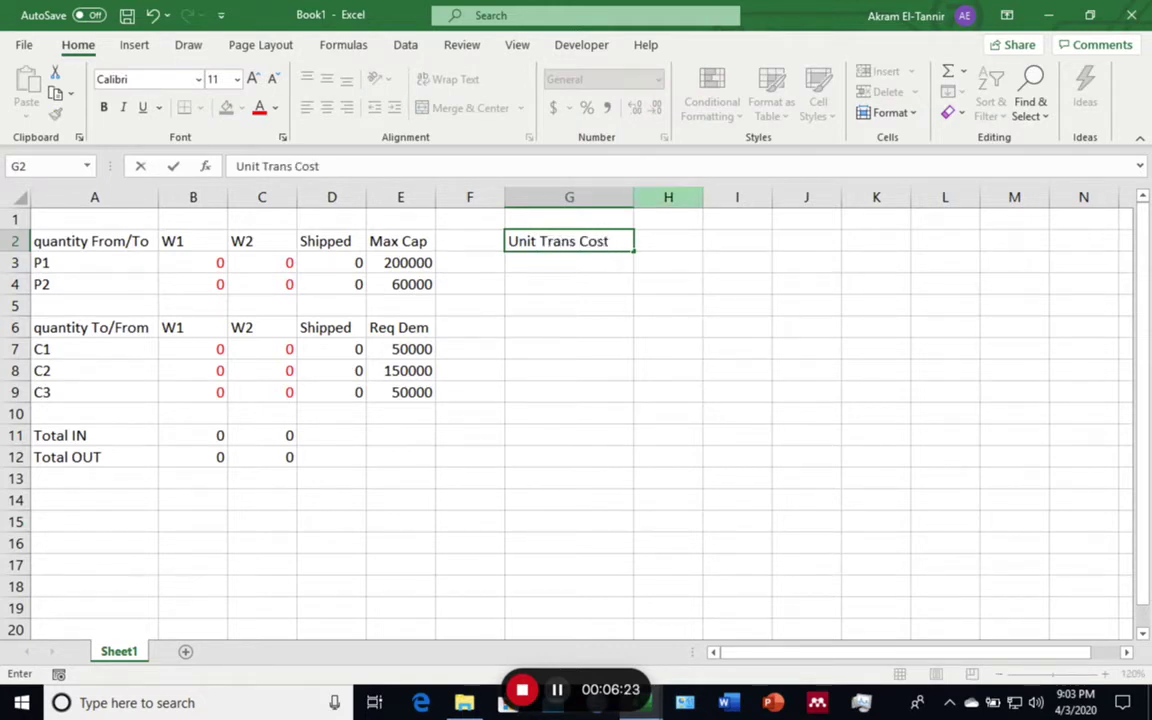
pyautogui.click(568, 197)
pyautogui.moveTo(633, 197); pyautogui.dragTo(623, 197)
# Copy the plant labels P1 and P2 from A3:A4 into G3:G4
pyautogui.click(95, 262)
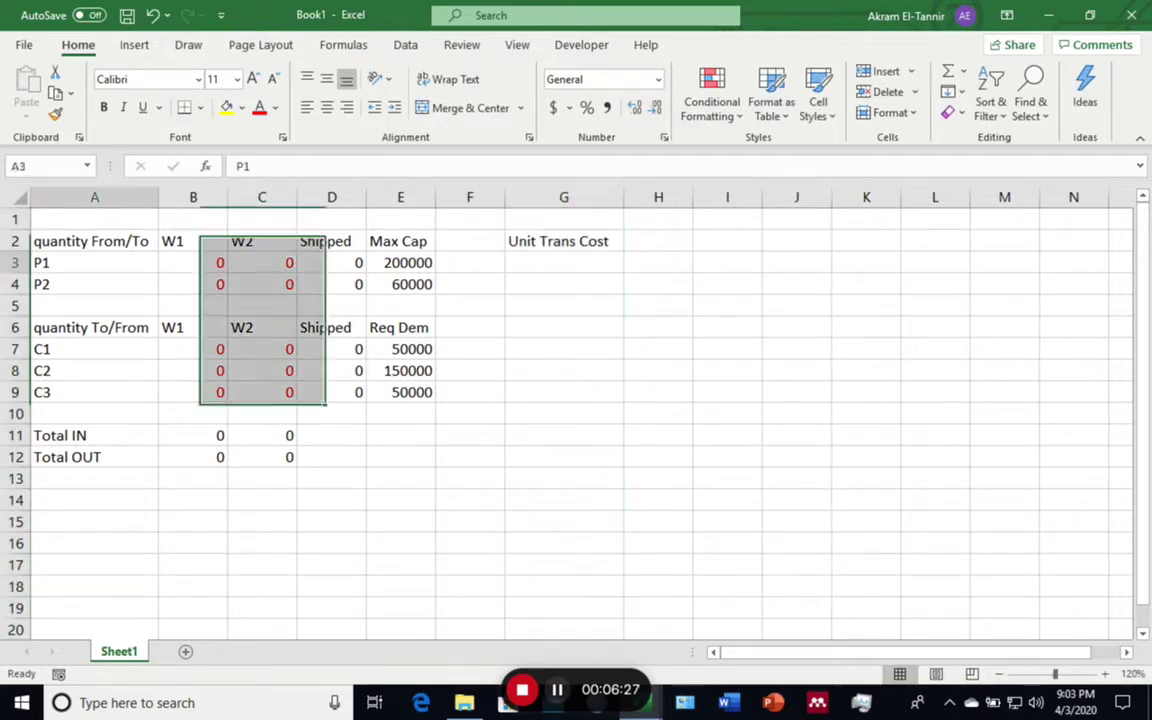
pyautogui.moveTo(95, 262); pyautogui.dragTo(95, 284)
pyautogui.hotkey('ctrl', 'v')
pyautogui.hotkey('ctrl', 'c')
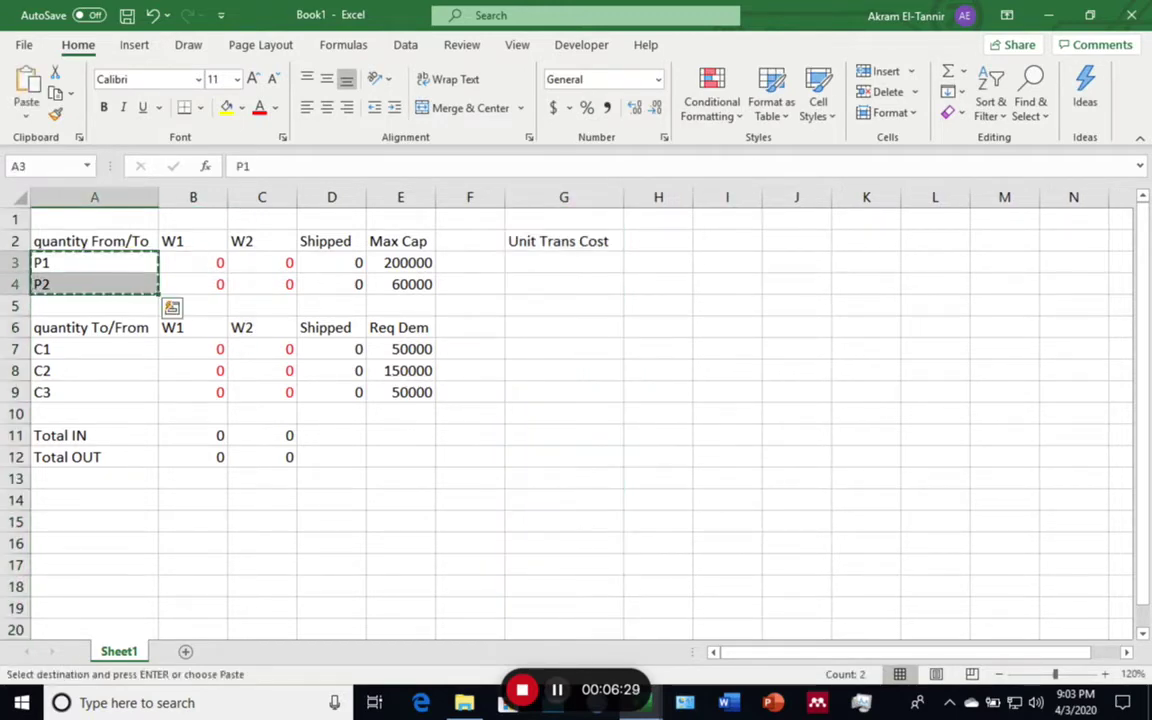
pyautogui.click(563, 262)
pyautogui.hotkey('ctrl', 'v')
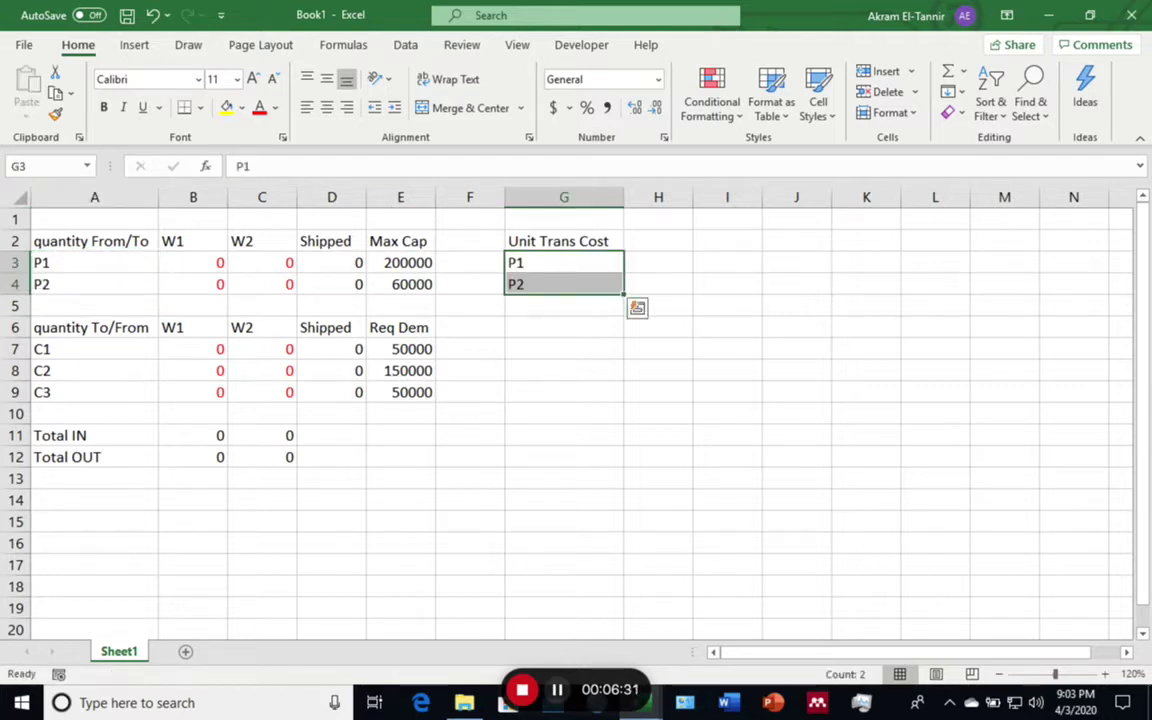
# Copy the warehouse headings W1 and W2 from B2:C2 into H2:I2
pyautogui.moveTo(193, 241); pyautogui.dragTo(262, 241)
pyautogui.hotkey('ctrl', 'c')
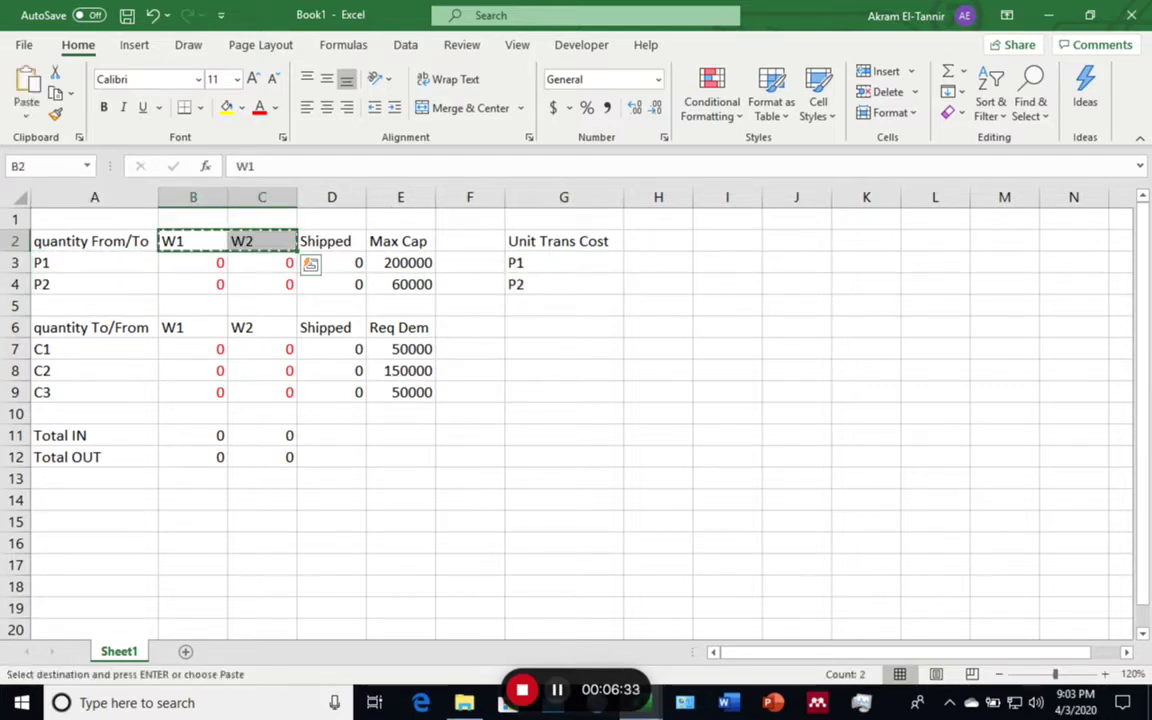
pyautogui.click(658, 241)
pyautogui.hotkey('ctrl', 'v')
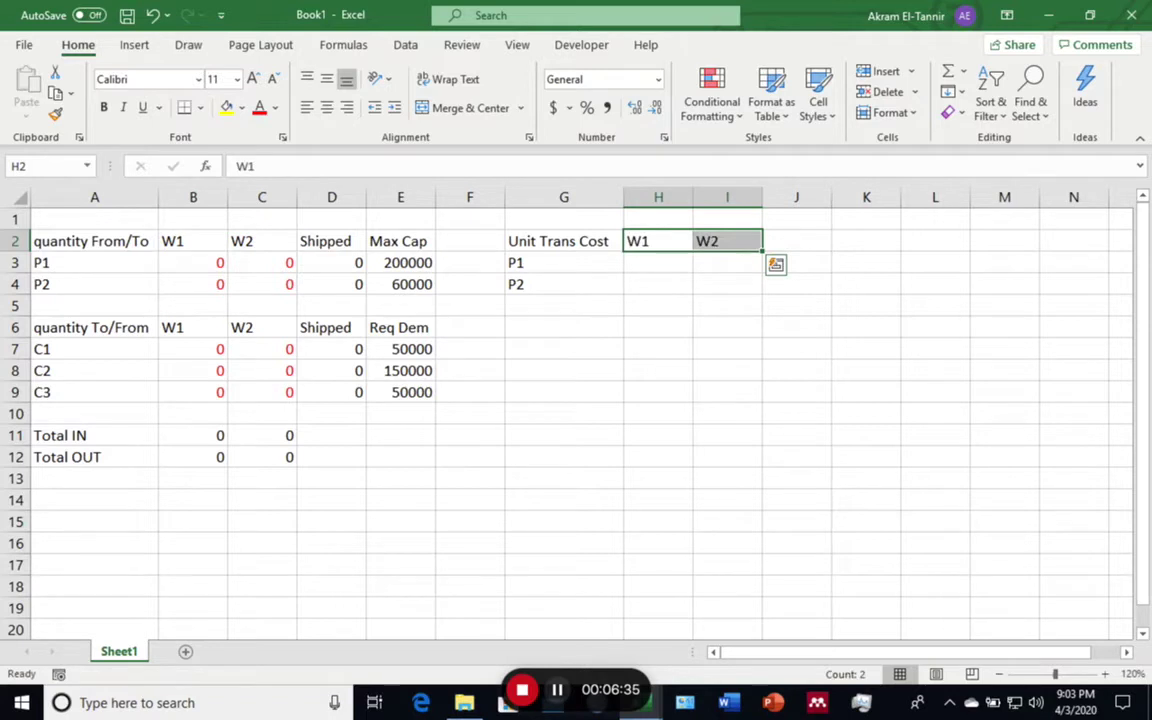
# Enter the unit transport costs to W1 and W2: 0 and 5 for P1, 4 and 2 for P2
pyautogui.click(658, 263)
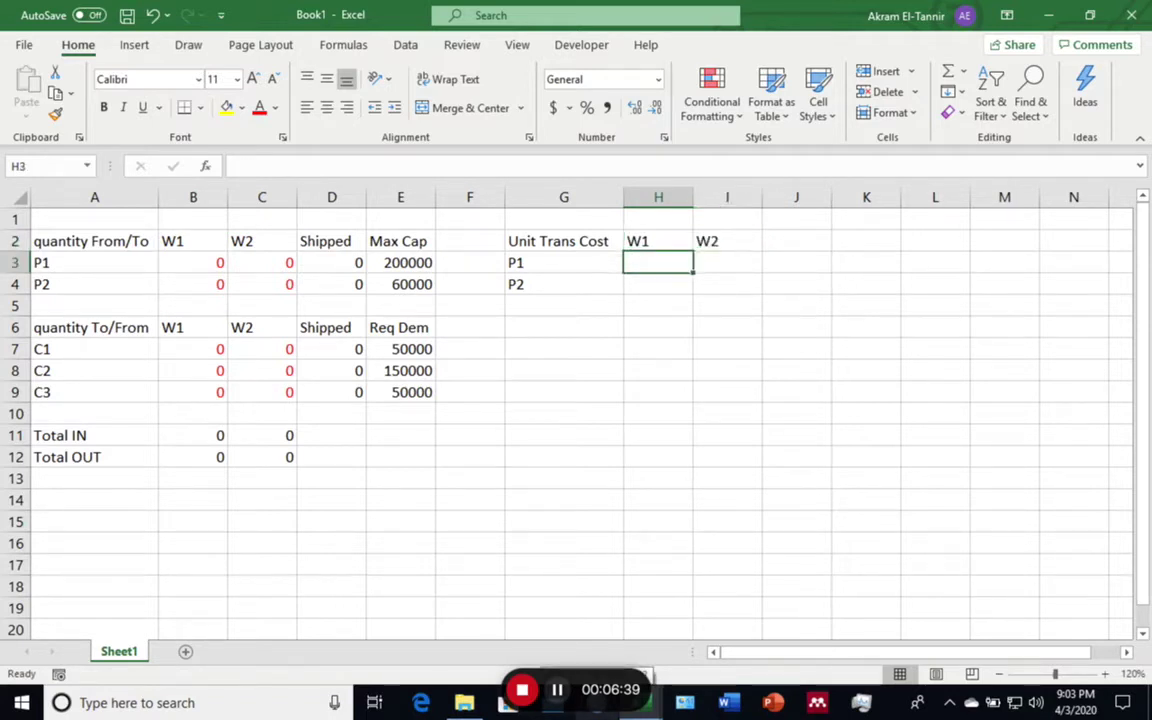
pyautogui.write('0')
pyautogui.press('Tab')
pyautogui.write('5')
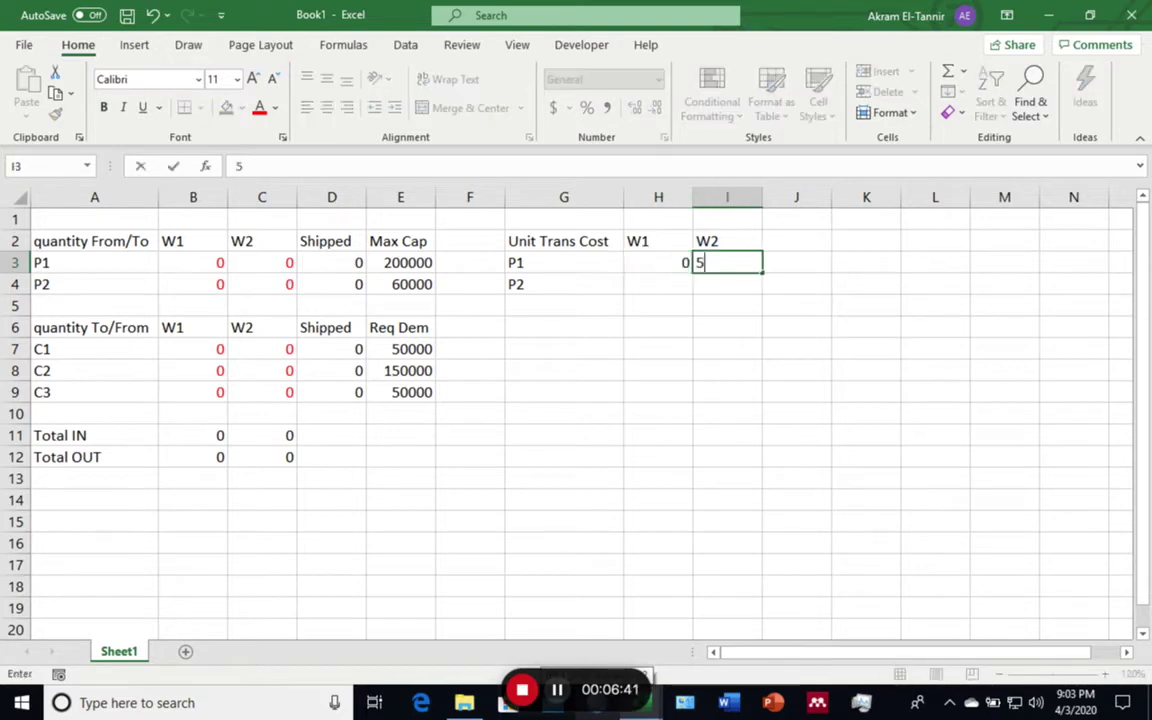
pyautogui.press('Return')
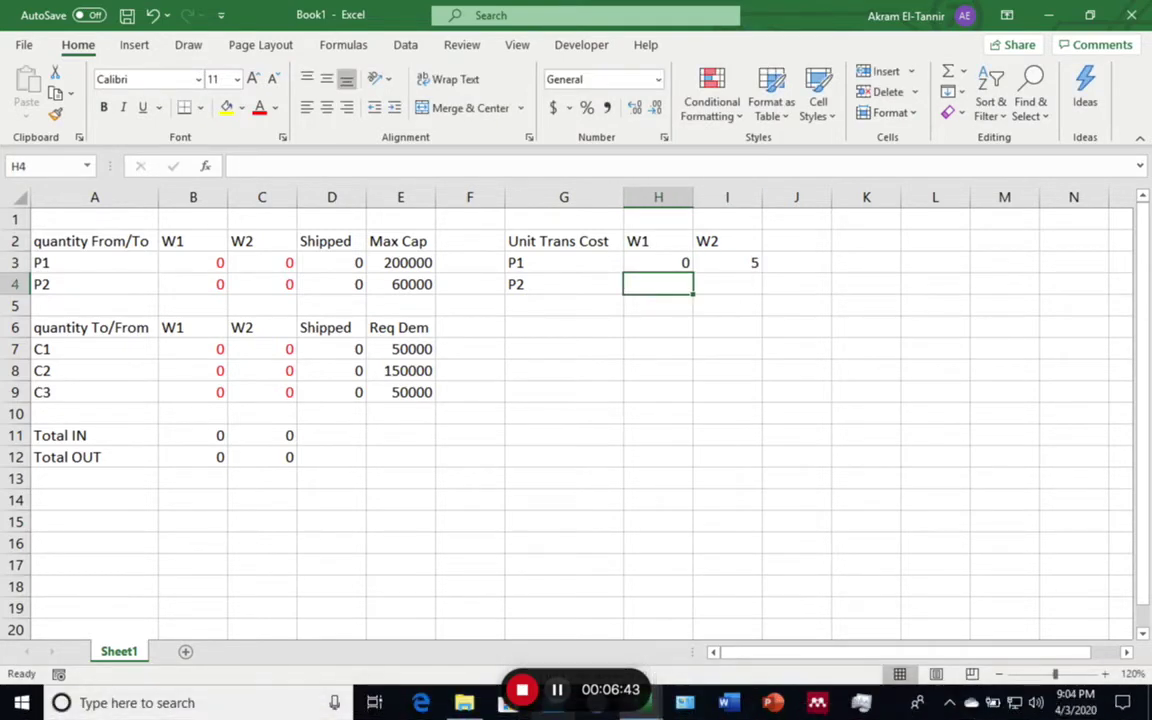
pyautogui.write('4')
pyautogui.press('Tab')
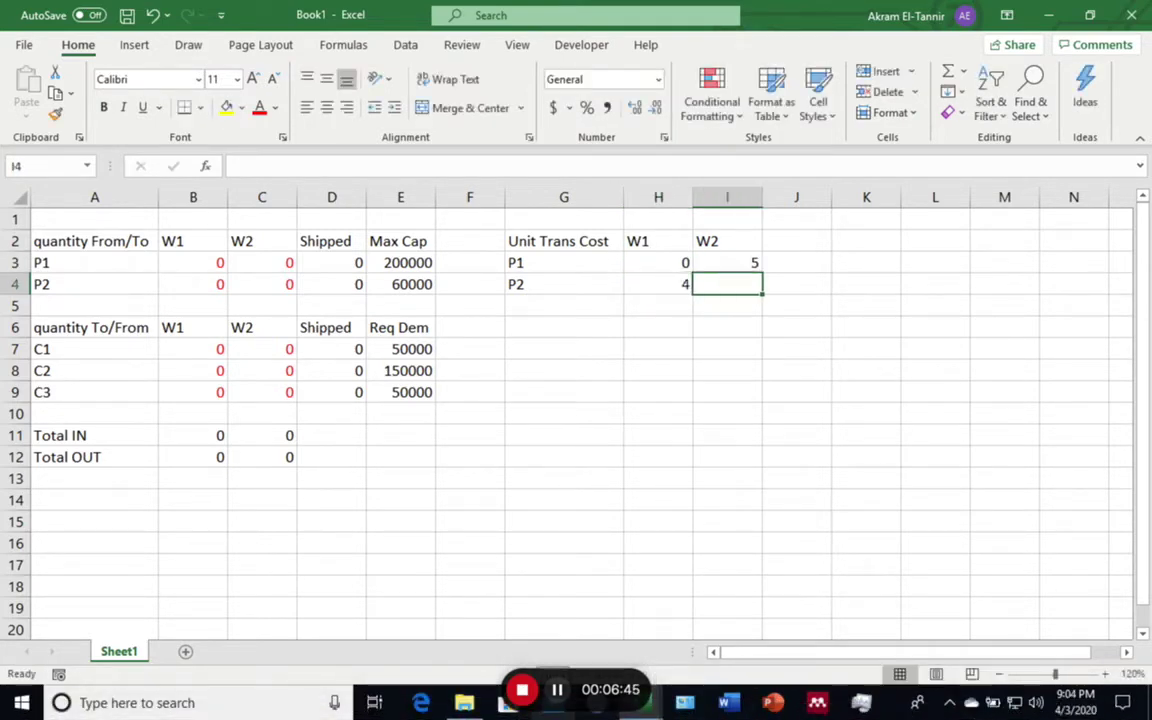
pyautogui.write('2')
pyautogui.press('Return')
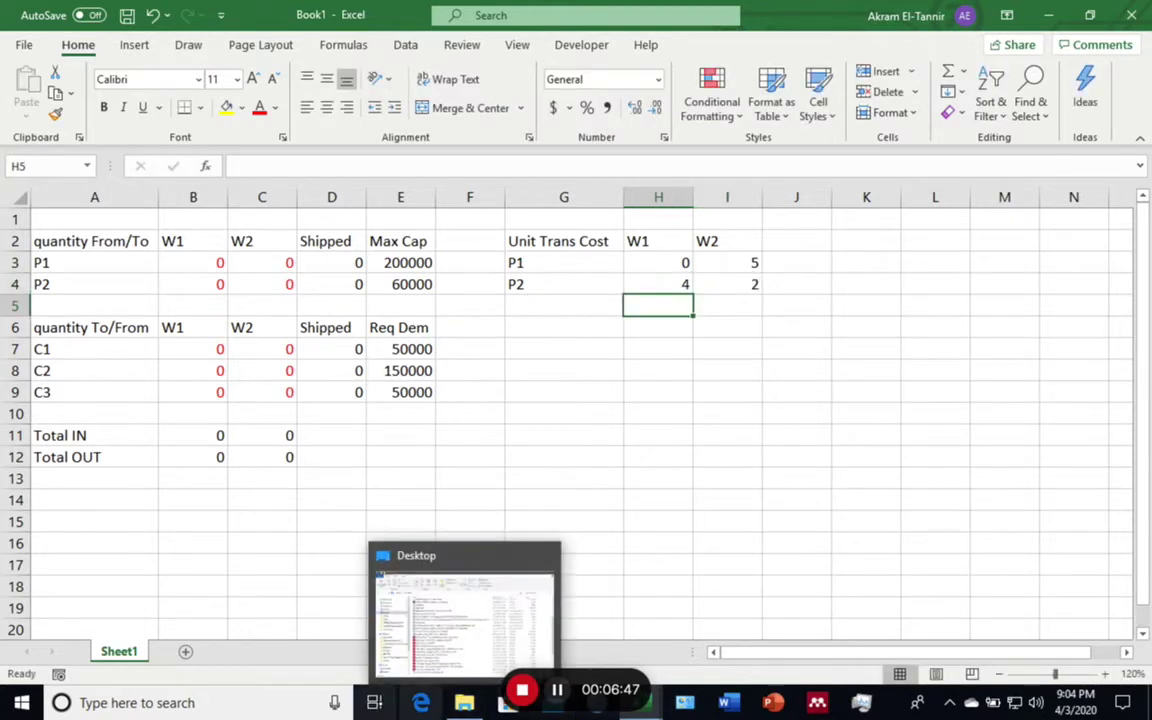
# Copy the heading "Unit Trans Cost" from G2 into G6
pyautogui.click(563, 241)
pyautogui.hotkey('ctrl', 'c')
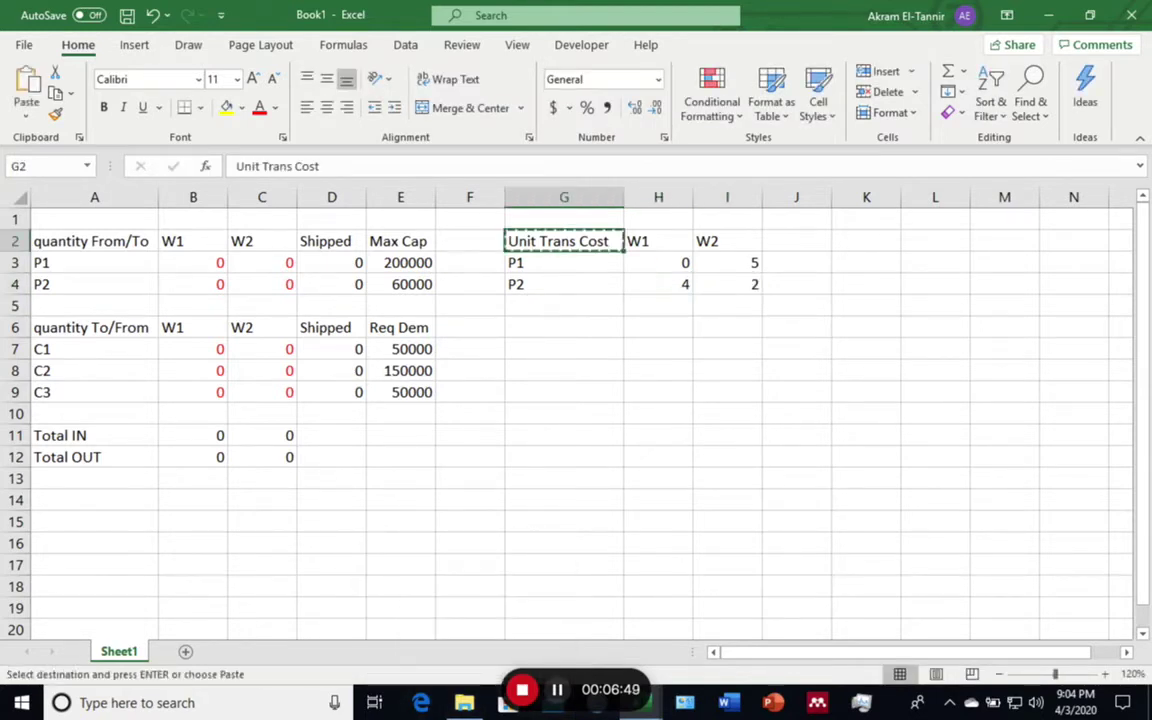
pyautogui.click(563, 327)
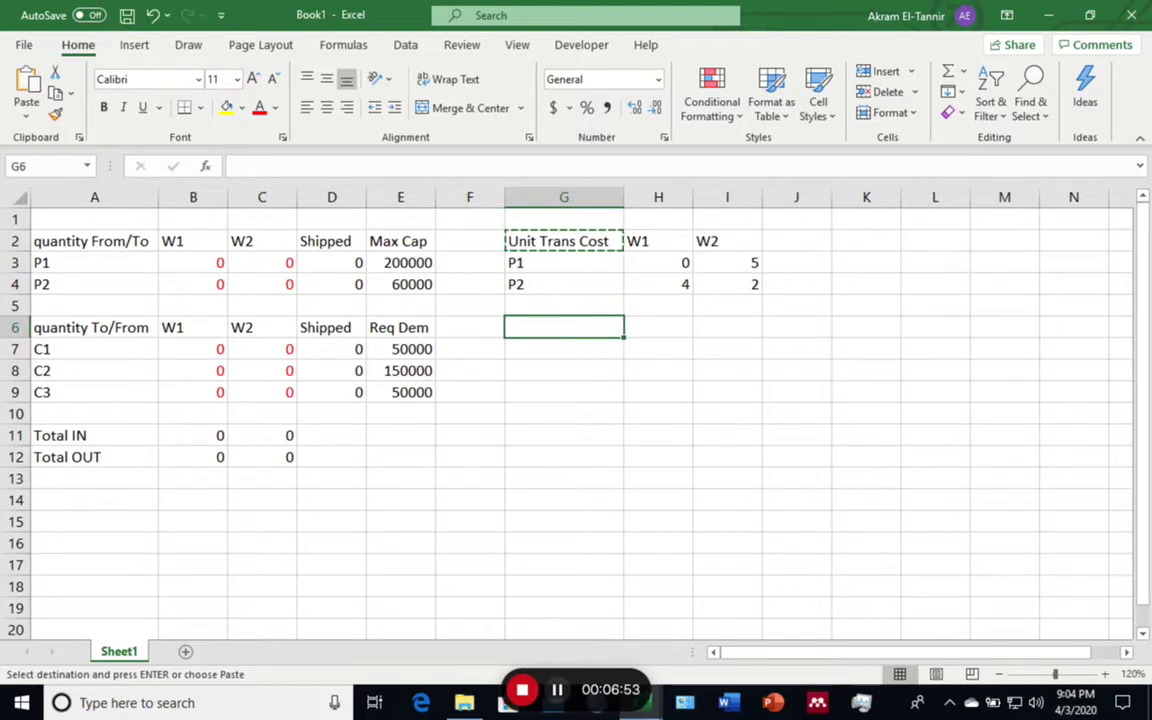
pyautogui.press('Return')
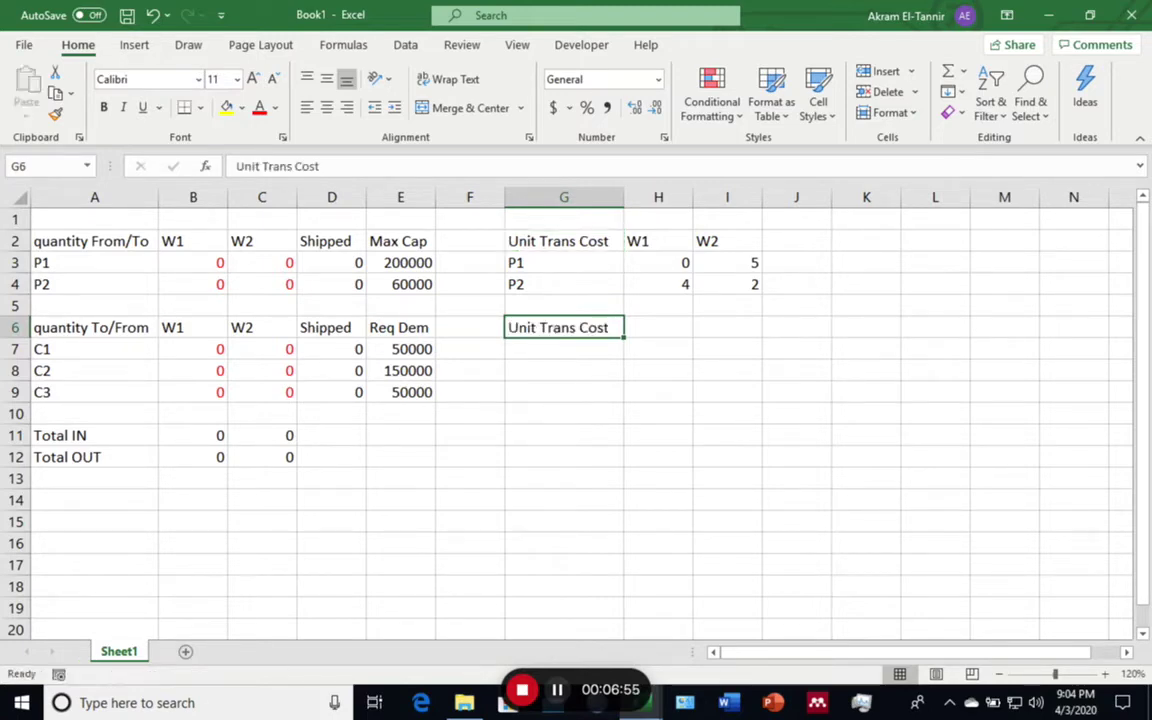
# Copy the warehouse headings W1 and W2 from B6:C6 into H6:I6
pyautogui.click(193, 327)
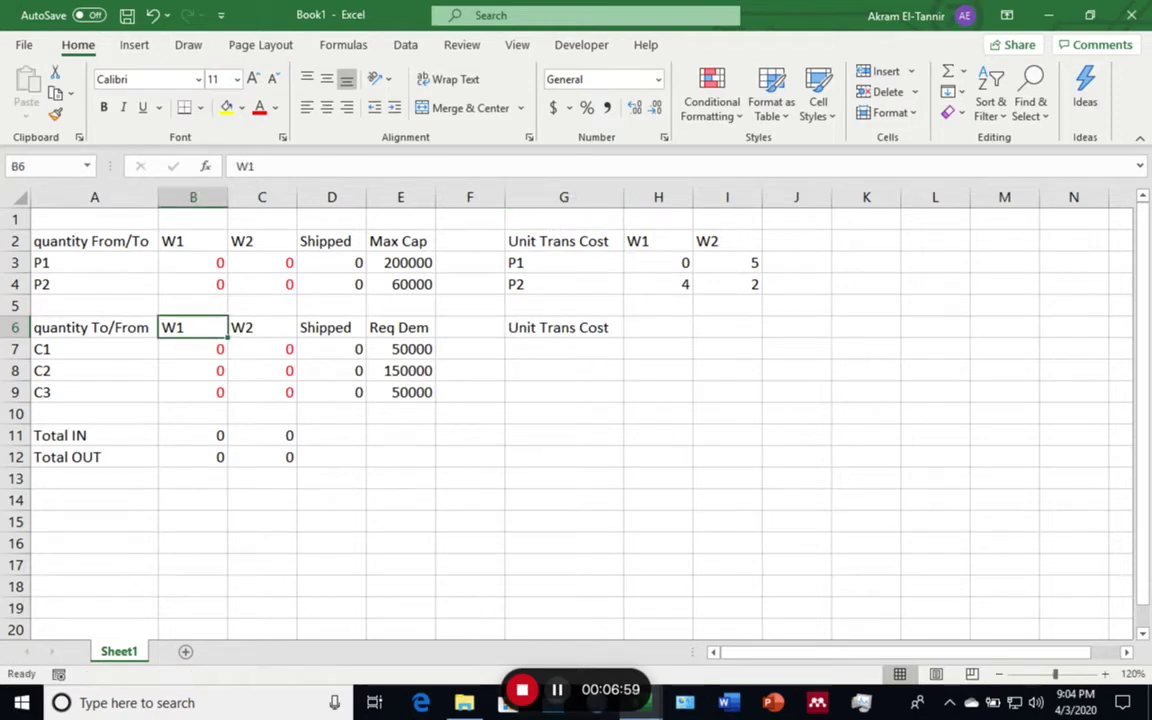
pyautogui.moveTo(193, 327); pyautogui.dragTo(262, 327)
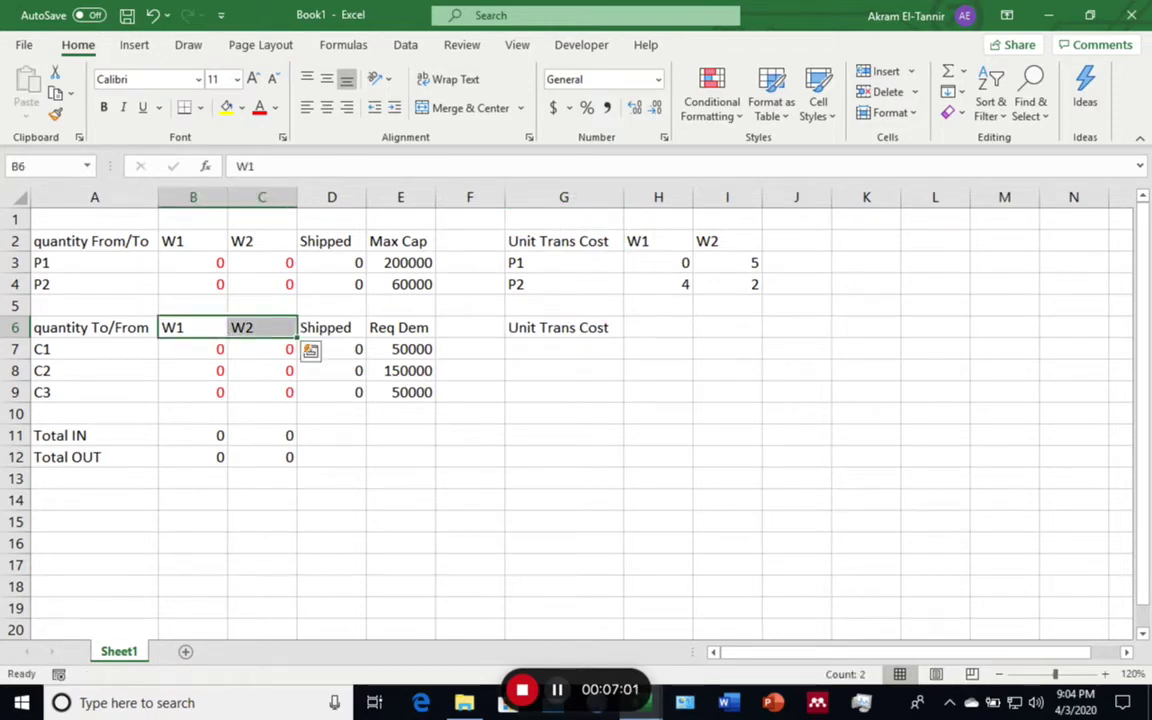
pyautogui.hotkey('ctrl', 'c')
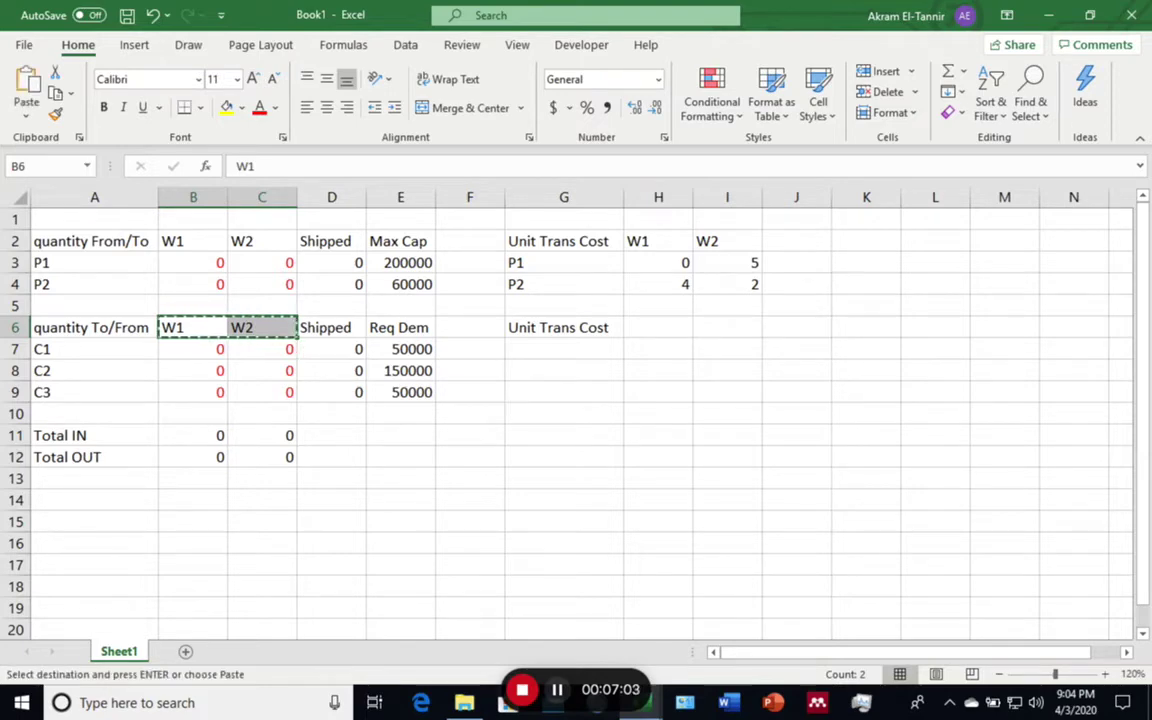
pyautogui.click(658, 327)
pyautogui.press('Return')
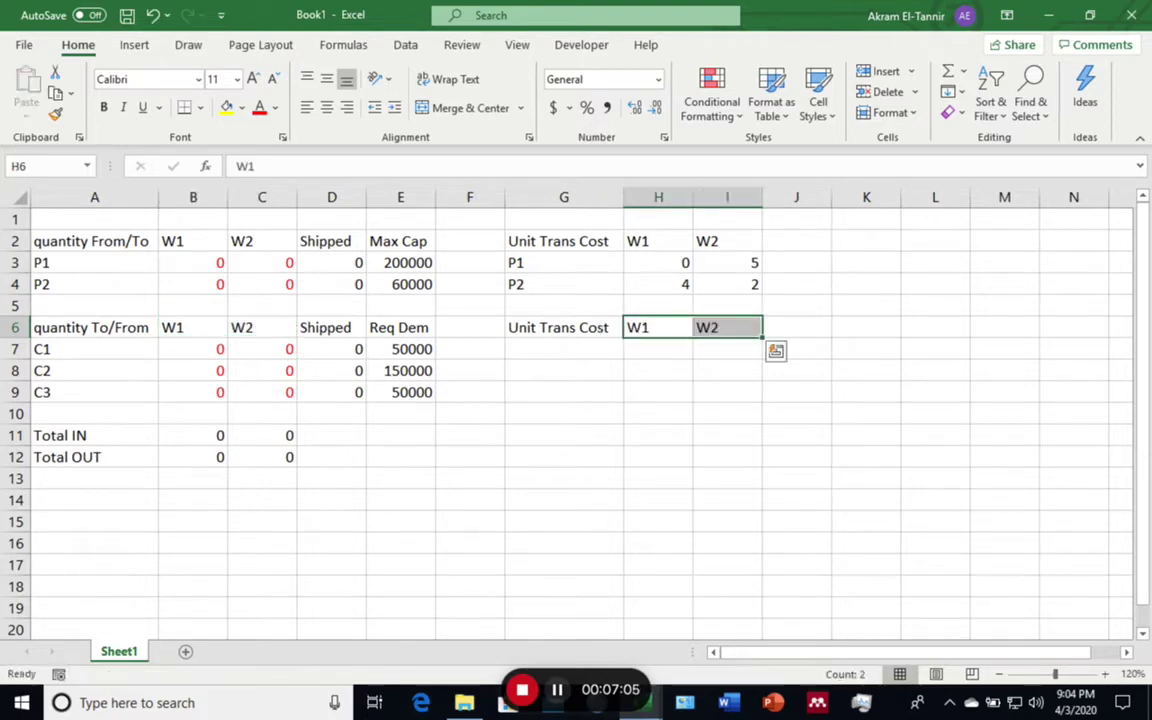
# Copy the customer labels C1, C2 and C3 from A7:A9 into G7:G9
pyautogui.moveTo(95, 349); pyautogui.dragTo(95, 392)
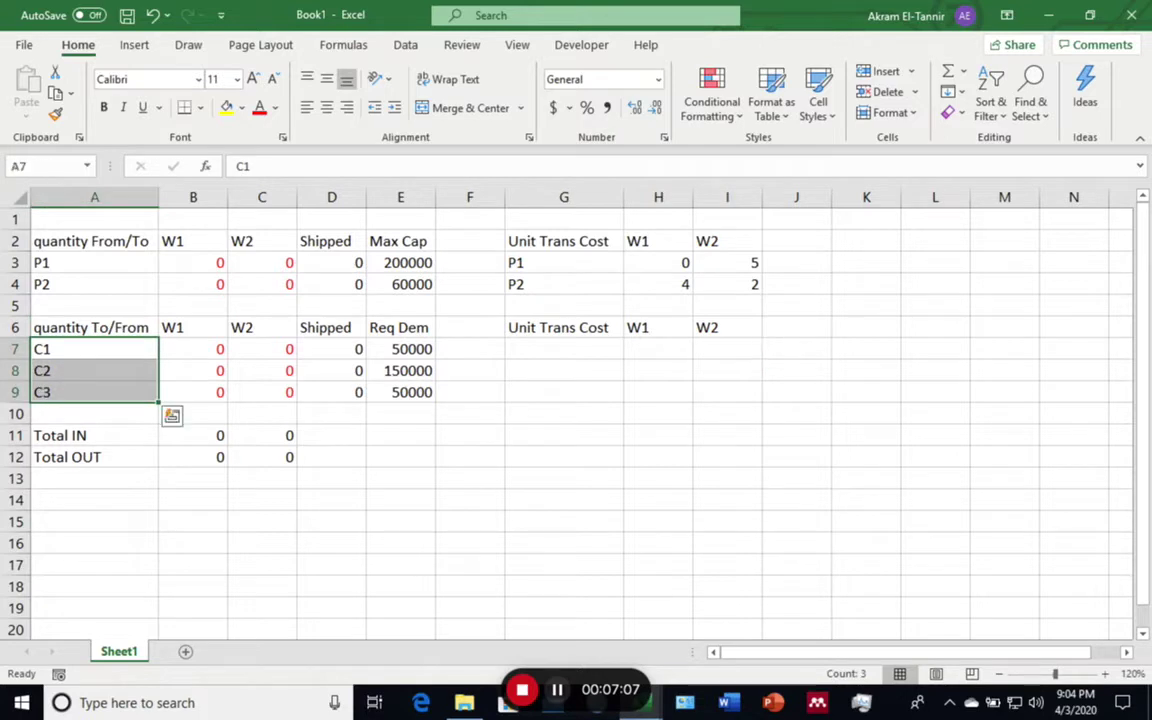
pyautogui.hotkey('ctrl', 'c')
pyautogui.click(564, 349)
pyautogui.press('Return')
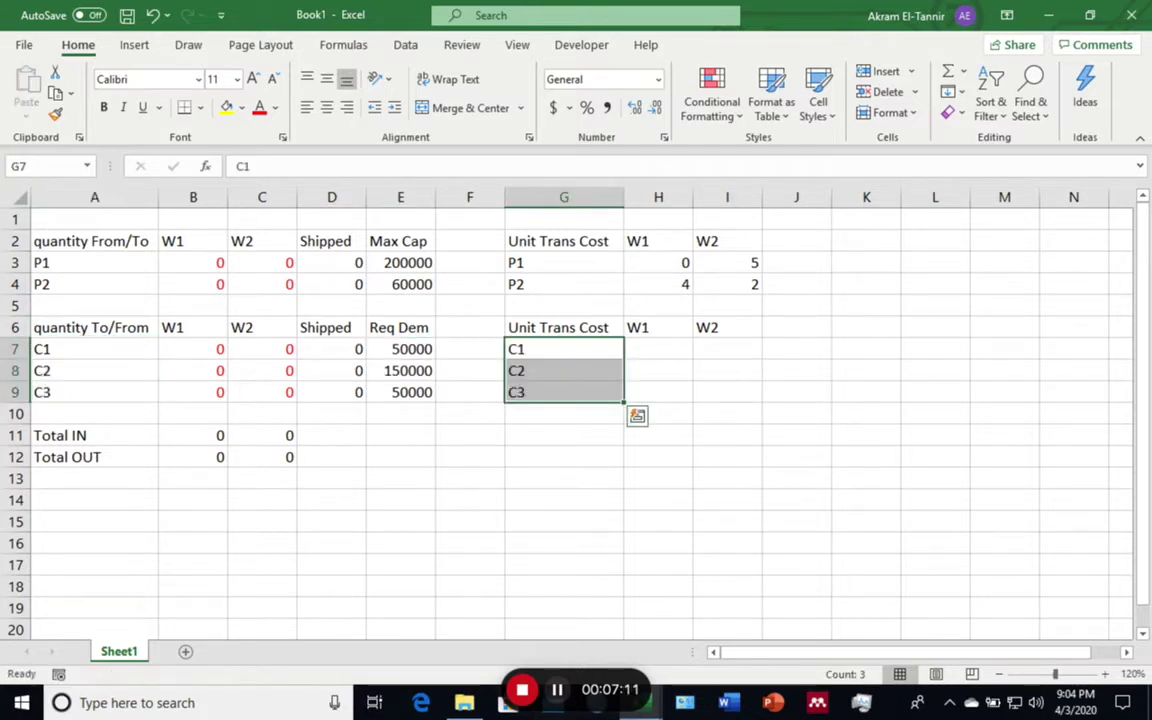
# Enter the unit transport costs from W1 and W2: 3 and 2 for C1, 5 and 1 for C2, 4 and 2 for C3
pyautogui.click(658, 349)
pyautogui.write('3')
pyautogui.press('Tab')
pyautogui.write('2')
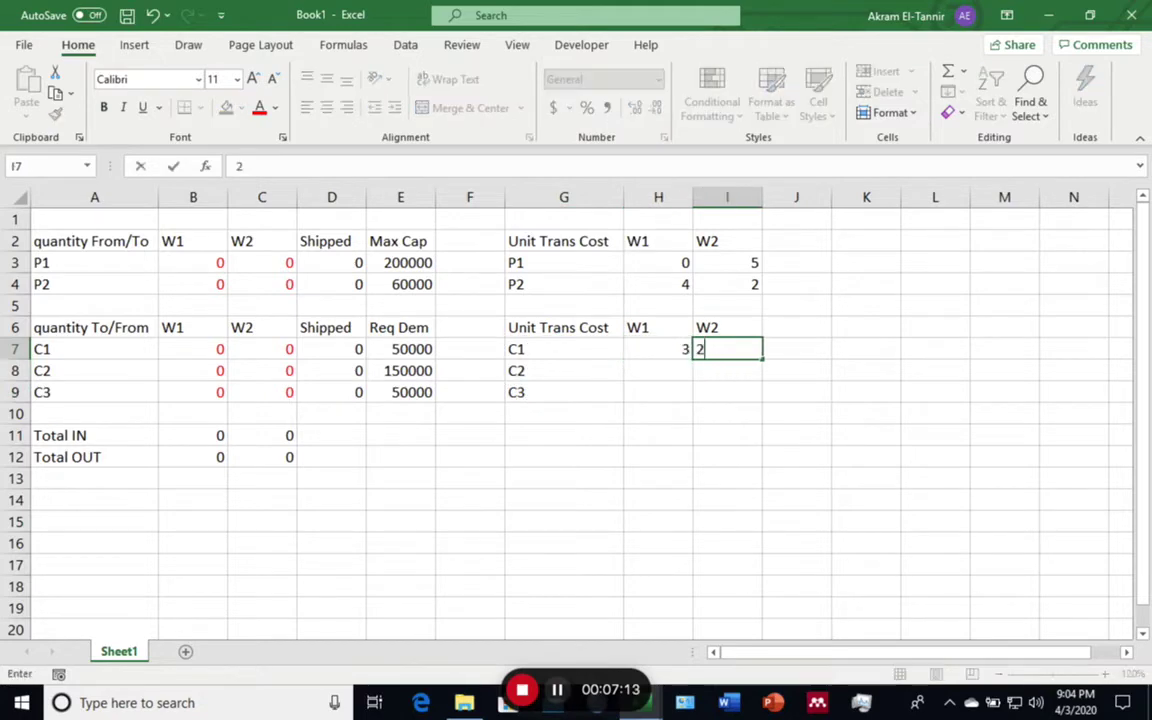
pyautogui.press('Return')
pyautogui.write('5')
pyautogui.press('Tab')
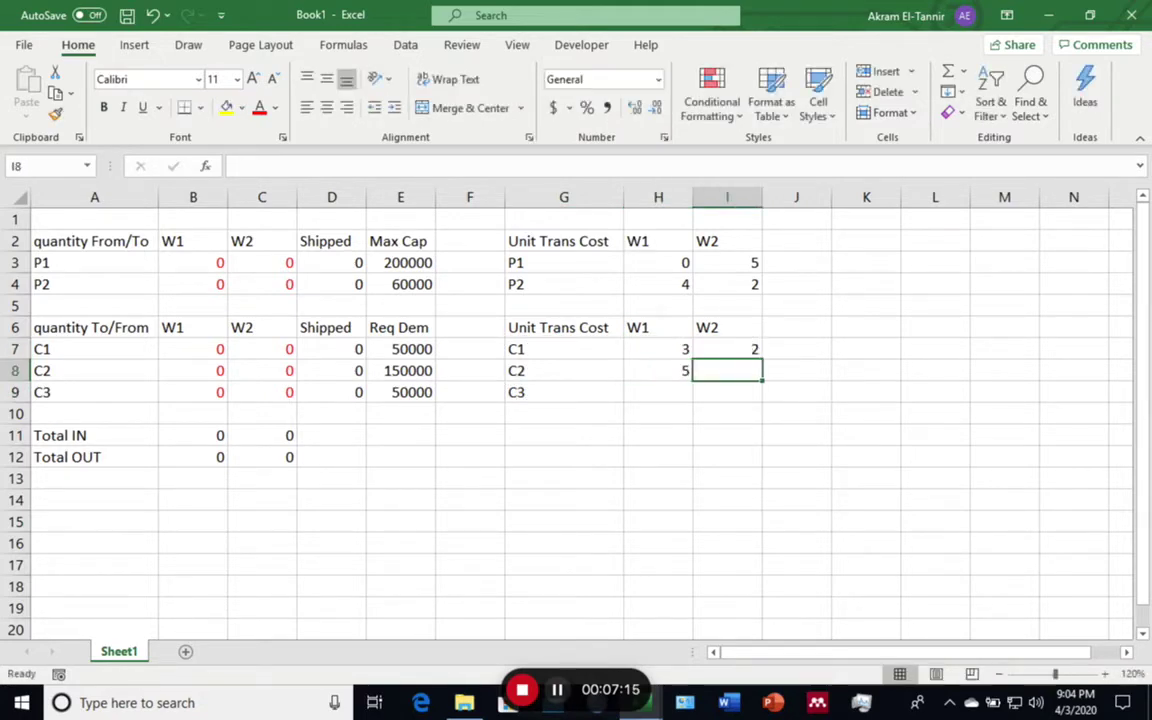
pyautogui.write('1')
pyautogui.press('Return')
pyautogui.write('4')
pyautogui.press('Tab')
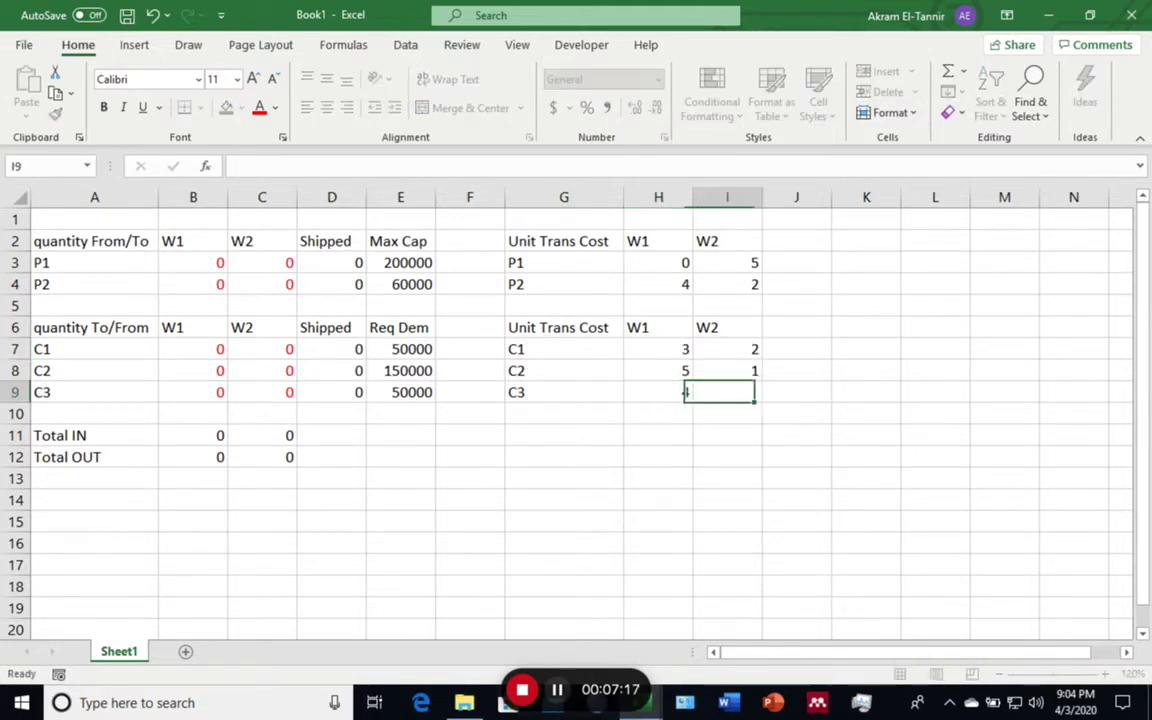
pyautogui.write('2')
pyautogui.press('Return')
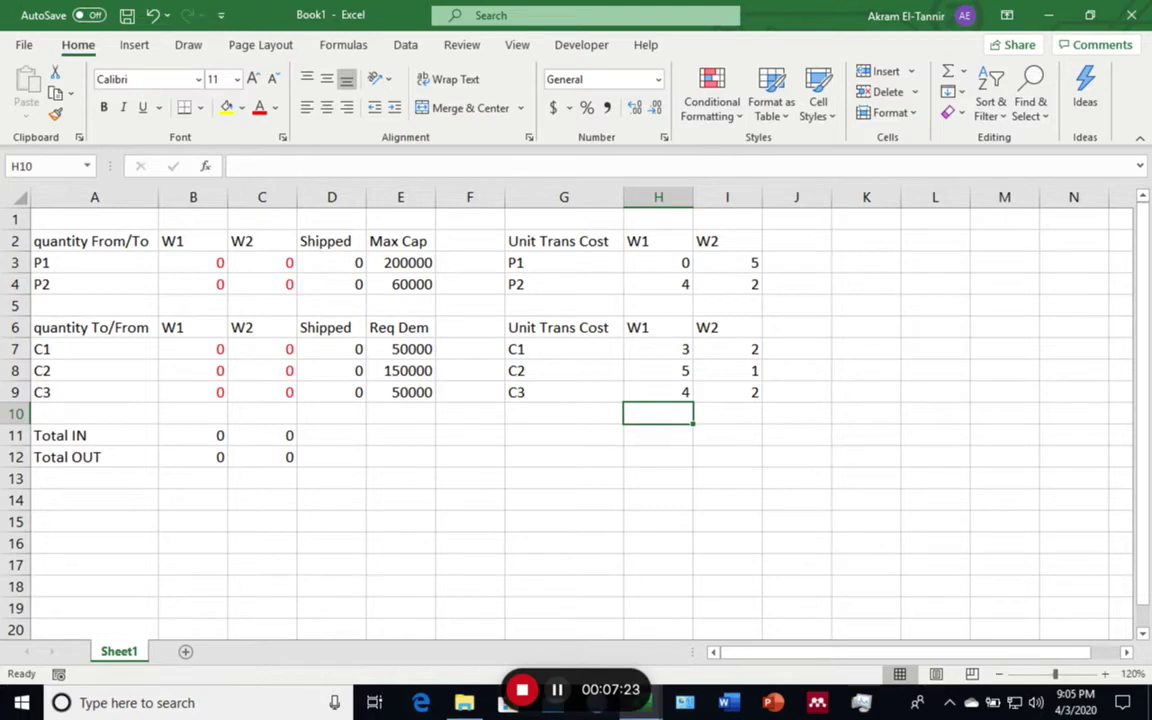
# Enter the label "Total Trans Cost" in G12
pyautogui.click(564, 457)
pyautogui.write('Tot')
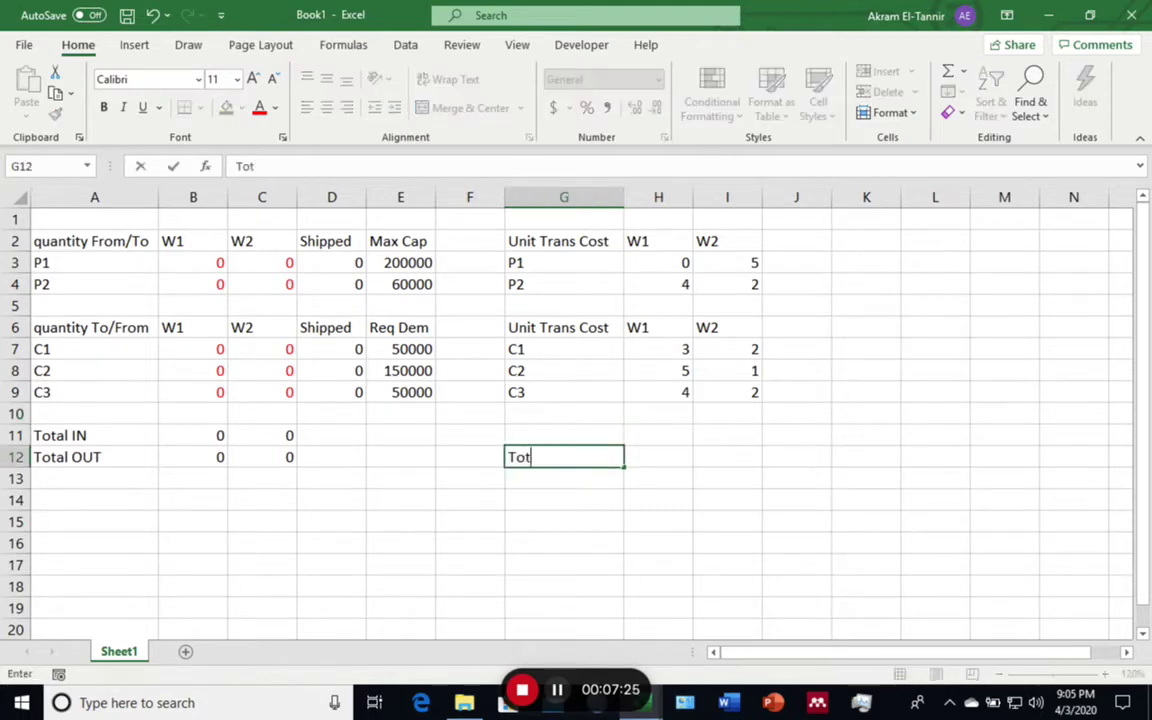
pyautogui.write('al Trans ')
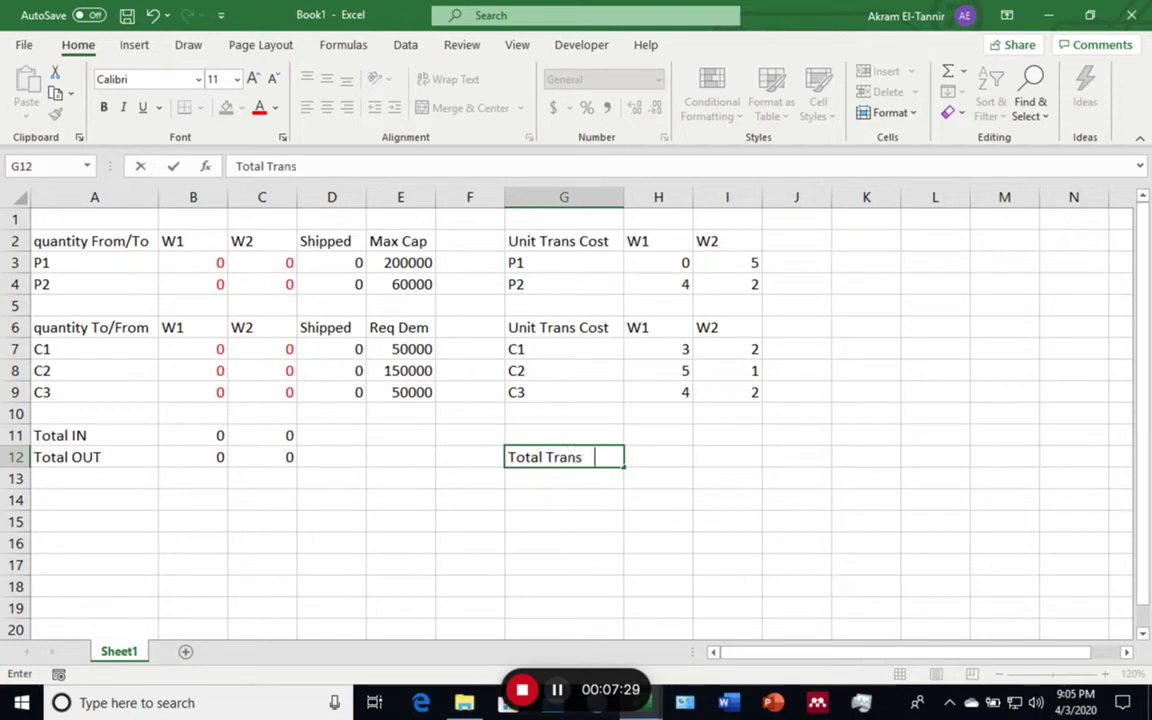
pyautogui.write('Cost')
pyautogui.press('Tab')
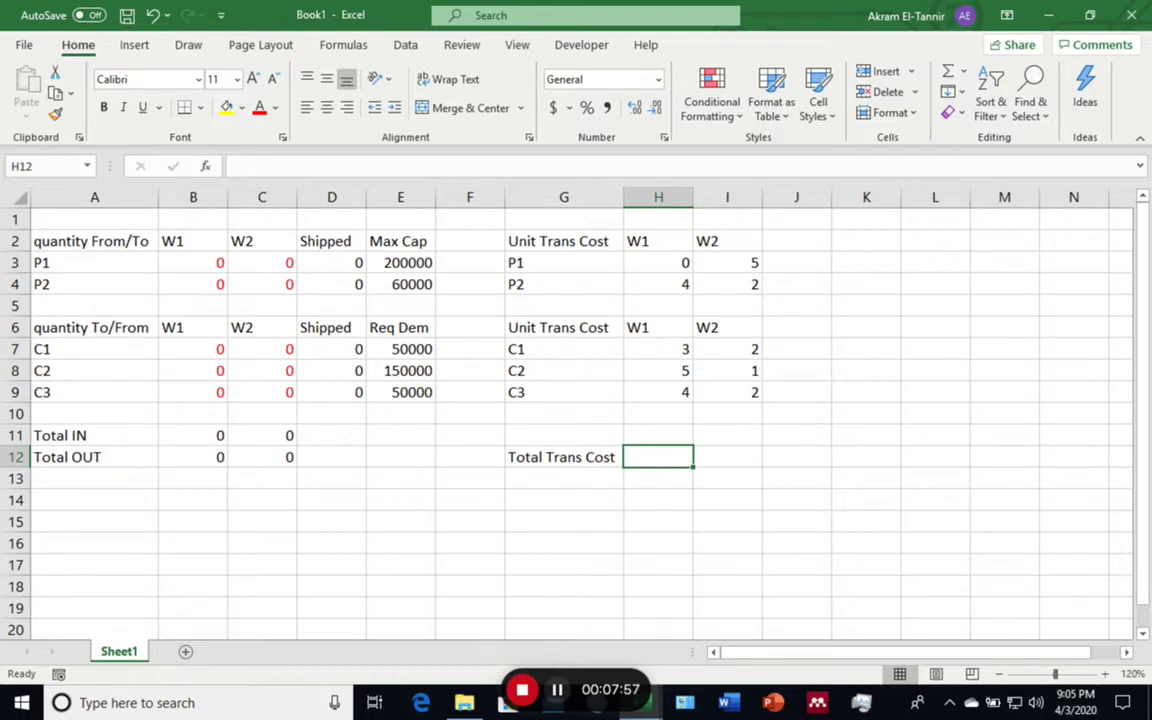
# Begin the total cost formula in H12 with the sum-product of the plant costs H3:I4 and quantities B3:C4
pyautogui.write('=sumprod')
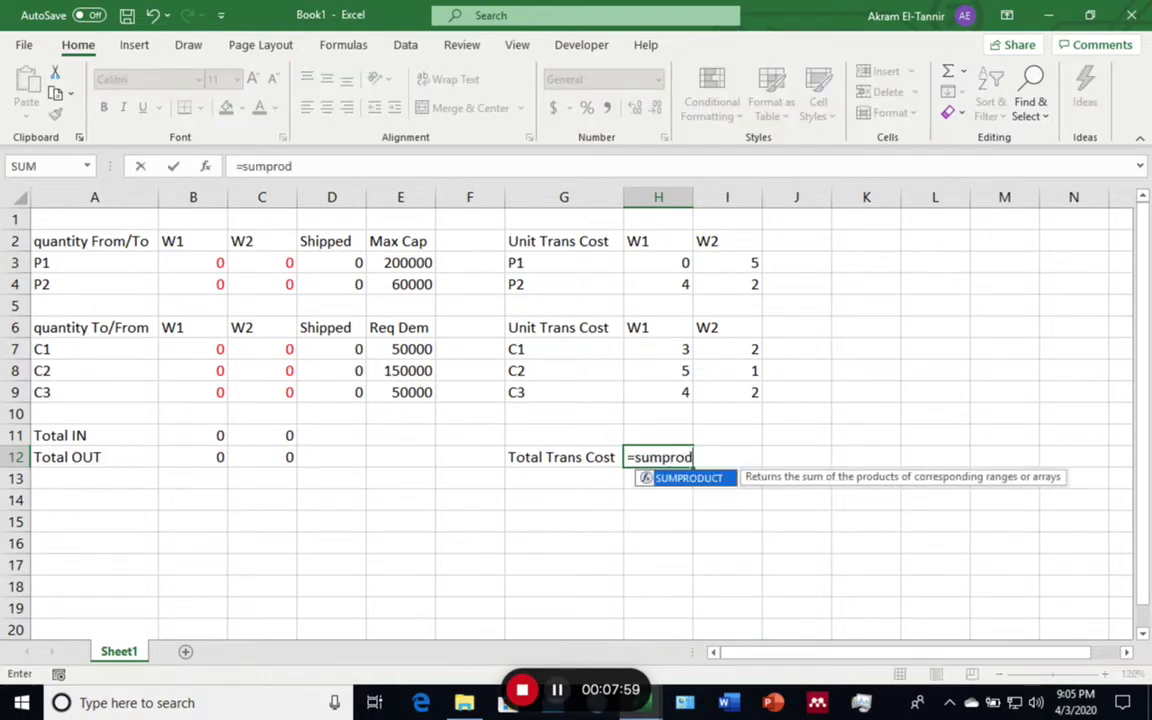
pyautogui.write('cut')
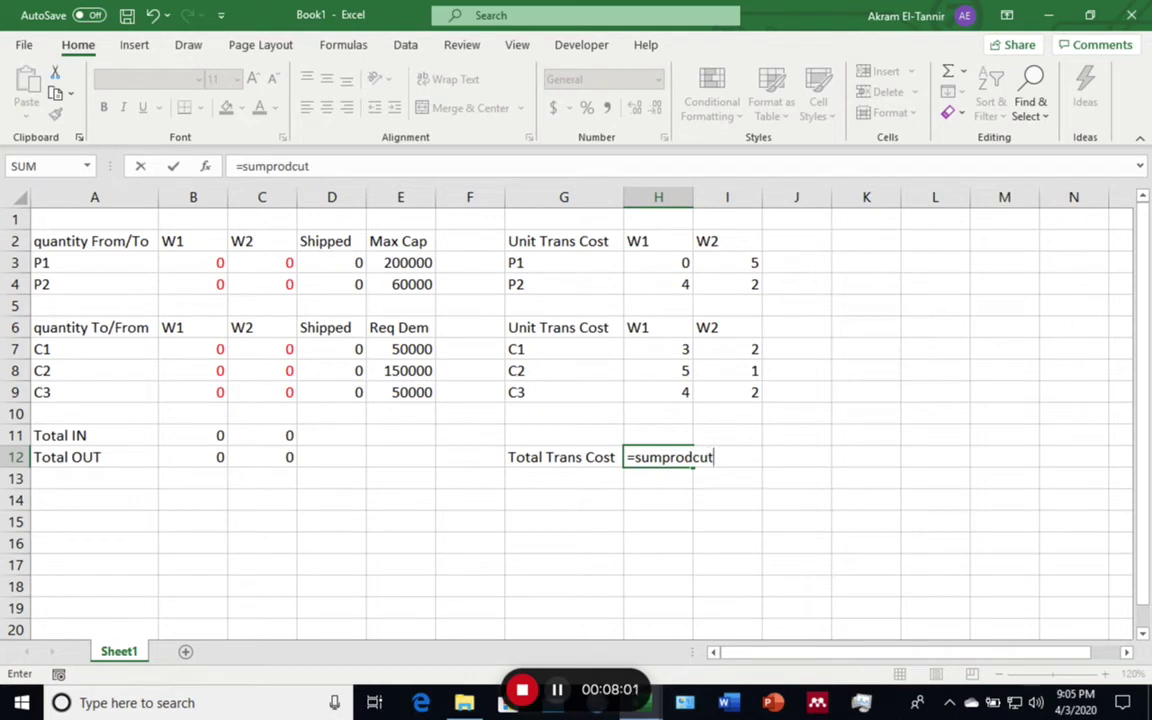
pyautogui.write('(')
pyautogui.moveTo(660, 262); pyautogui.dragTo(752, 284)
pyautogui.write(',')
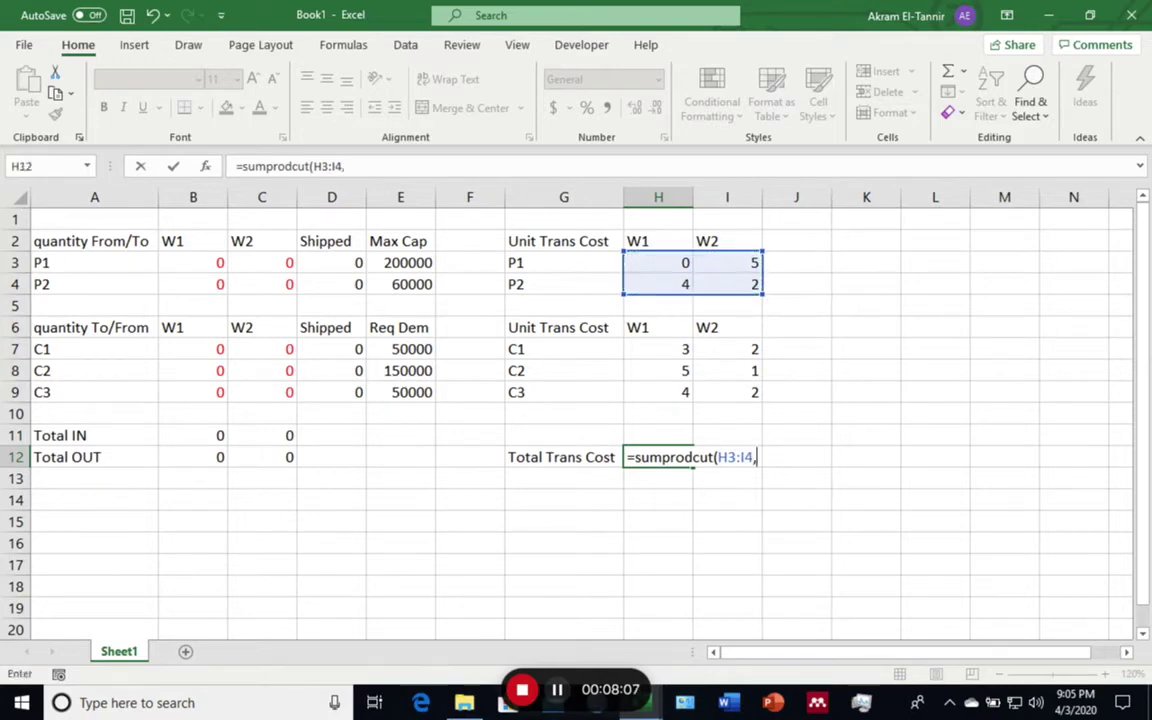
pyautogui.moveTo(200, 263); pyautogui.dragTo(285, 283)
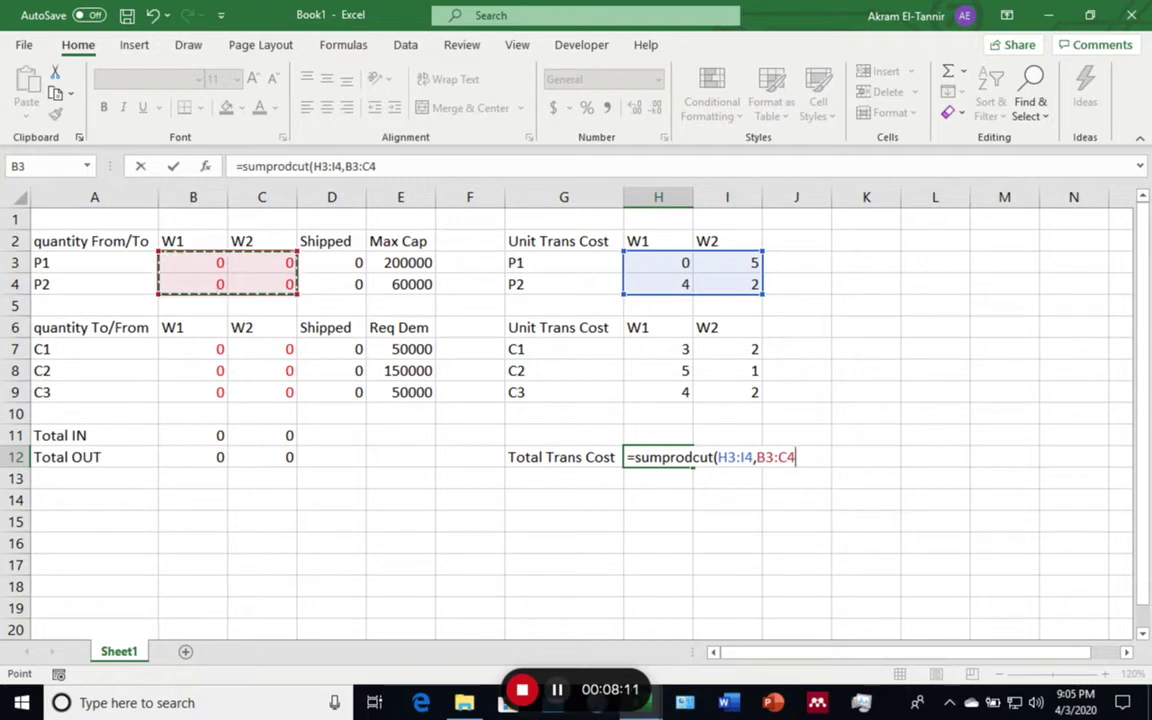
pyautogui.write(')')
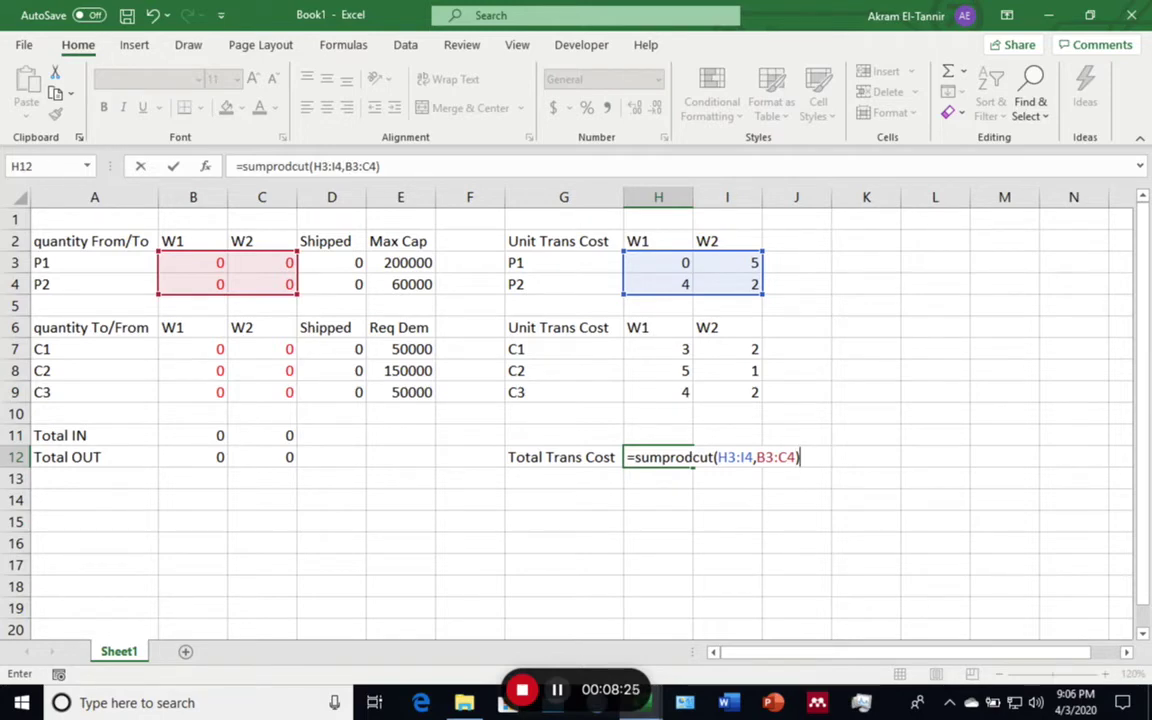
# Add the sum-product of the customer costs H7:I9 and quantities B7:C9 to the H12 formula
pyautogui.write('+sumproduct(')
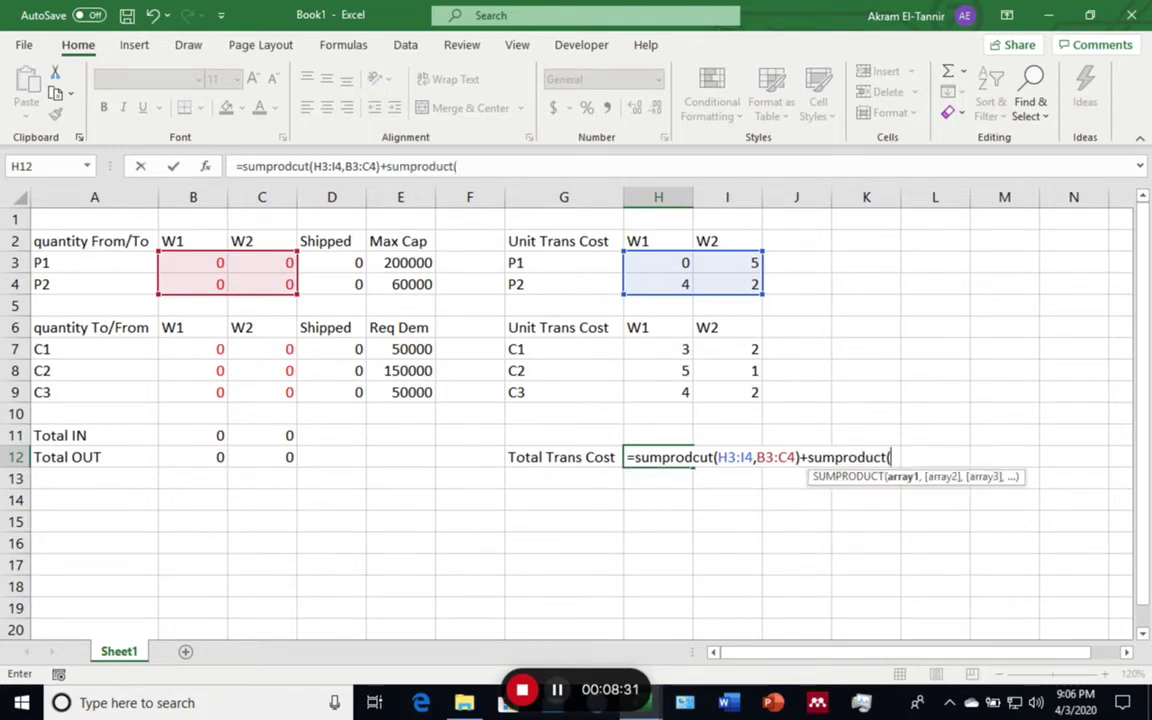
pyautogui.moveTo(658, 370); pyautogui.dragTo(755, 392)
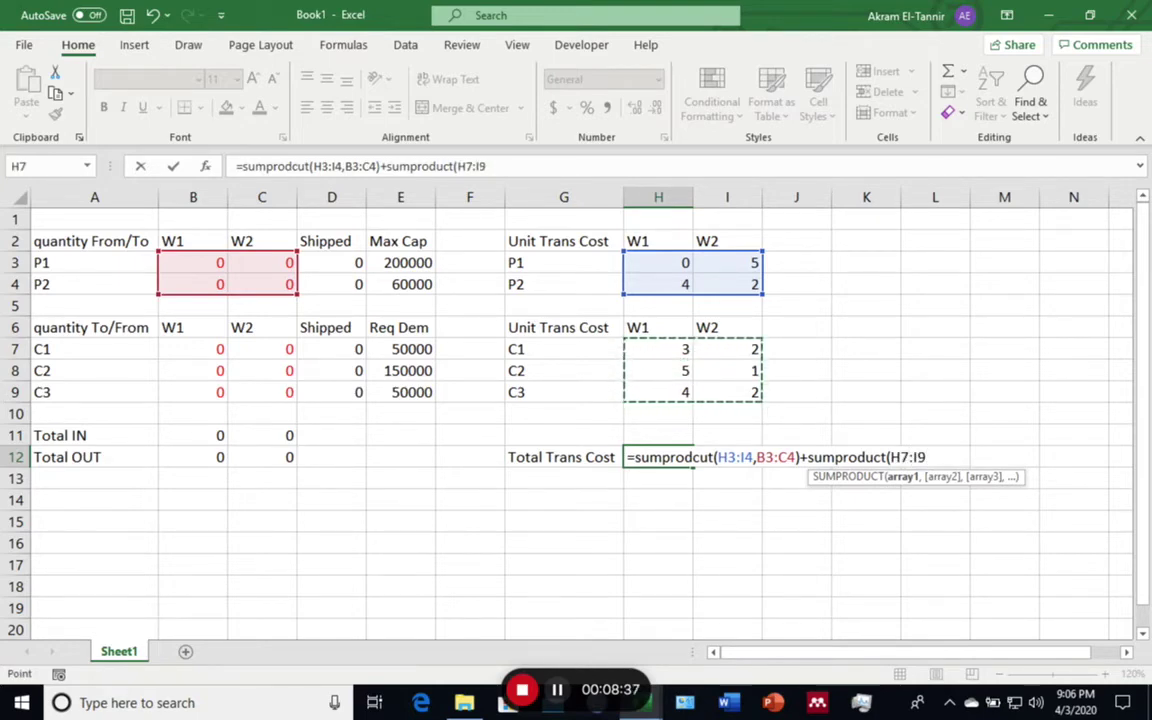
pyautogui.write(',')
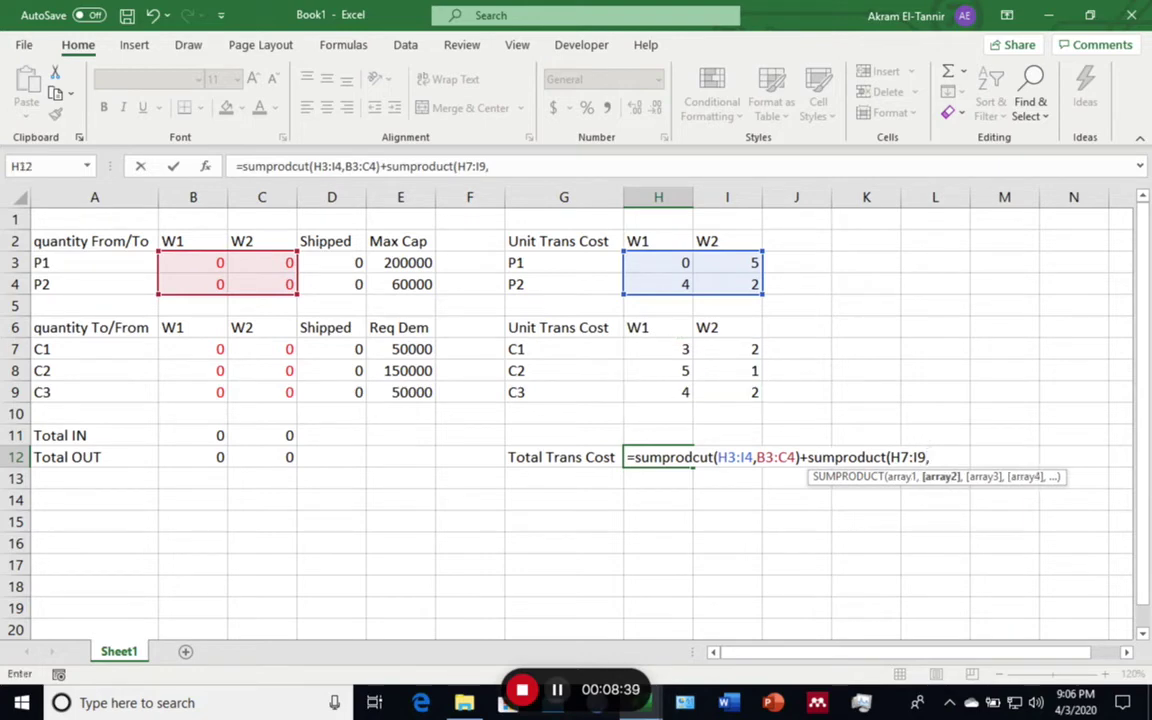
pyautogui.click(193, 349)
pyautogui.moveTo(193, 349); pyautogui.dragTo(262, 392)
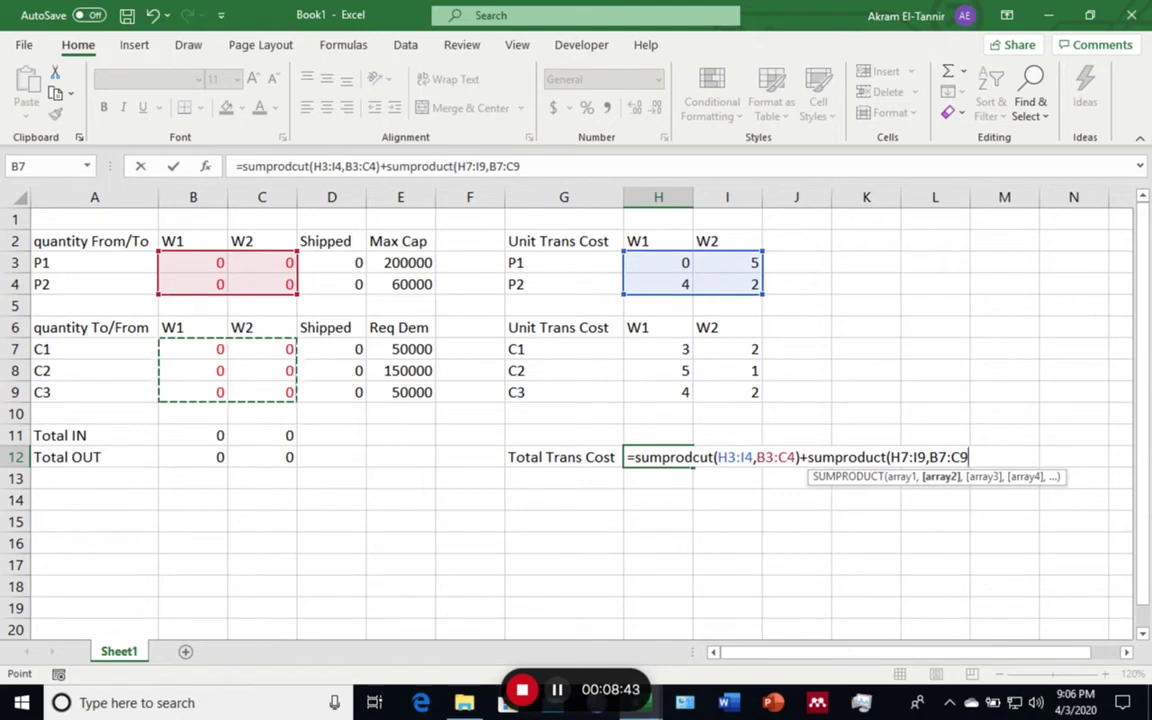
pyautogui.write('_')
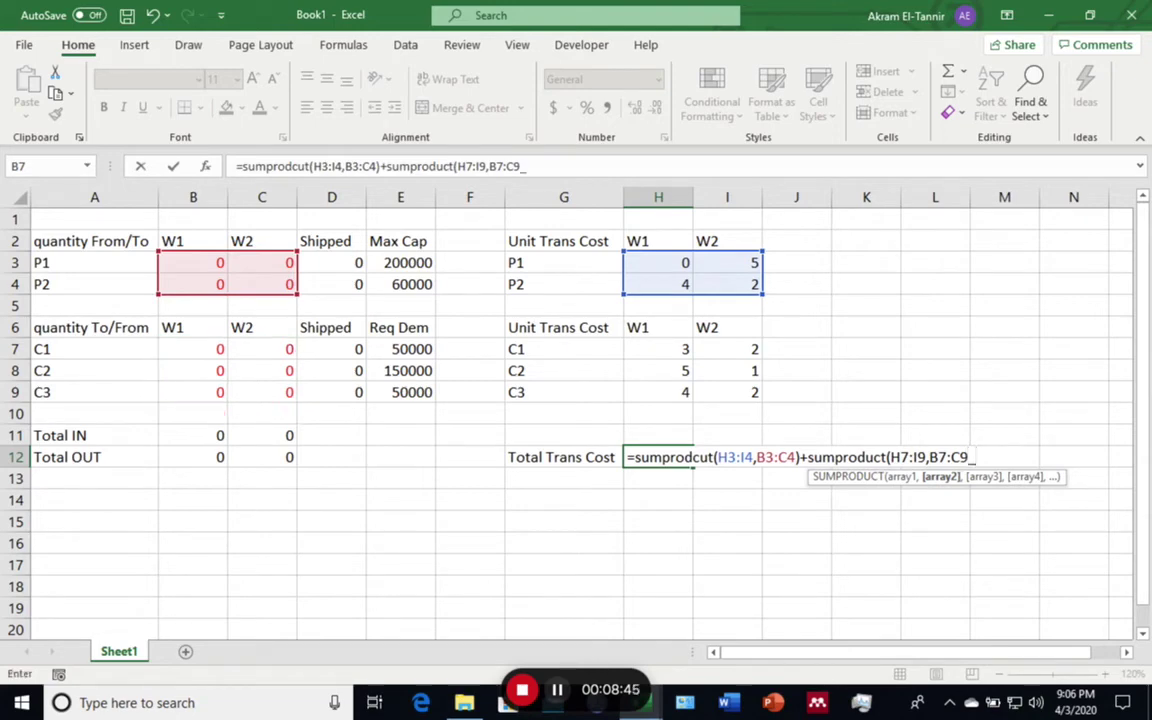
pyautogui.press('BackSpace')
pyautogui.write(')')
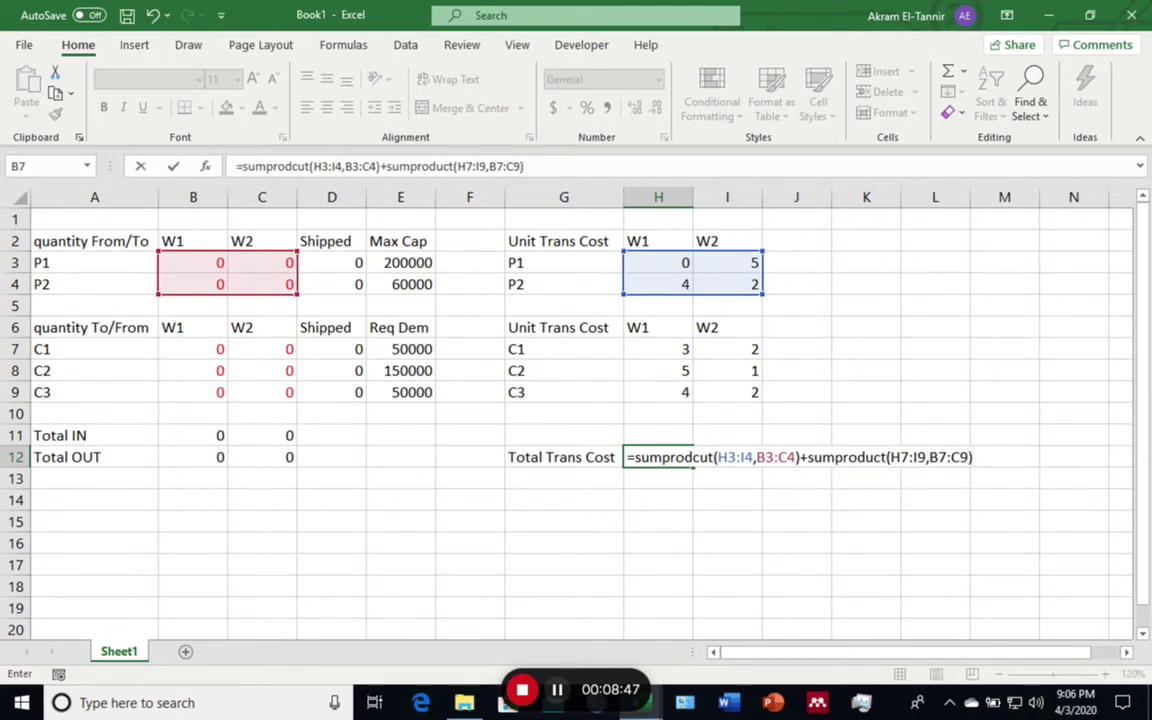
pyautogui.click(835, 457)
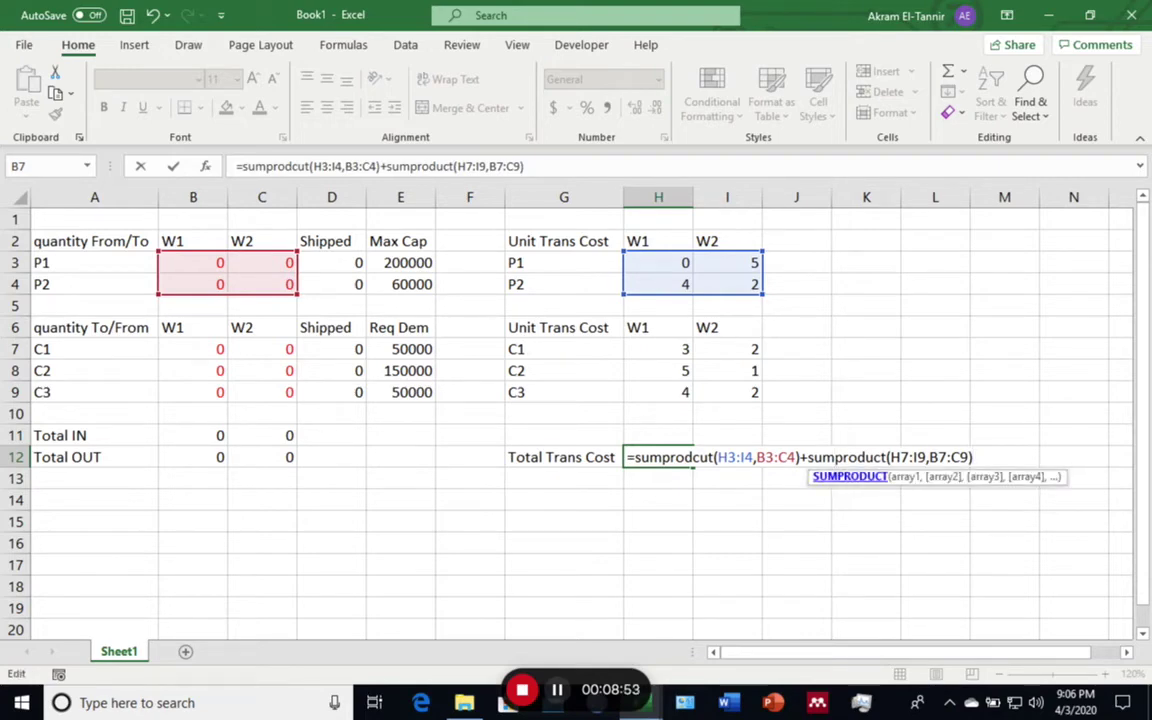
pyautogui.click(849, 476)
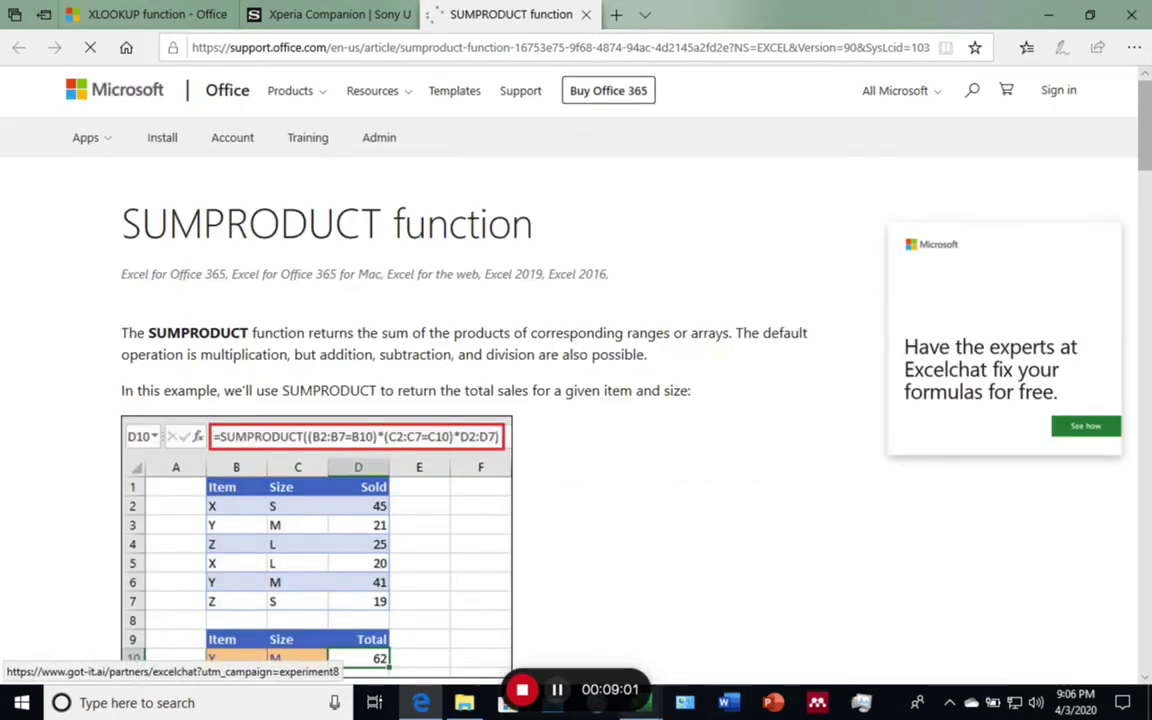
pyautogui.moveTo(641, 703)
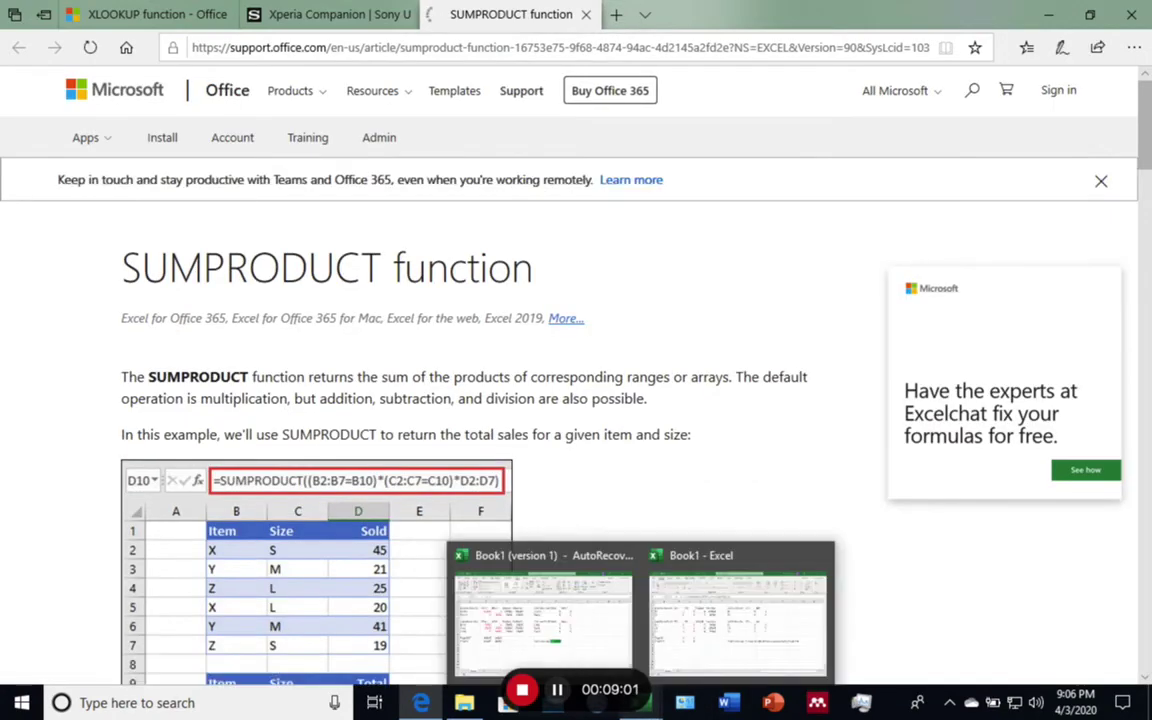
pyautogui.click(737, 615)
# Switch back to the Book1 workbook in Excel and correct the misspelled first function name in the H12 formula to SUMPRODUCT
pyautogui.click(564, 479)
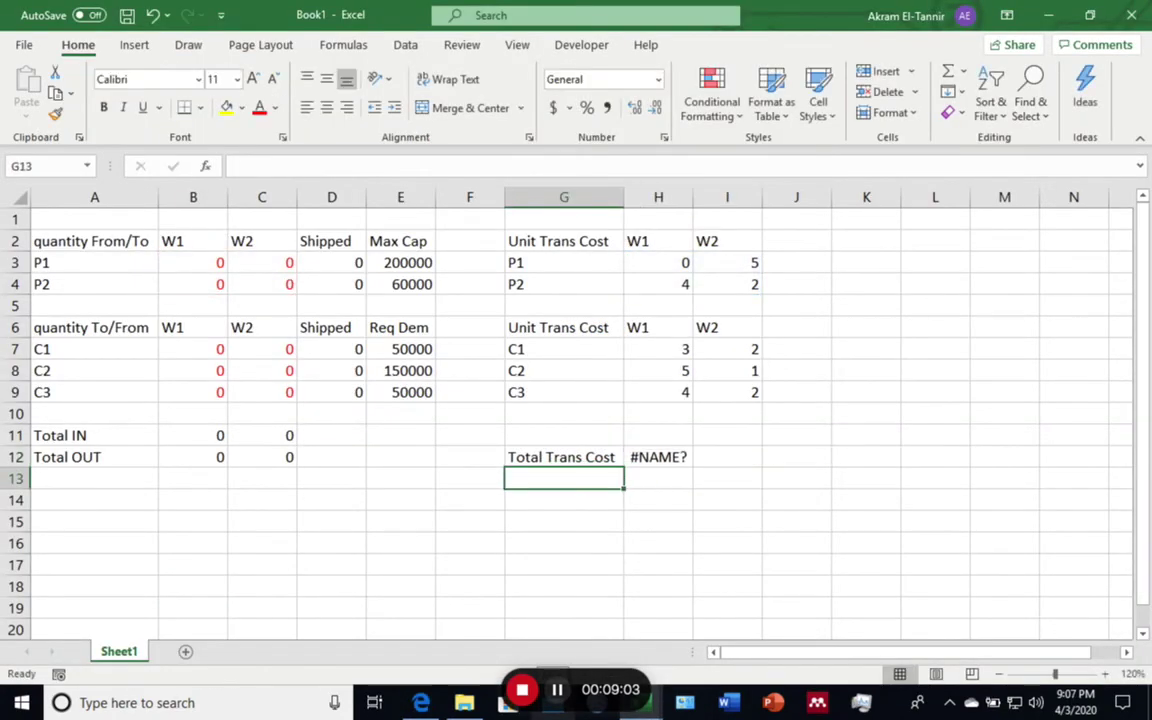
pyautogui.press('Up')
pyautogui.press('Right')
pyautogui.press('F2')
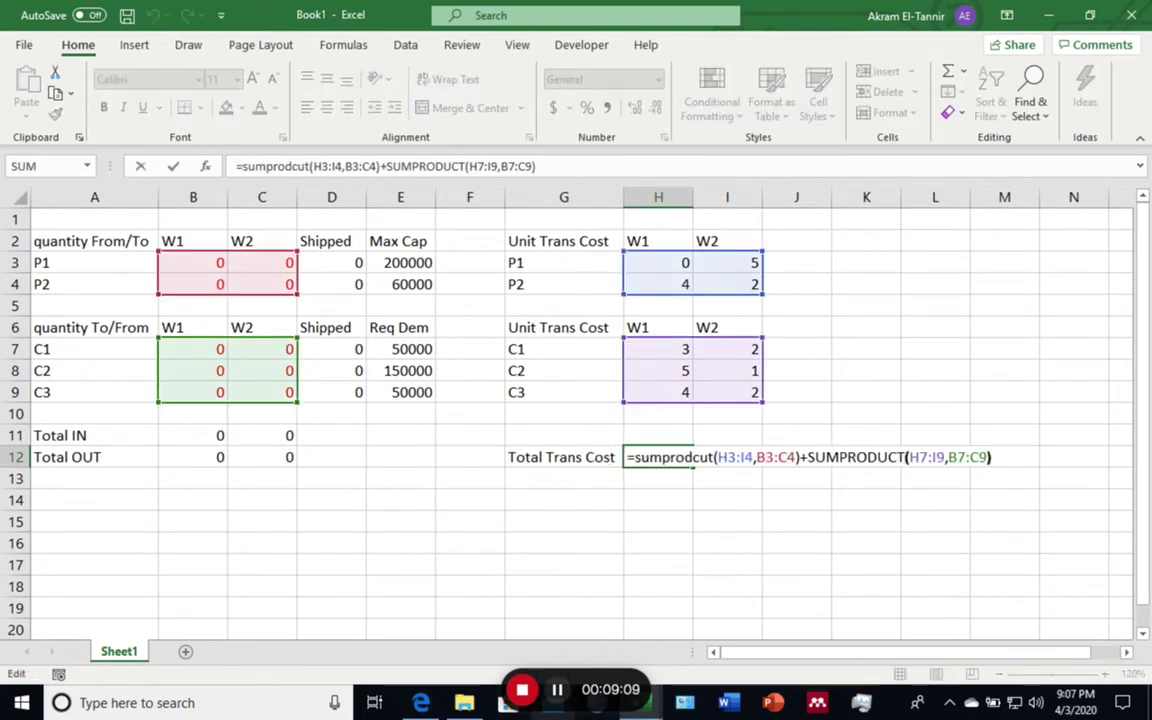
pyautogui.press('Left')
pyautogui.press('Left')
pyautogui.press('Left')
pyautogui.press('Left')
pyautogui.press('Left')
pyautogui.press('Left')
pyautogui.press('Left')
pyautogui.press('Left')
pyautogui.press('Left')
pyautogui.press('Left')
pyautogui.press('Left')
pyautogui.press('Left')
pyautogui.press('Left')
pyautogui.press('Left')
pyautogui.press('Left')
pyautogui.press('Left')
pyautogui.press('Left')
pyautogui.press('Left')
pyautogui.press('Left')
pyautogui.press('Left')
pyautogui.press('Left')
pyautogui.press('Left')
pyautogui.press('Left')
pyautogui.press('Left')
pyautogui.press('Left')
pyautogui.press('Left')
pyautogui.press('Left')
pyautogui.press('Left')
pyautogui.press('Left')
pyautogui.press('Left')
pyautogui.press('Left')
pyautogui.press('Left')
pyautogui.press('Left')
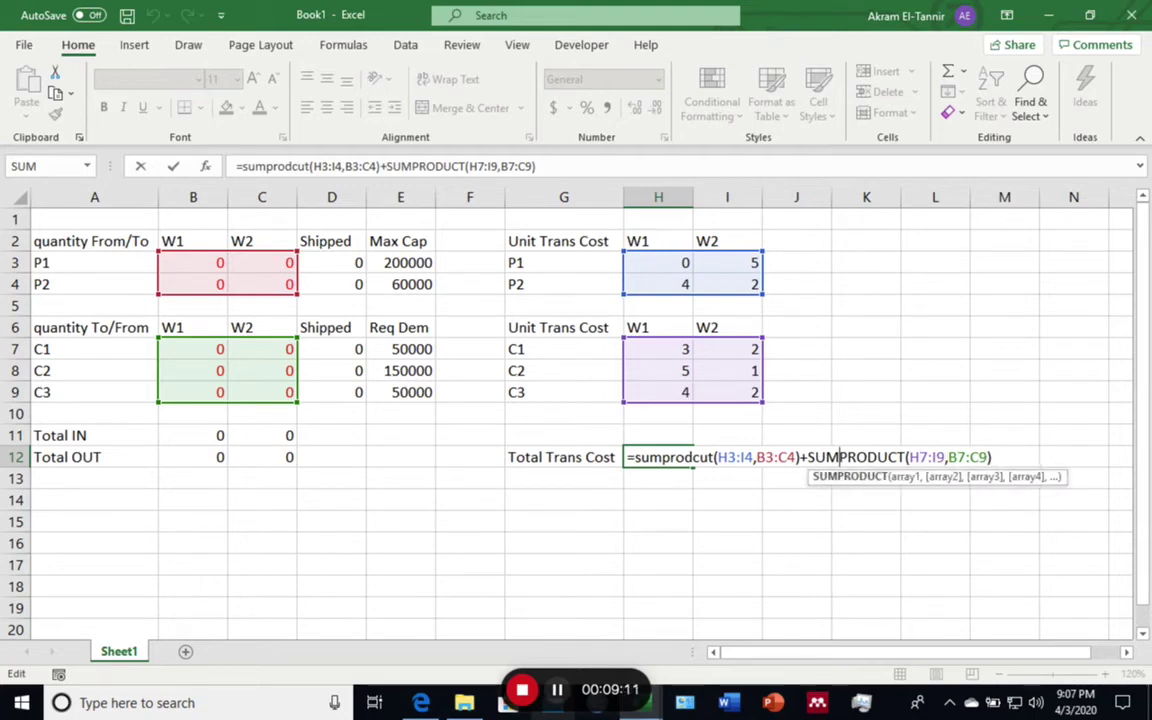
pyautogui.press('Left')
pyautogui.press('Left')
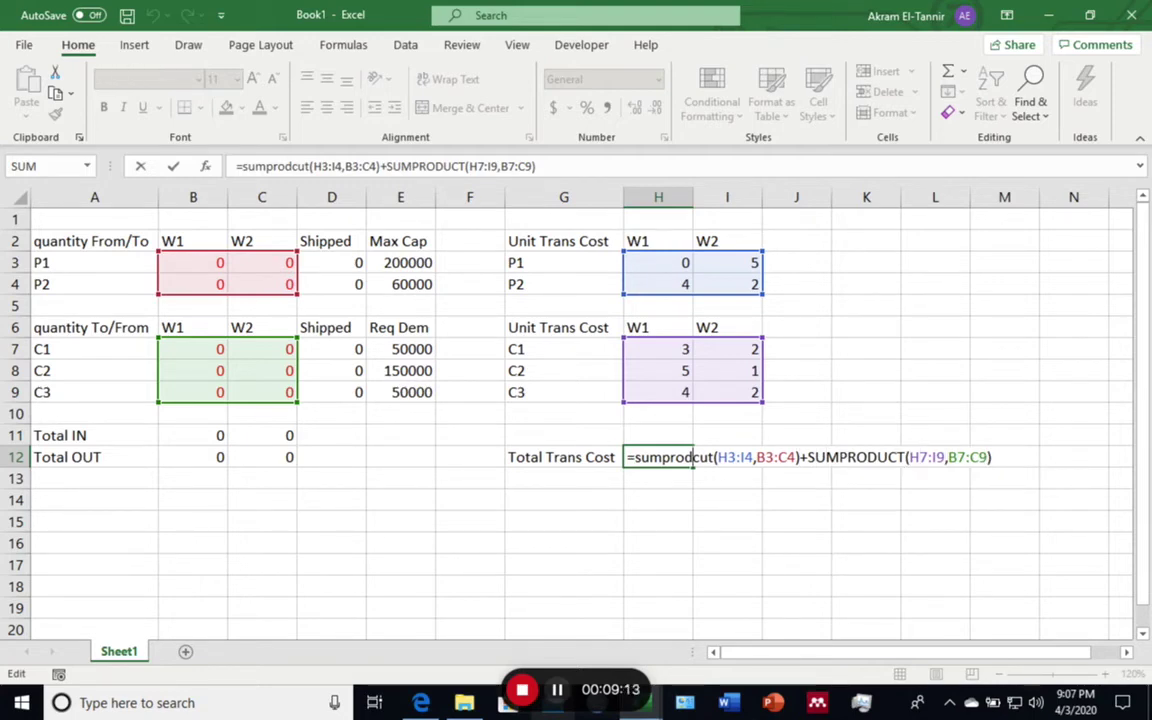
pyautogui.press('BackSpace')
pyautogui.press('Right')
pyautogui.write('c')
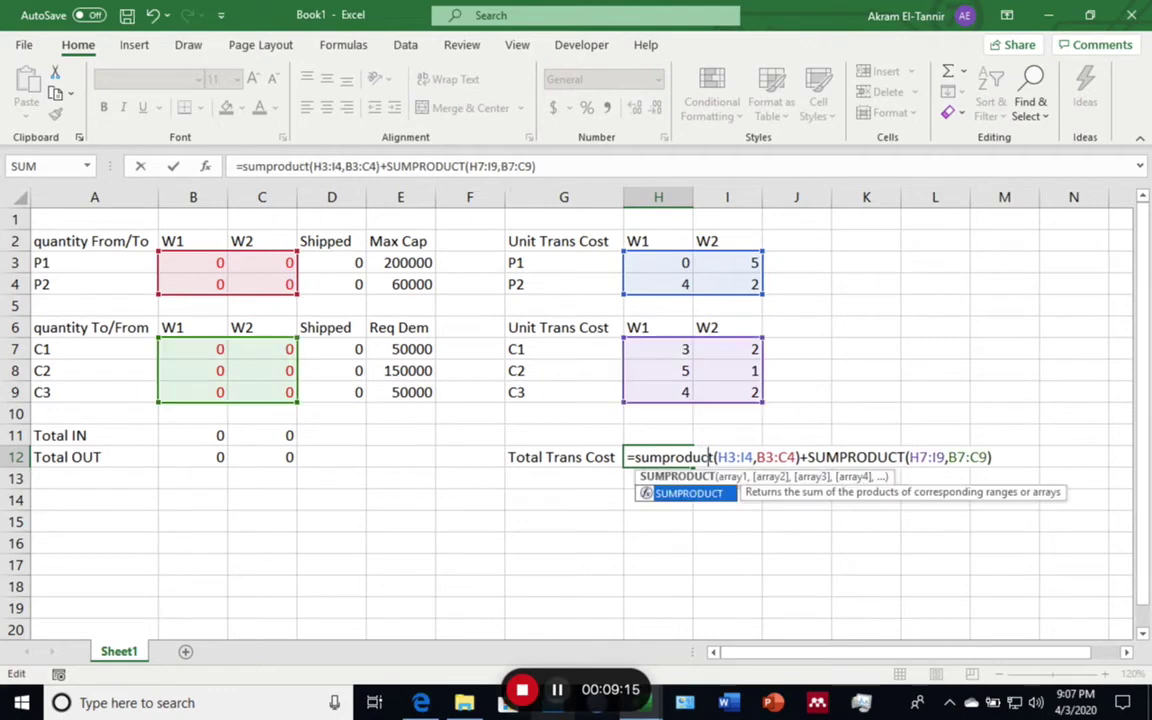
pyautogui.press('Return')
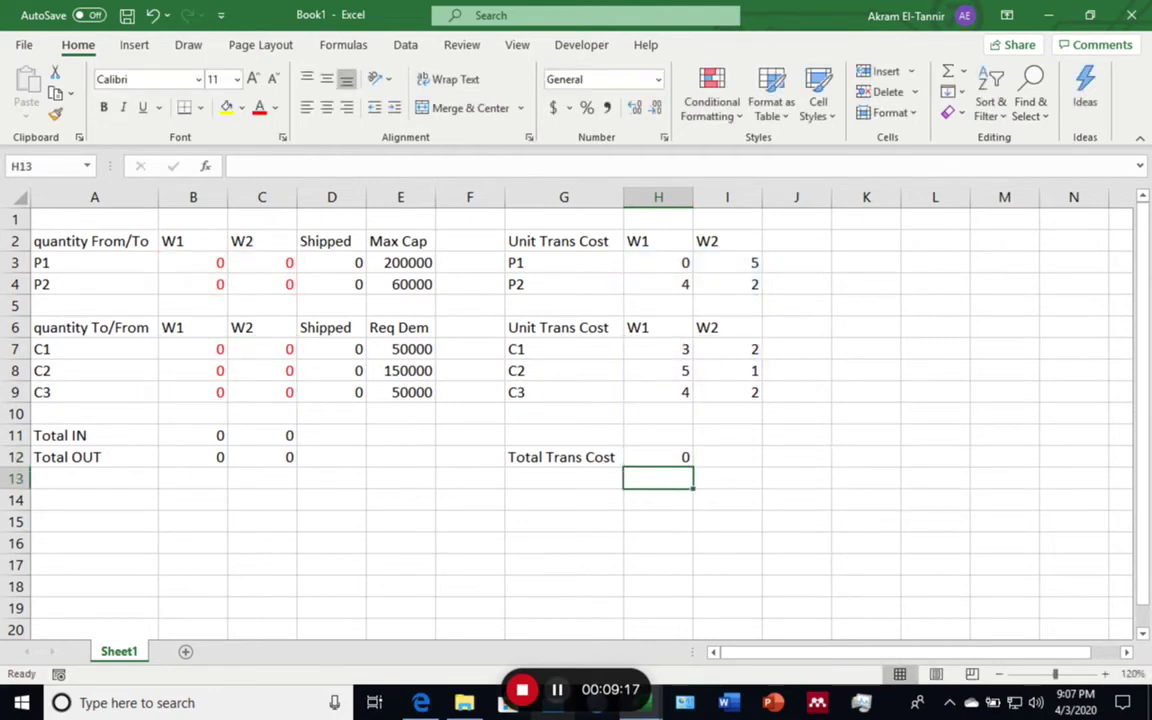
# Fill the total transportation cost cell H12 with the standard green colour
pyautogui.click(658, 457)
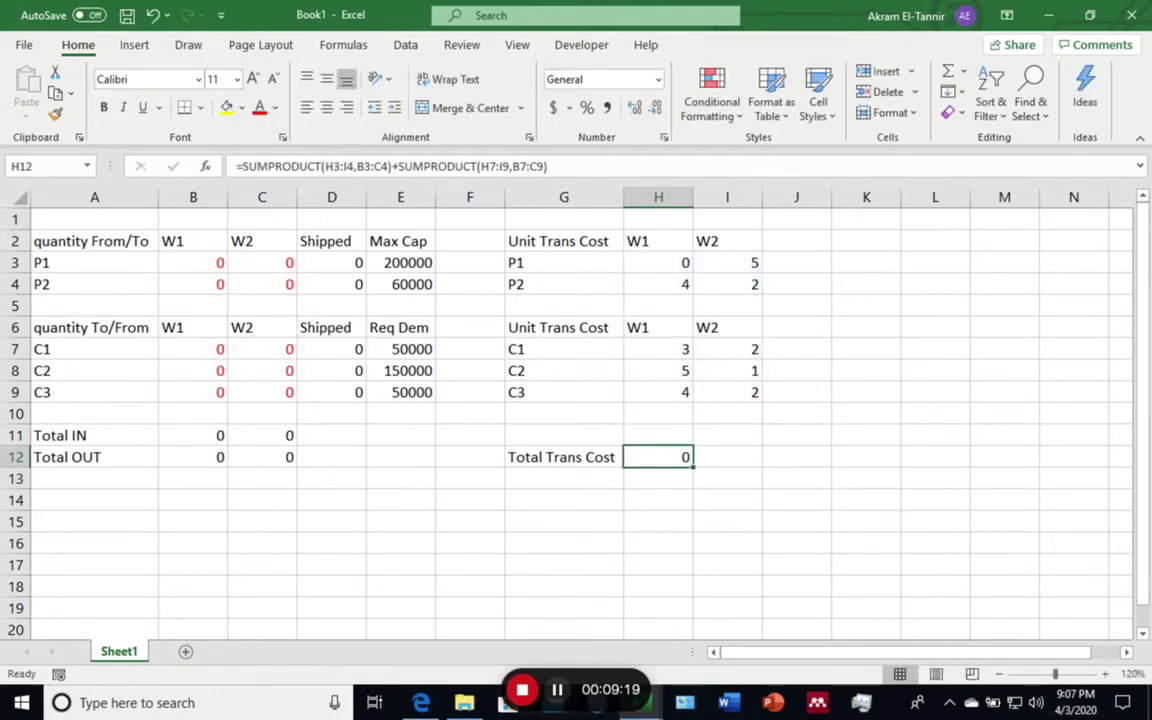
pyautogui.click(243, 107)
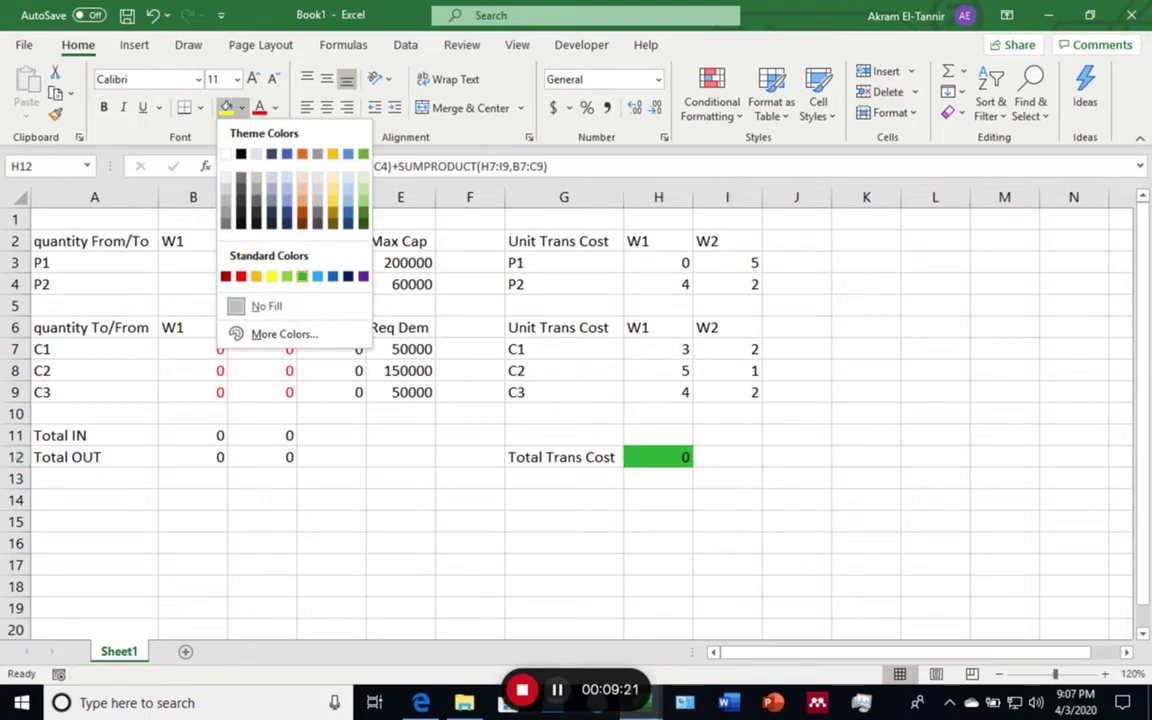
pyautogui.click(302, 276)
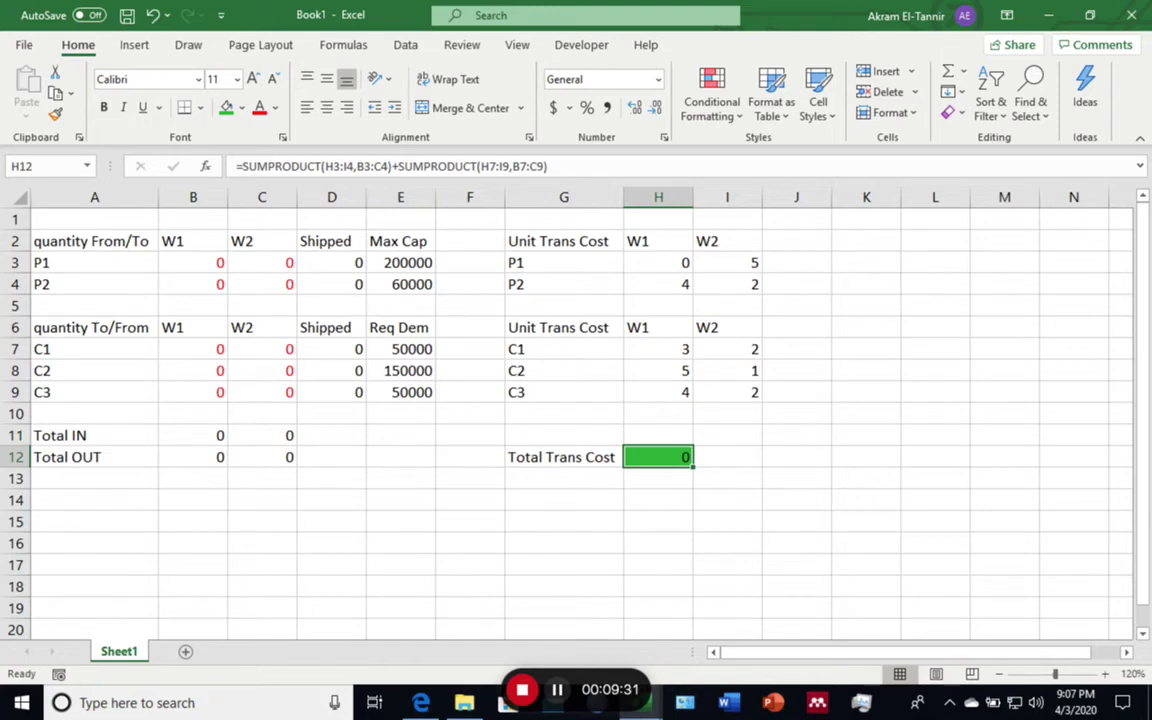
# Examine the list of available Excel add-ins in the program options to check whether the Solver Add-in is enabled
pyautogui.click(405, 44)
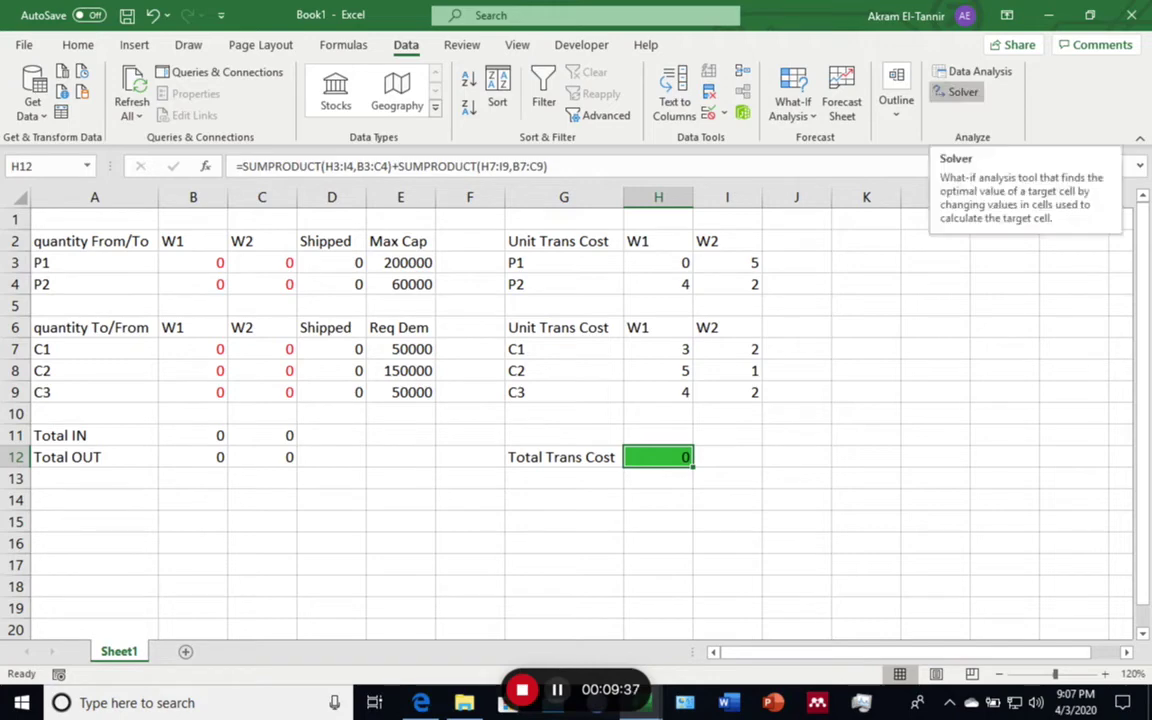
pyautogui.click(957, 92)
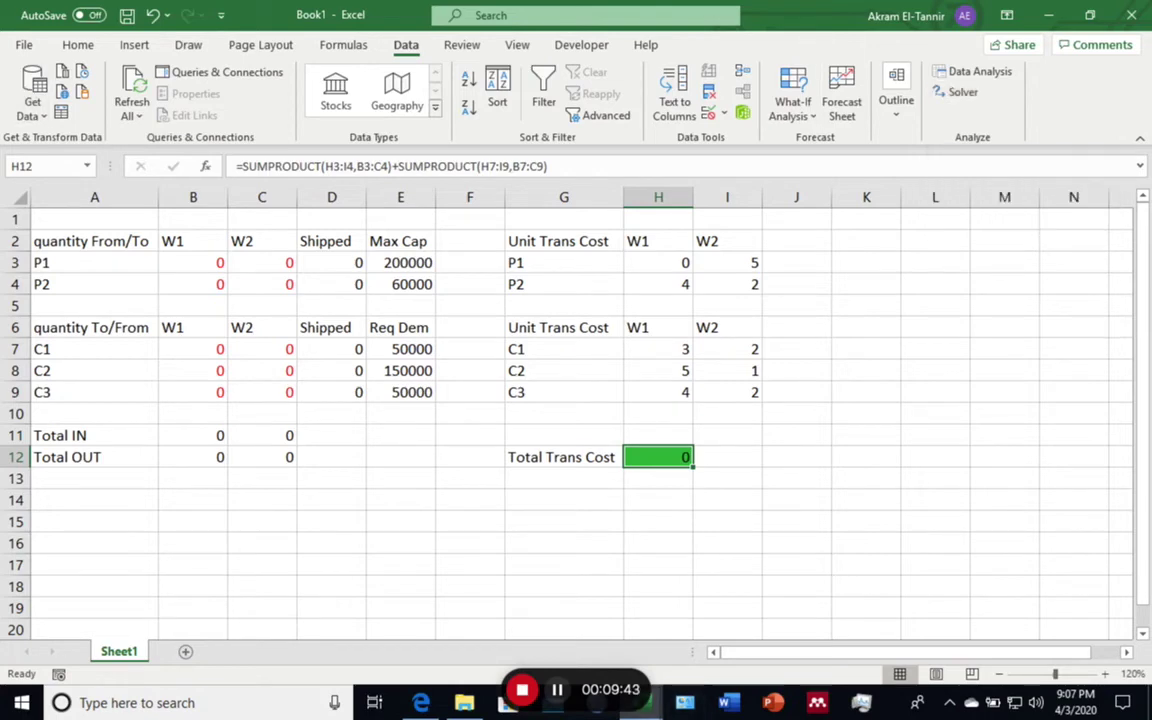
pyautogui.hotkey('alt', 'f')
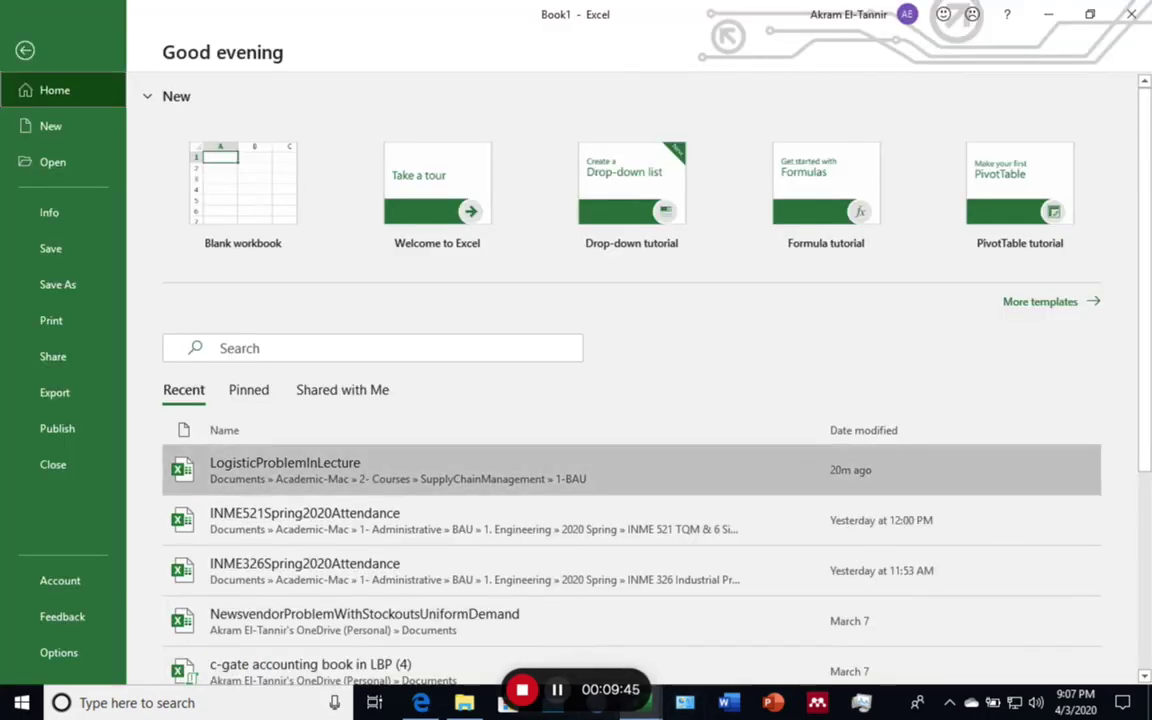
pyautogui.press('Escape')
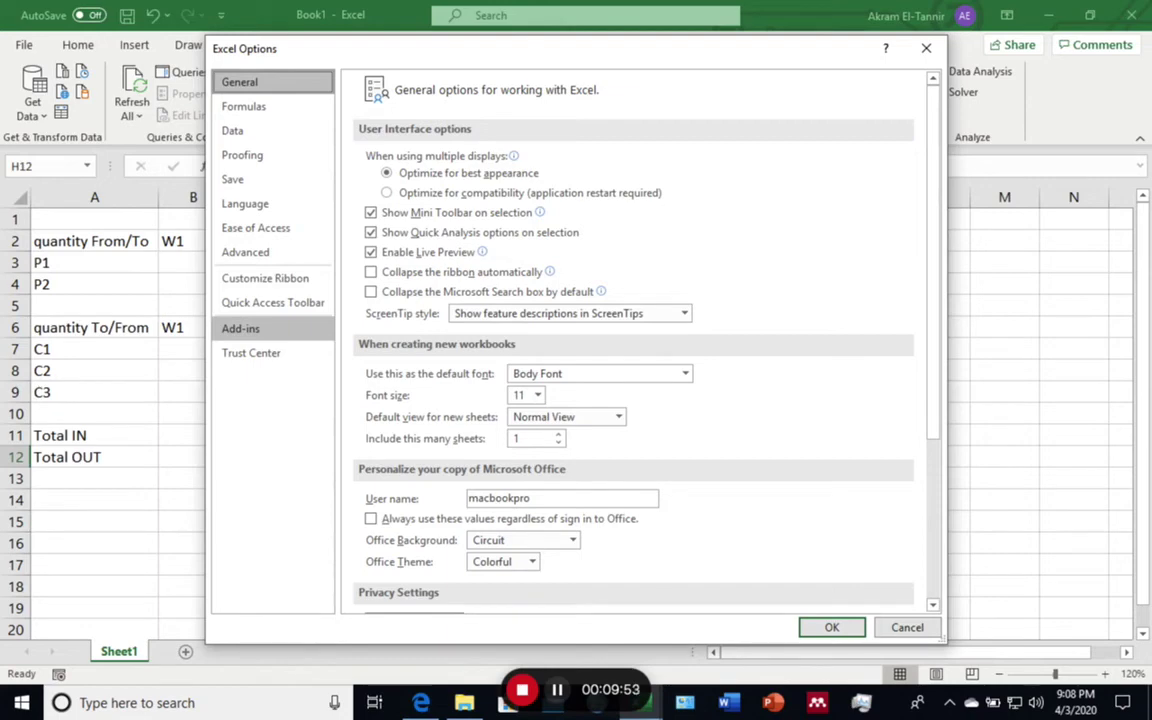
pyautogui.click(240, 328)
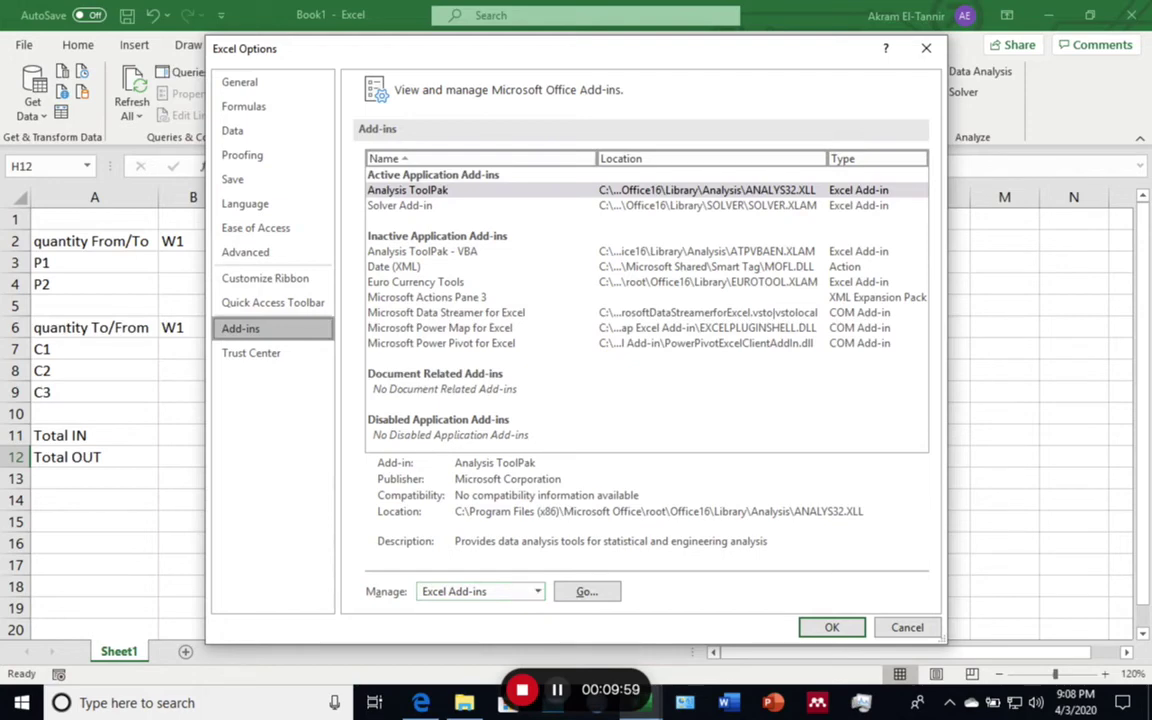
pyautogui.click(586, 591)
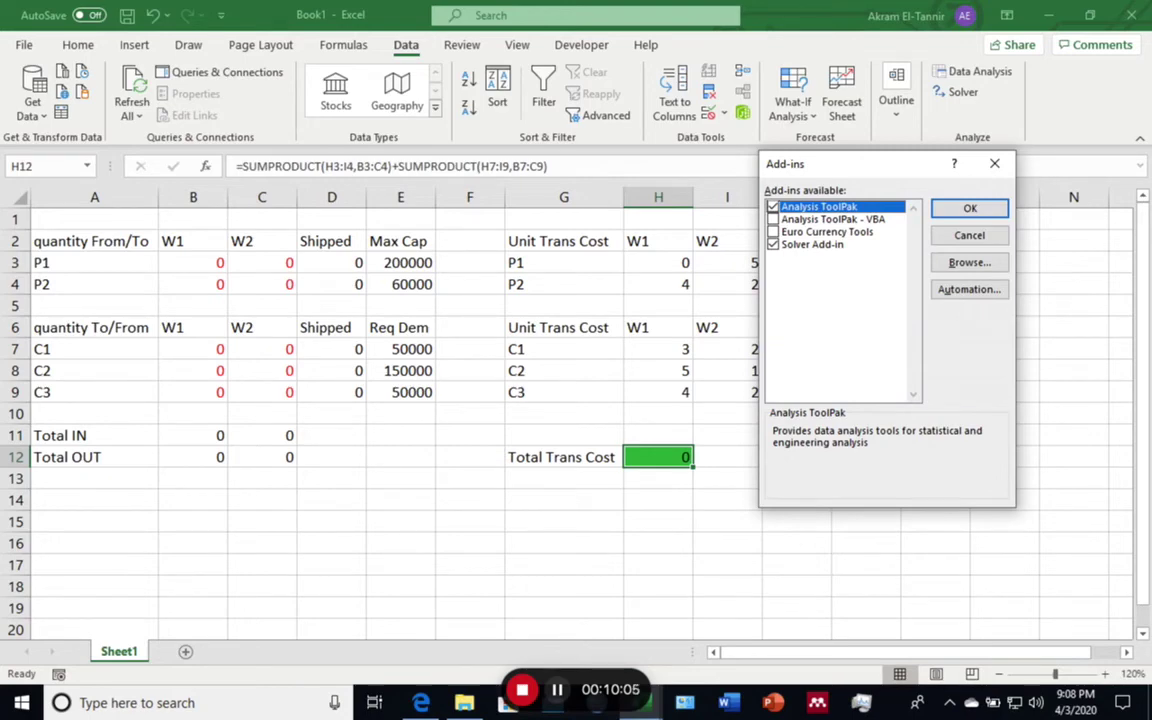
pyautogui.press('Return')
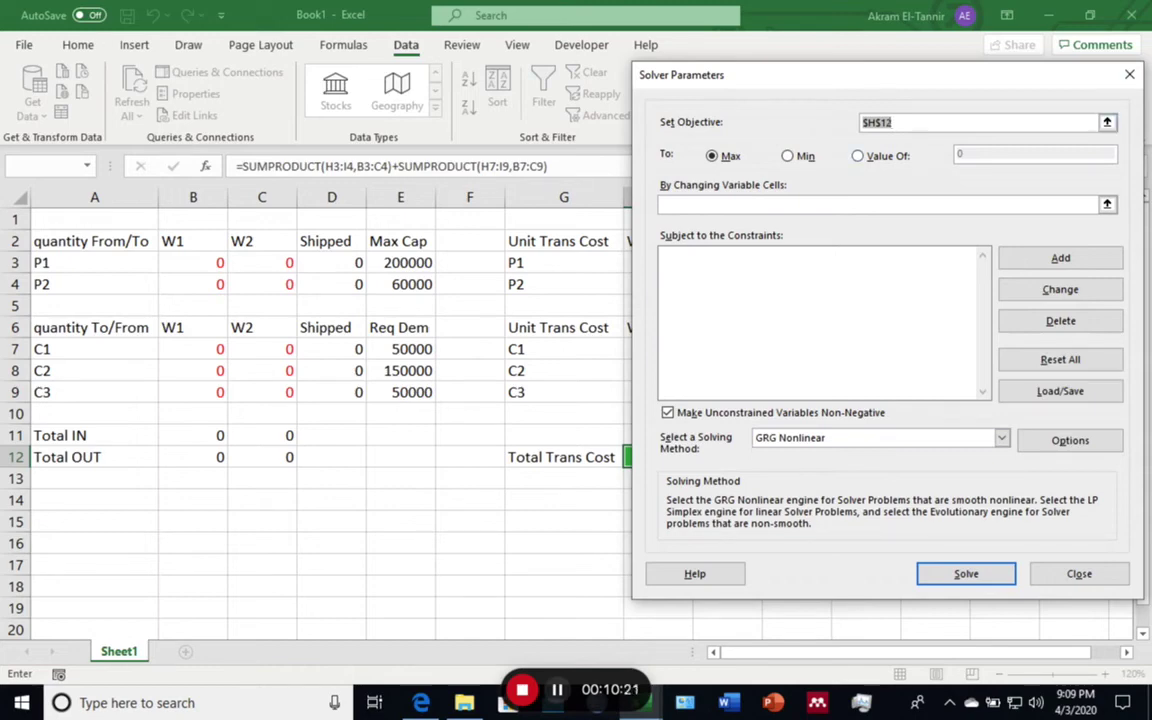
# Set the total transportation cost cell H12 as the Solver objective, moving the dialog so it does not cover the cell
pyautogui.moveTo(871, 75); pyautogui.dragTo(850, 55)
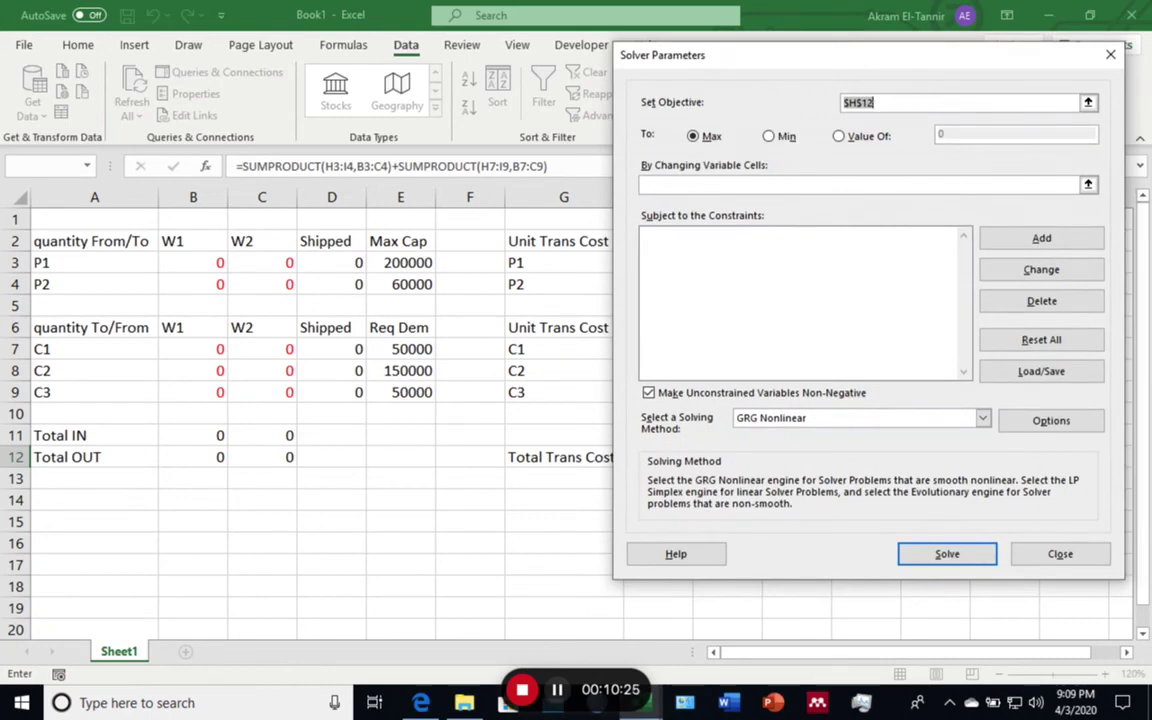
pyautogui.moveTo(804, 67); pyautogui.dragTo(290, 72)
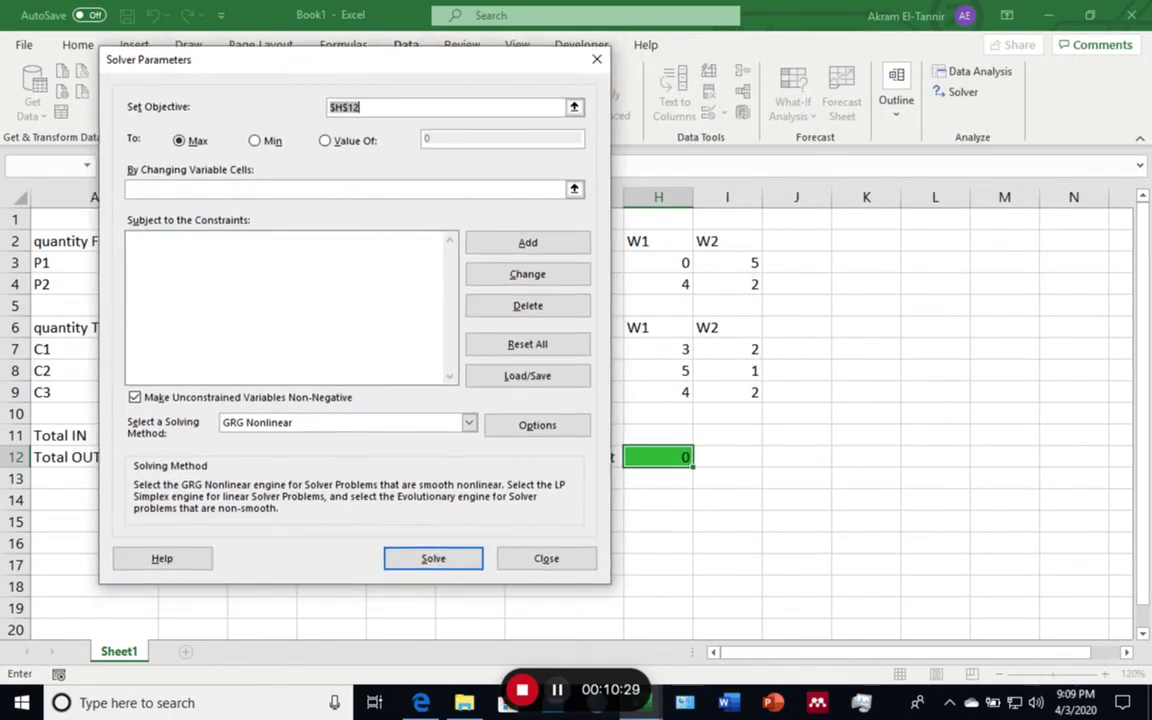
pyautogui.click(658, 457)
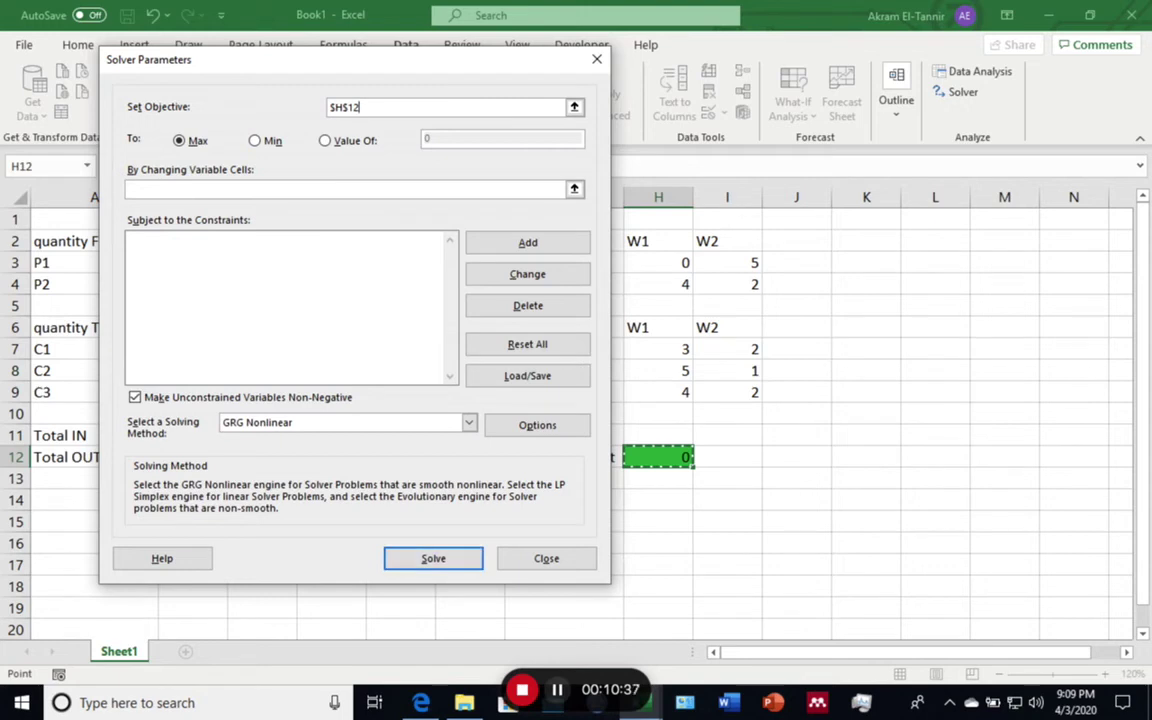
# Set the Solver's changing variable cells to the shipment quantities B3:C4 and B7:C9
pyautogui.click(575, 189)
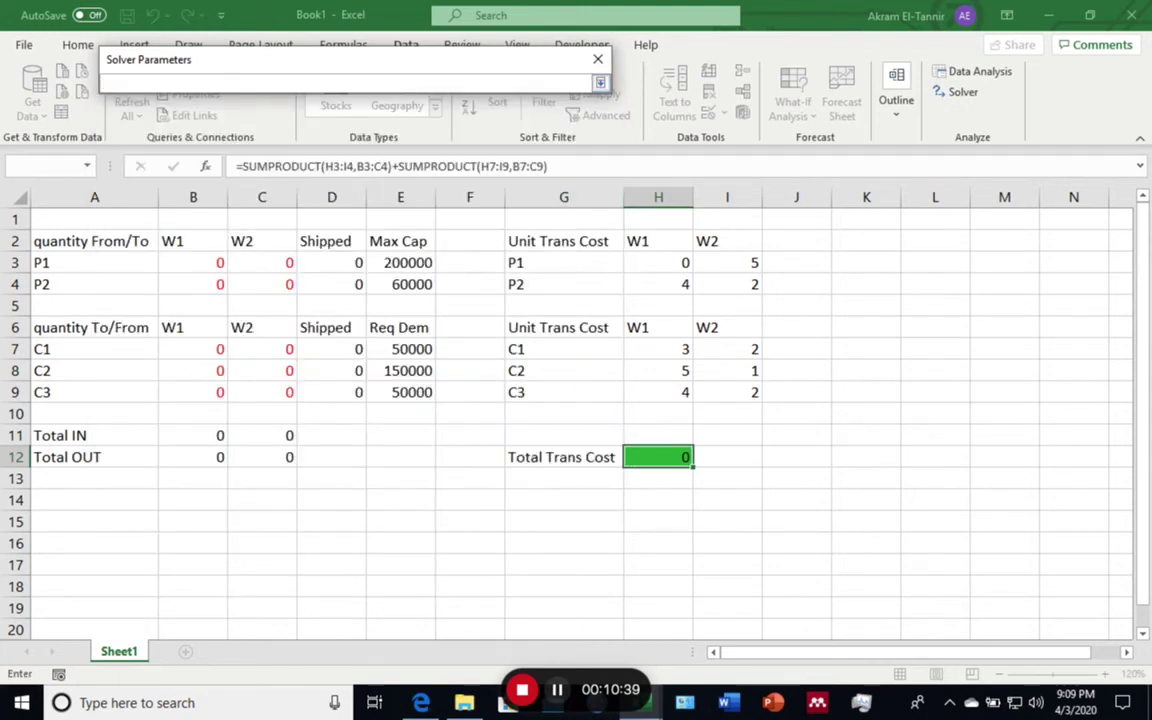
pyautogui.moveTo(185, 262); pyautogui.dragTo(285, 286)
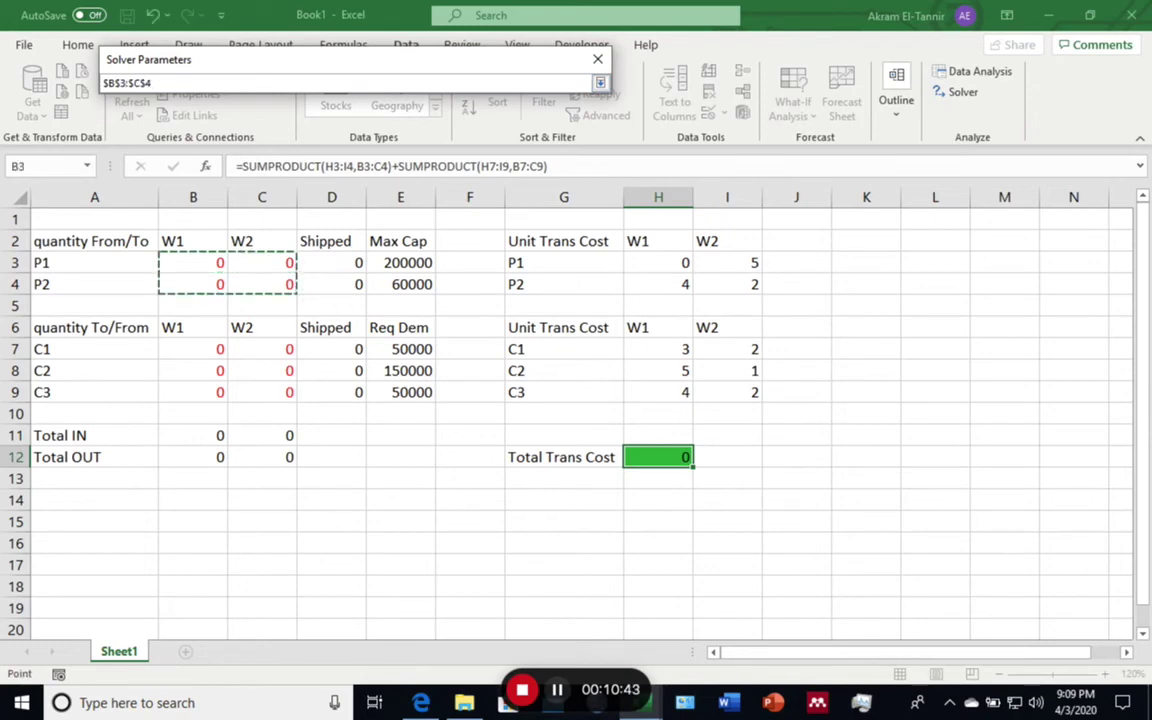
pyautogui.write(',')
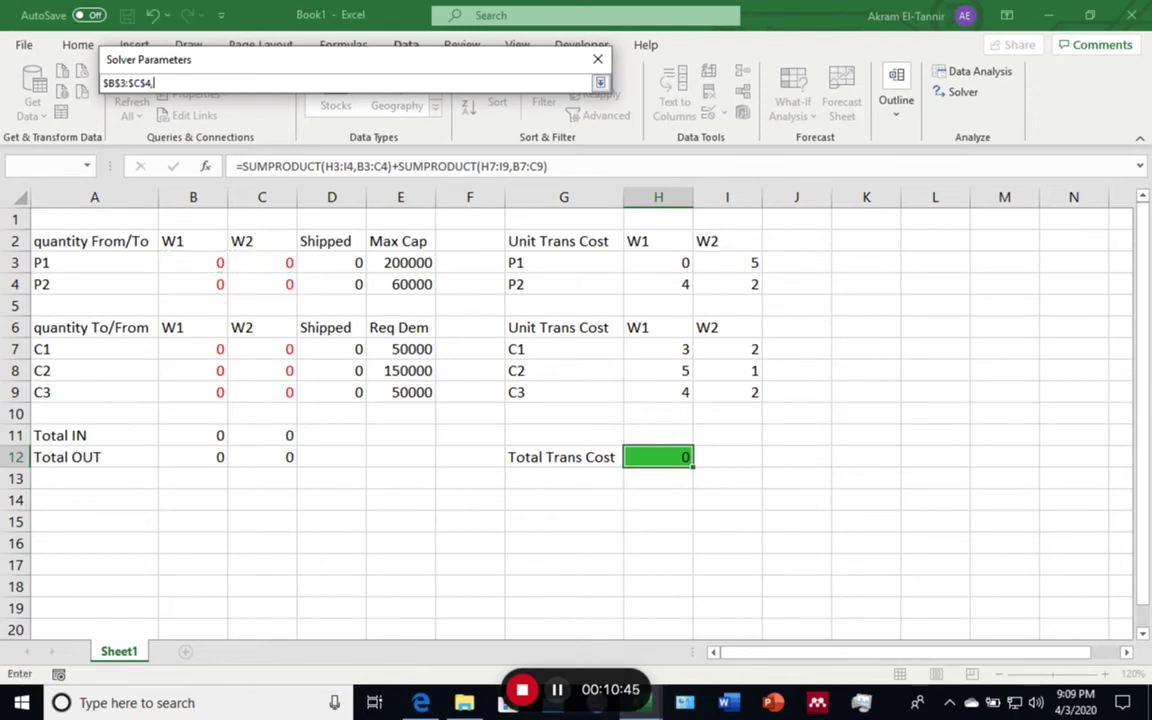
pyautogui.moveTo(200, 349); pyautogui.dragTo(280, 390)
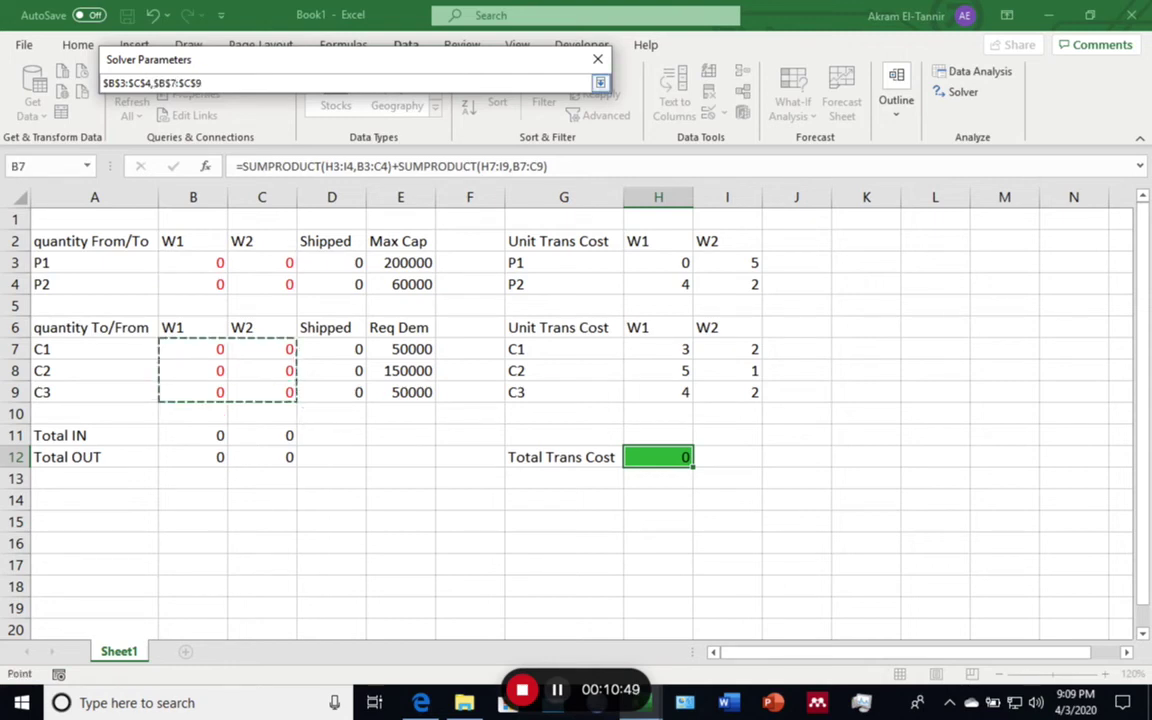
pyautogui.press('Return')
# Add a Solver constraint that the plant shipments D3:D4 are <= the maximum capacities E3:E4
pyautogui.click(527, 242)
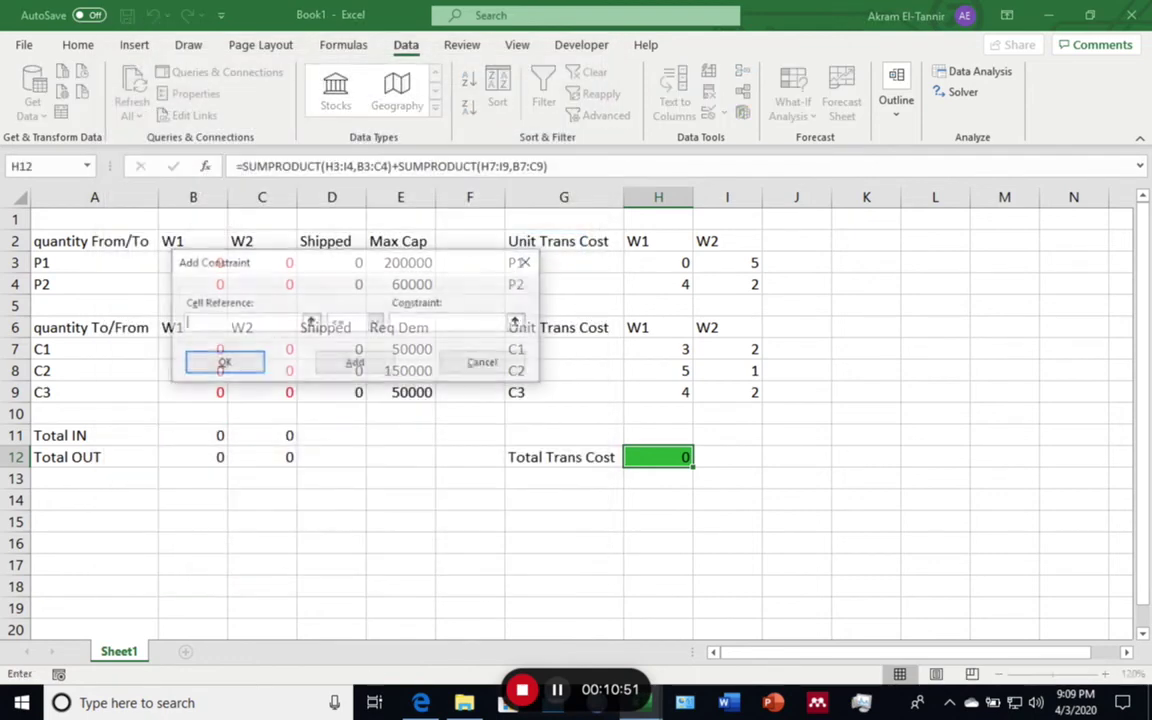
pyautogui.moveTo(376, 268); pyautogui.dragTo(853, 73)
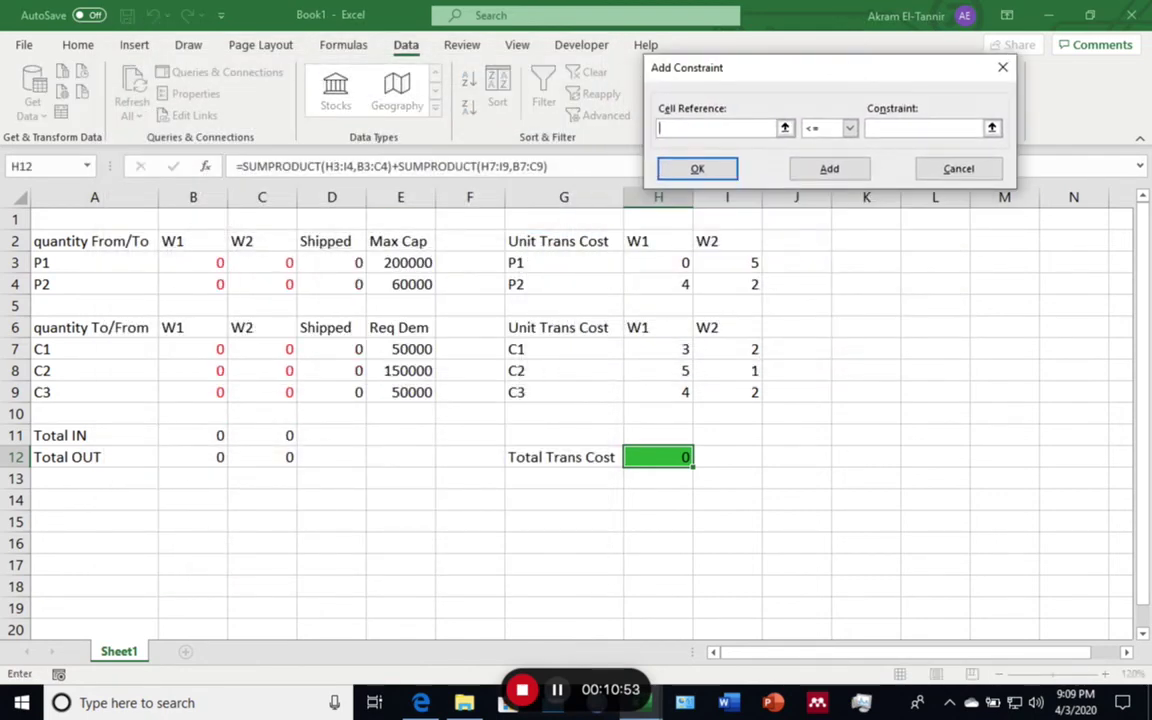
pyautogui.moveTo(330, 262); pyautogui.dragTo(338, 284)
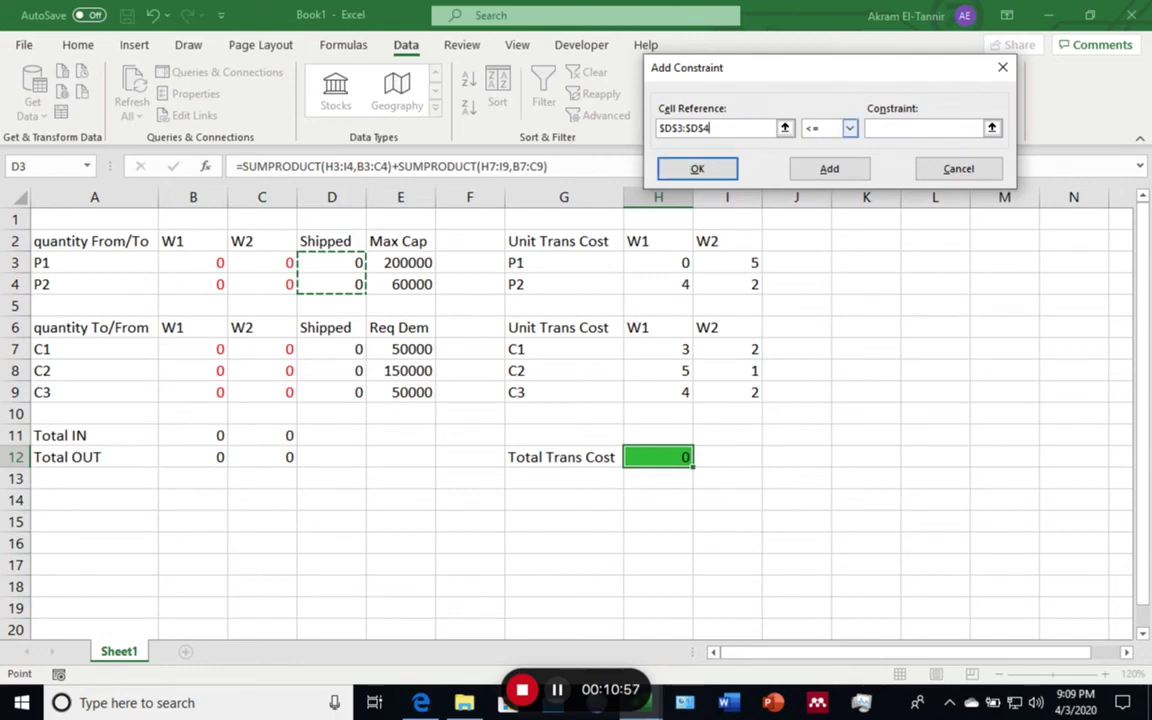
pyautogui.click(849, 128)
pyautogui.click(815, 145)
pyautogui.click(923, 128)
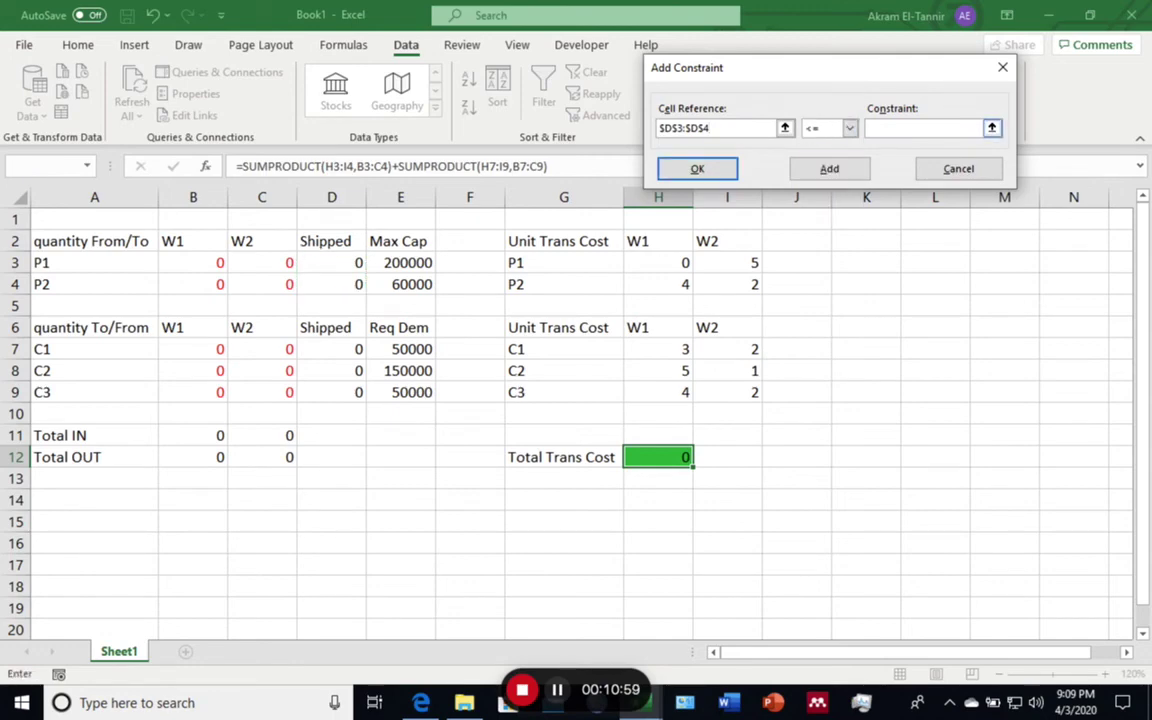
pyautogui.moveTo(400, 262); pyautogui.dragTo(400, 284)
pyautogui.click(829, 168)
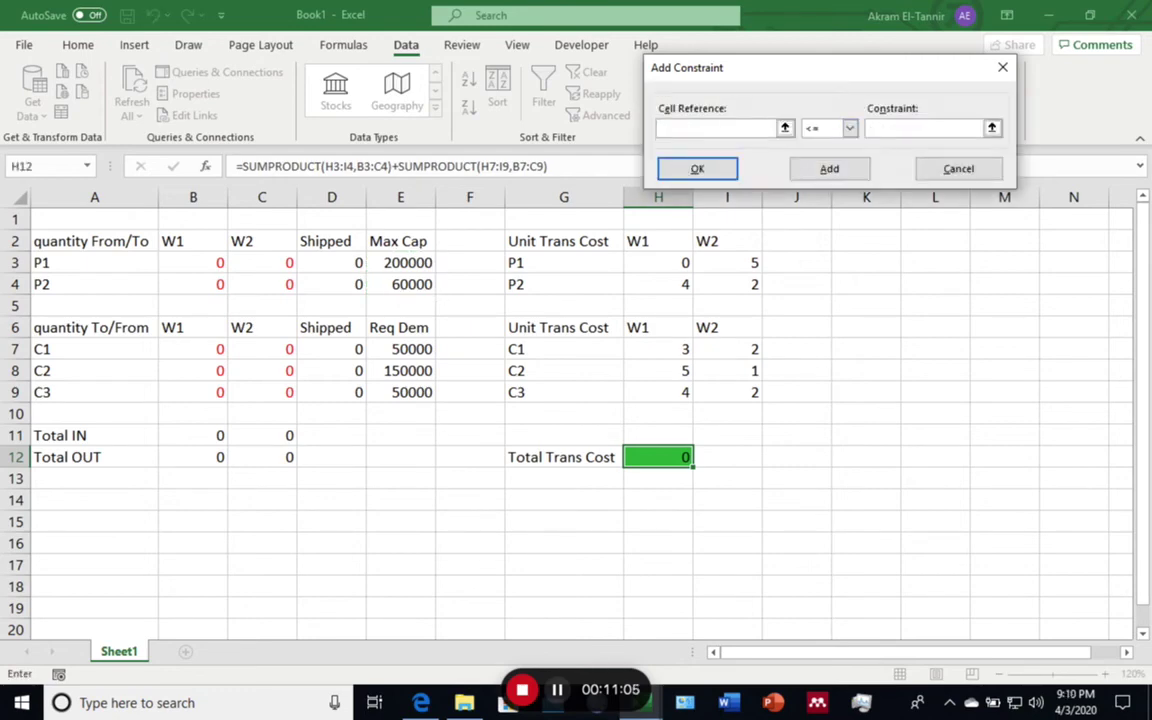
# Add a Solver constraint that the customer shipments D7:D9 = the required demands E7:E9
pyautogui.moveTo(331, 349); pyautogui.dragTo(340, 392)
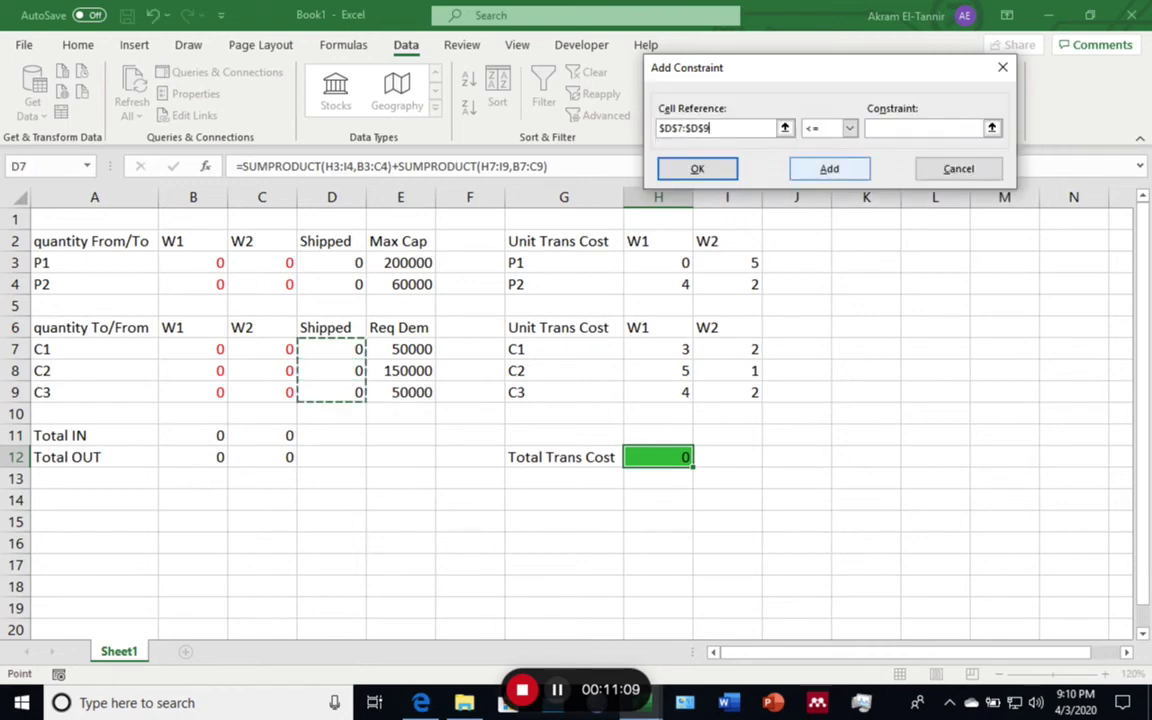
pyautogui.click(849, 128)
pyautogui.click(822, 155)
pyautogui.click(940, 128)
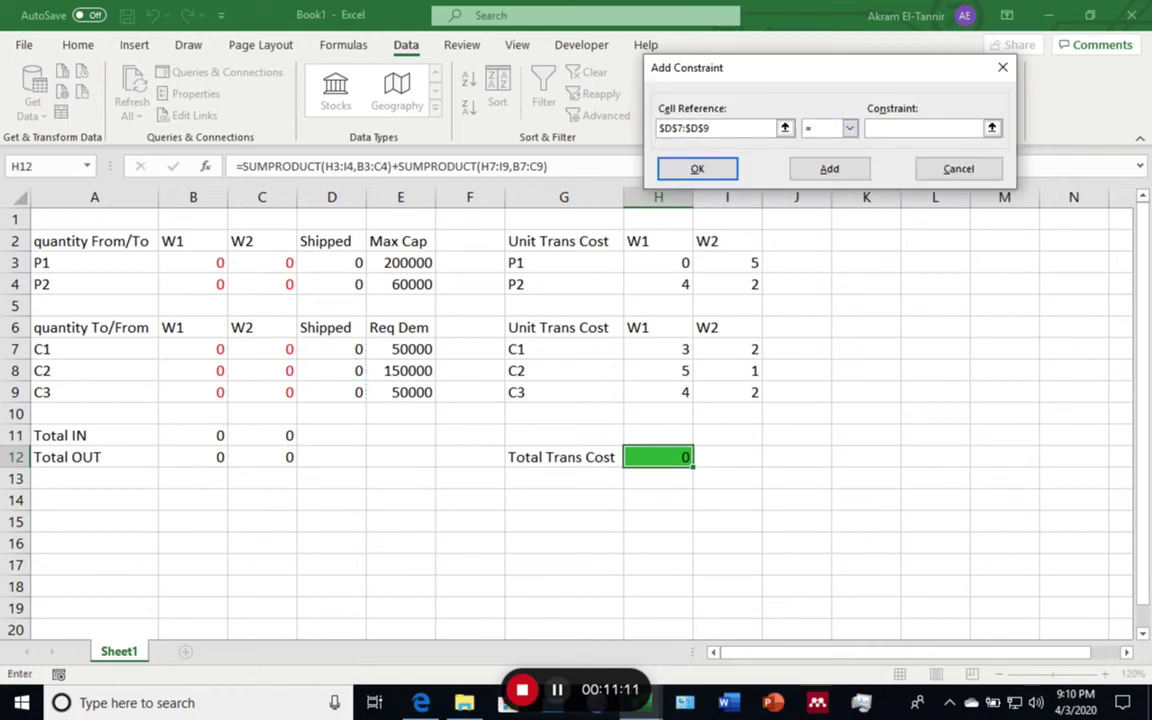
pyautogui.click(400, 349)
pyautogui.moveTo(400, 349); pyautogui.dragTo(405, 392)
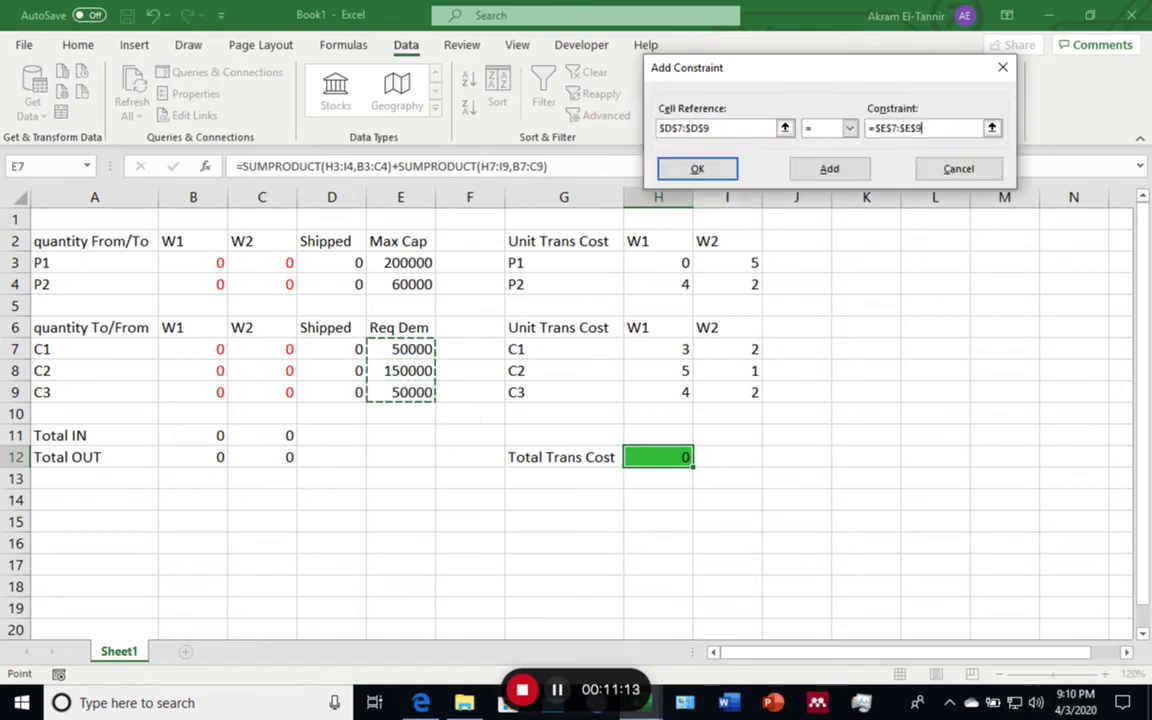
pyautogui.click(830, 169)
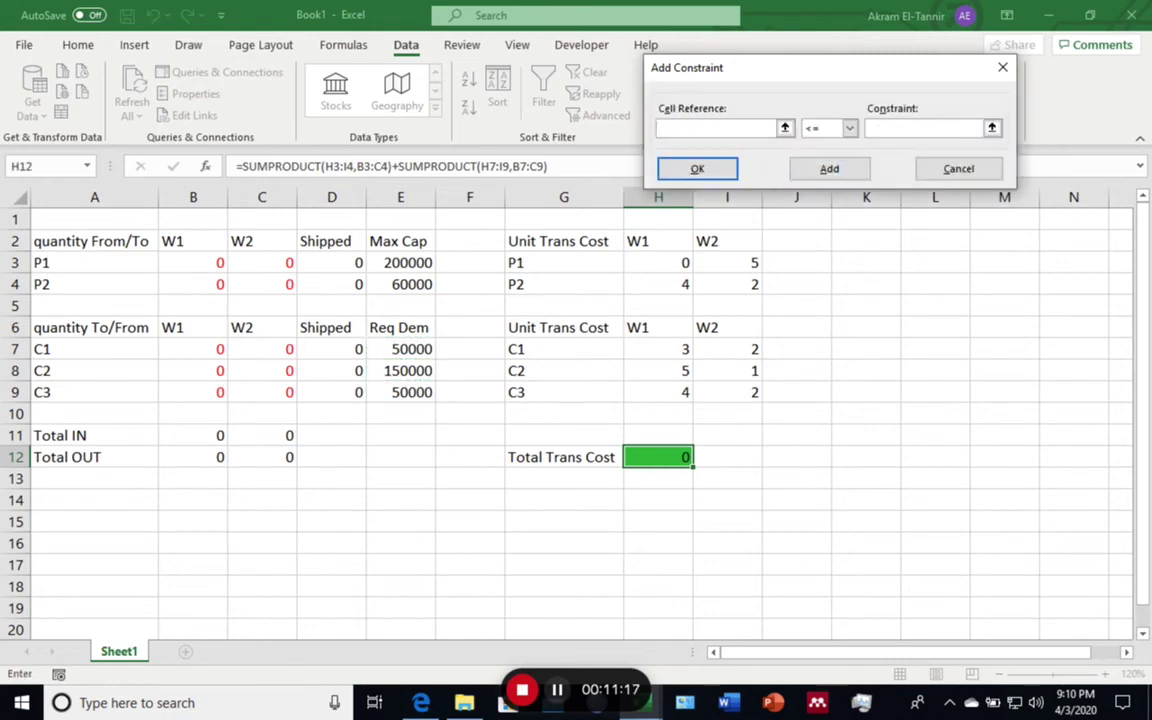
pyautogui.moveTo(200, 435); pyautogui.dragTo(268, 436)
pyautogui.click(849, 128)
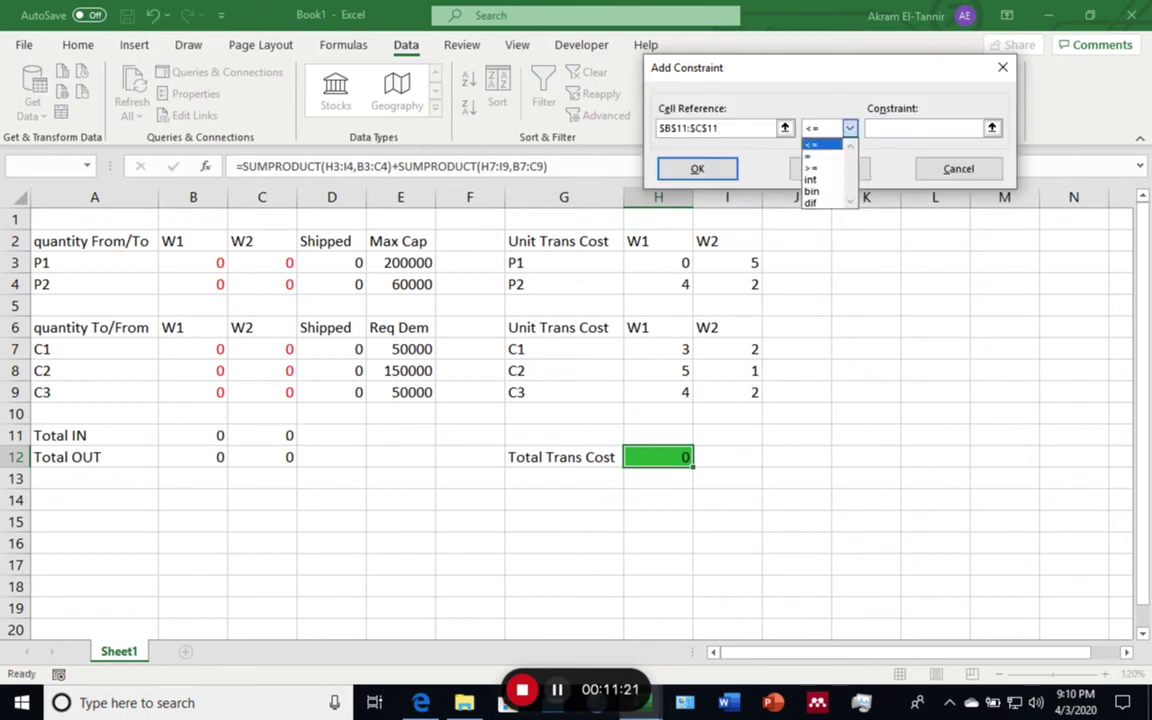
pyautogui.click(815, 156)
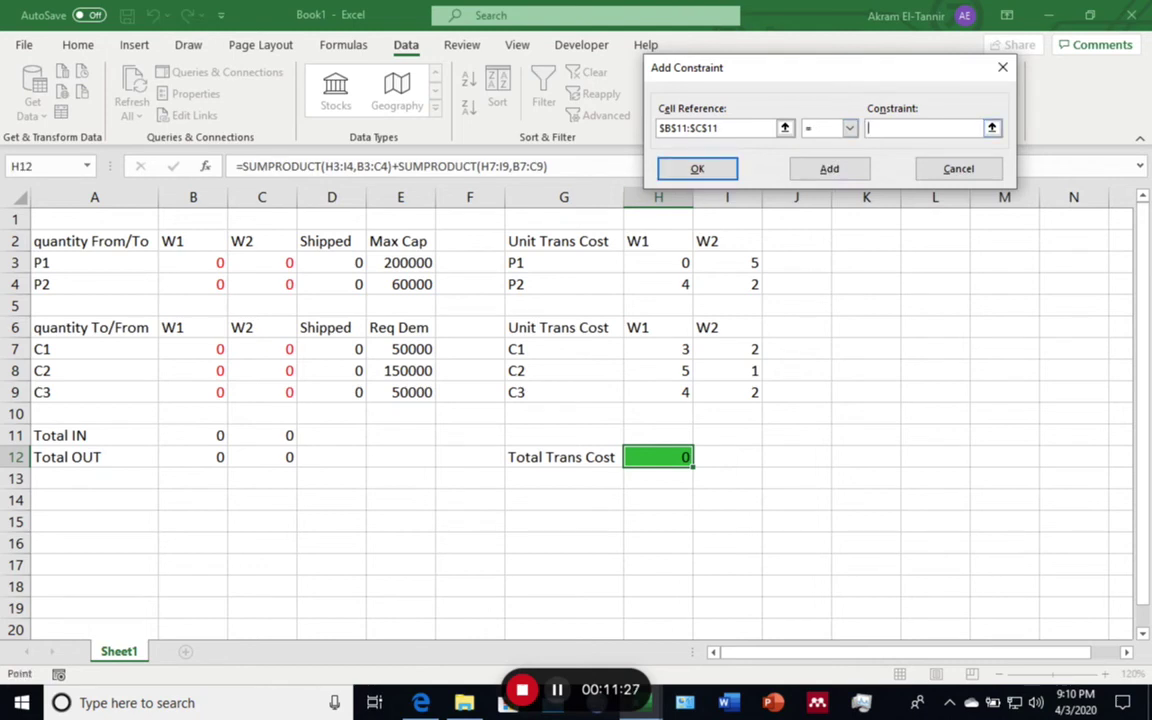
pyautogui.click(992, 127)
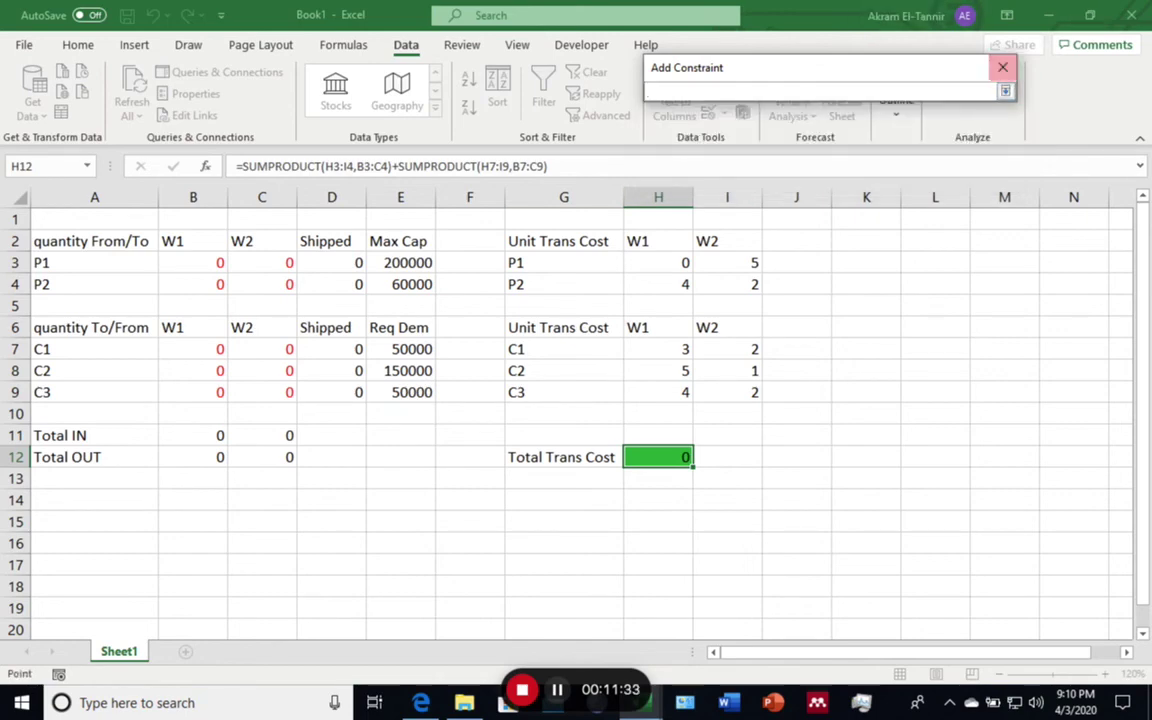
pyautogui.click(1002, 67)
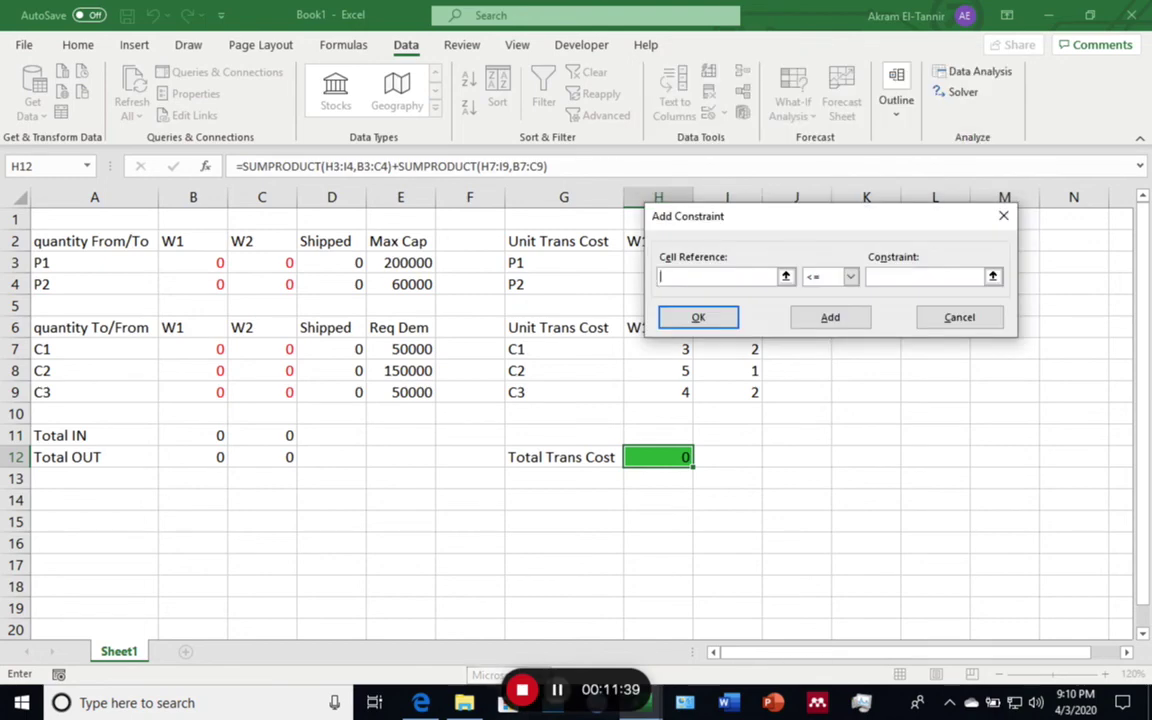
# Add a Solver constraint that the warehouse Total IN cells B11:C11 = the Total OUT cells B12:C12
pyautogui.moveTo(185, 436); pyautogui.dragTo(280, 438)
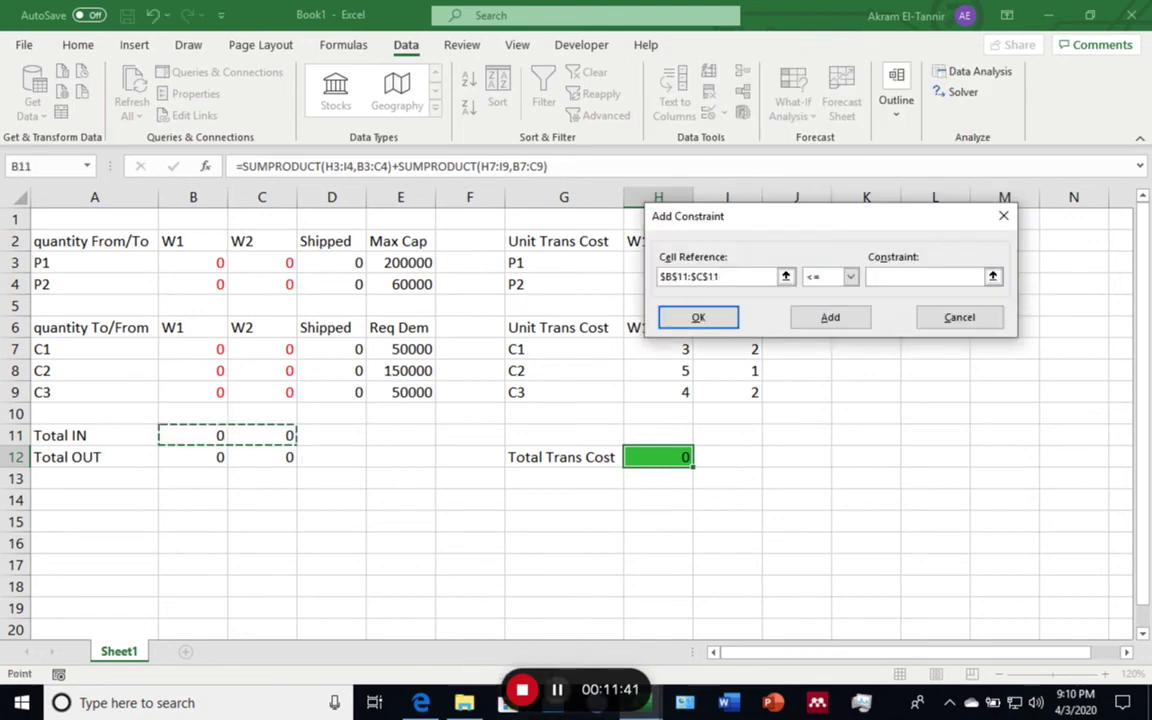
pyautogui.click(850, 276)
pyautogui.click(820, 301)
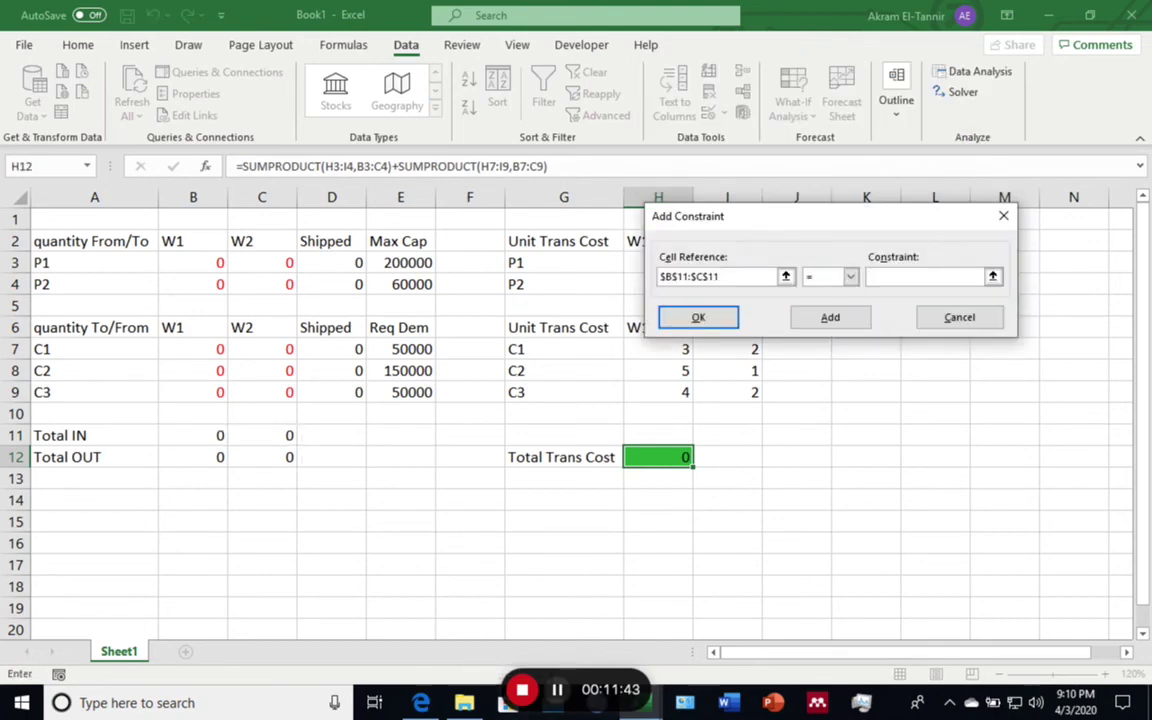
pyautogui.click(262, 457)
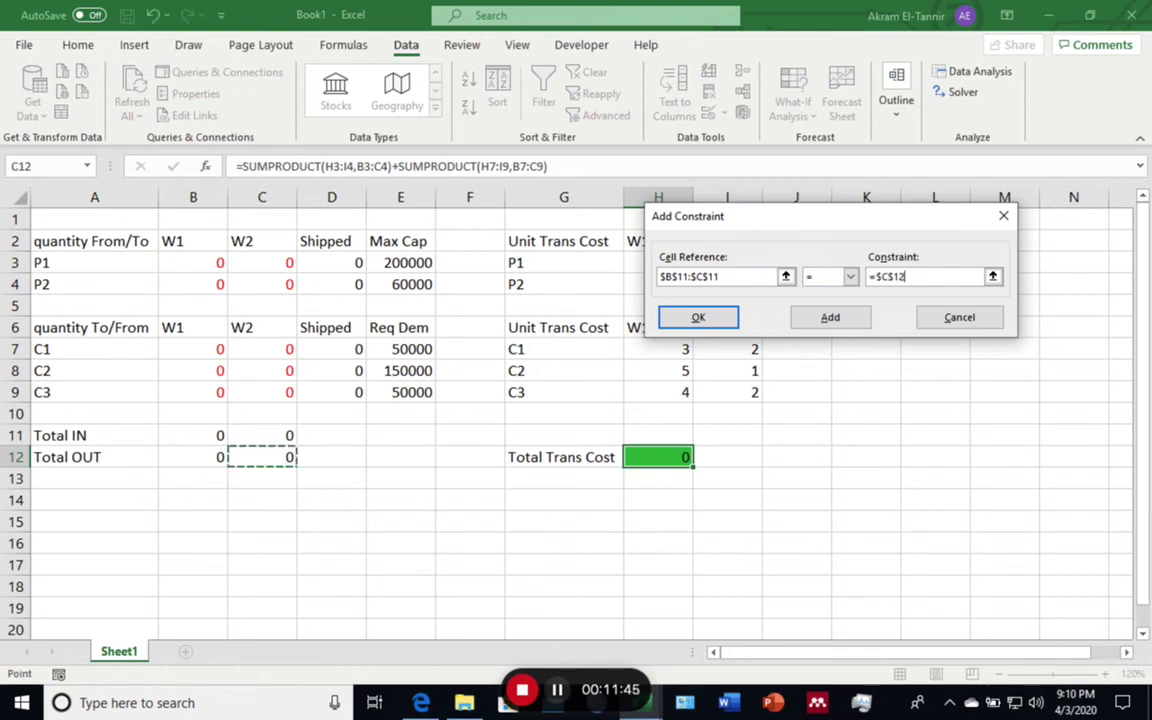
pyautogui.moveTo(193, 457); pyautogui.dragTo(262, 457)
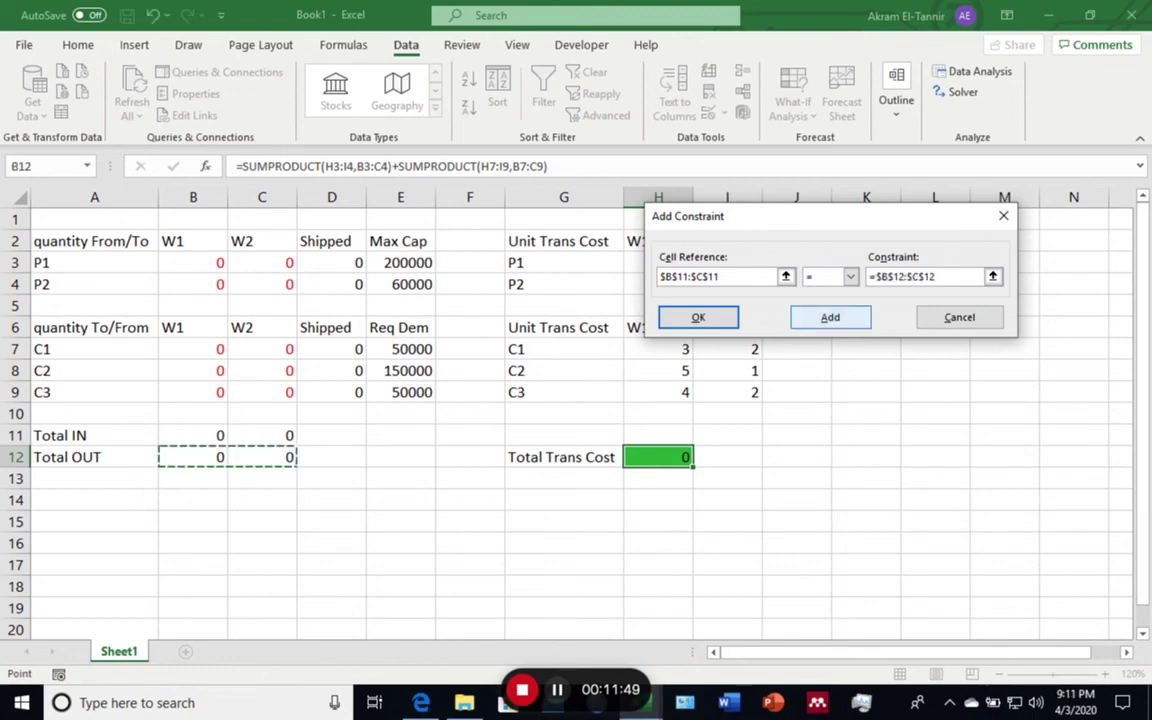
pyautogui.click(830, 317)
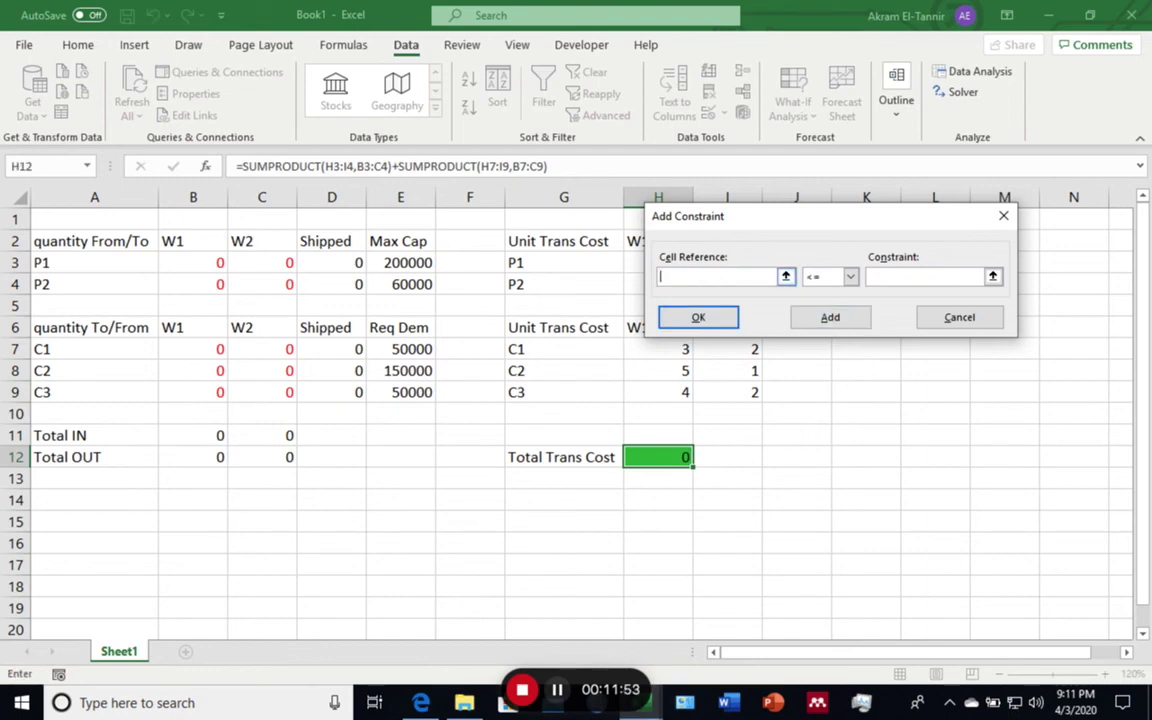
# Add a Solver constraint that the plant-to-warehouse shipment quantities B3:C4 are integer
pyautogui.moveTo(205, 264); pyautogui.dragTo(280, 285)
pyautogui.click(851, 277)
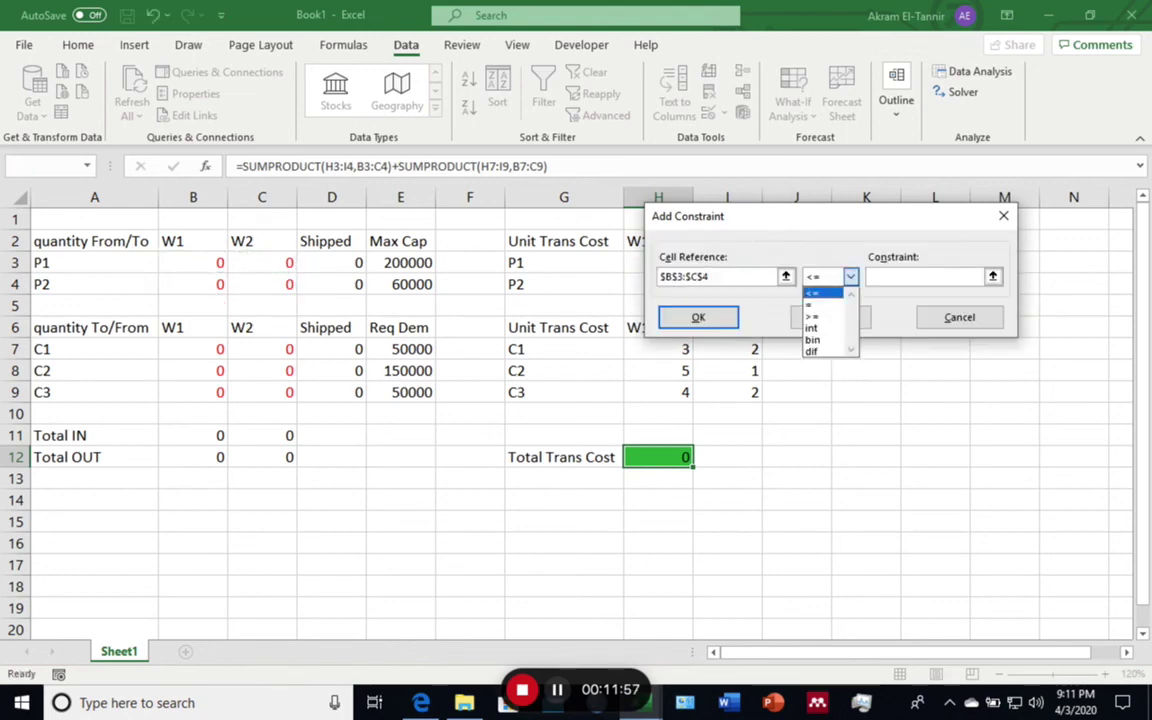
pyautogui.click(812, 328)
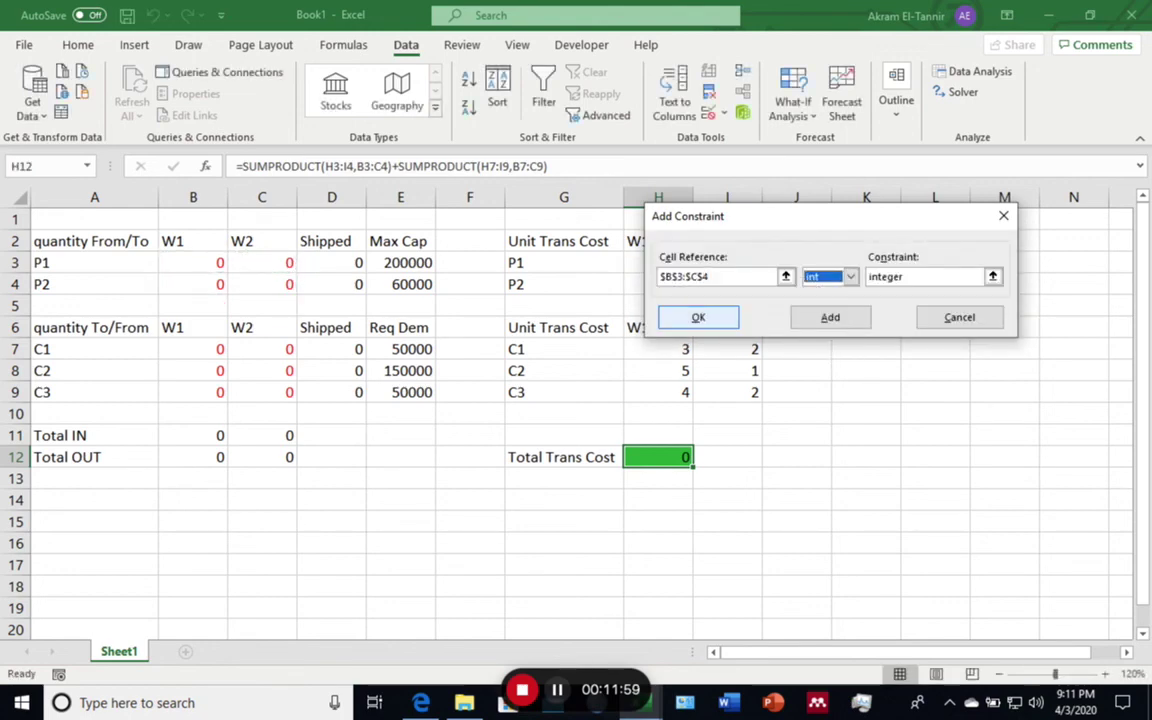
pyautogui.click(830, 317)
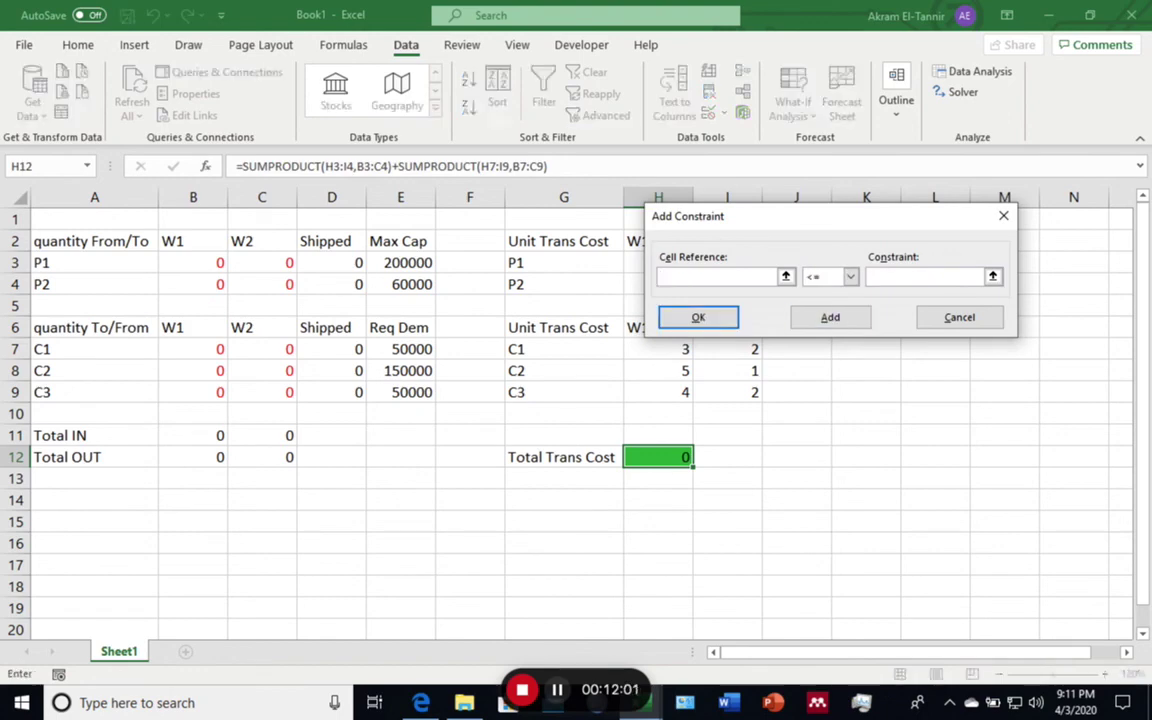
# Add a Solver constraint that the warehouse-to-customer quantities B7:C9 are integer, and return to the Solver parameters
pyautogui.moveTo(205, 350); pyautogui.dragTo(282, 392)
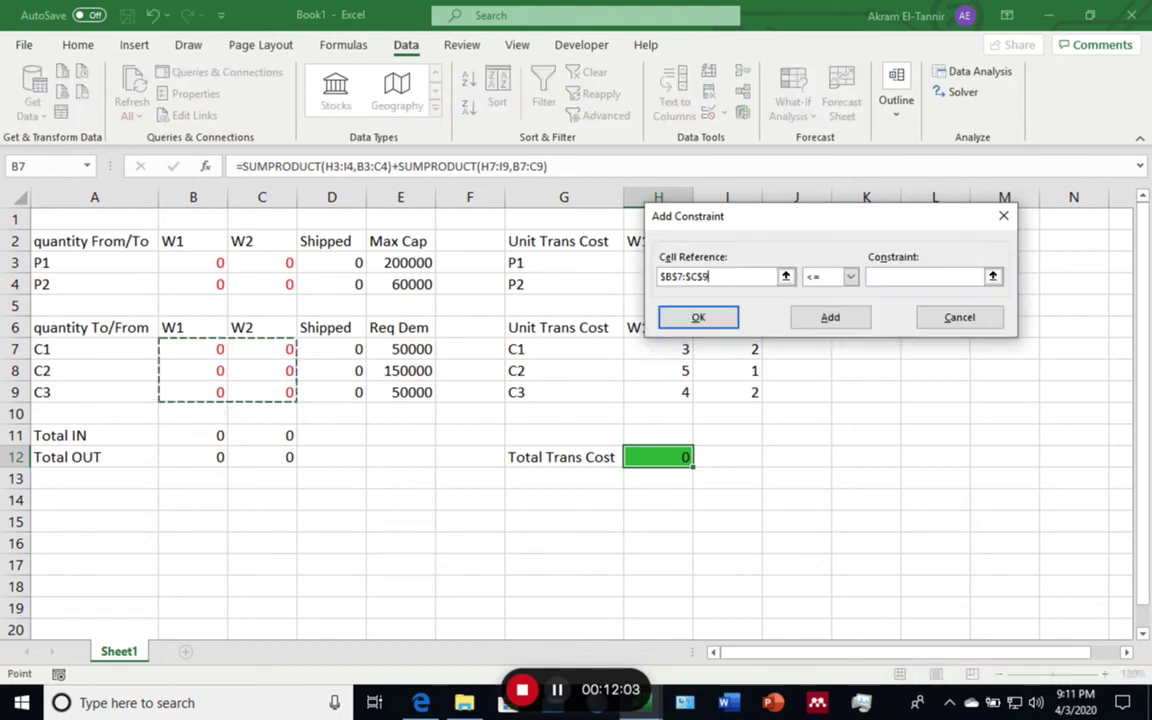
pyautogui.click(850, 276)
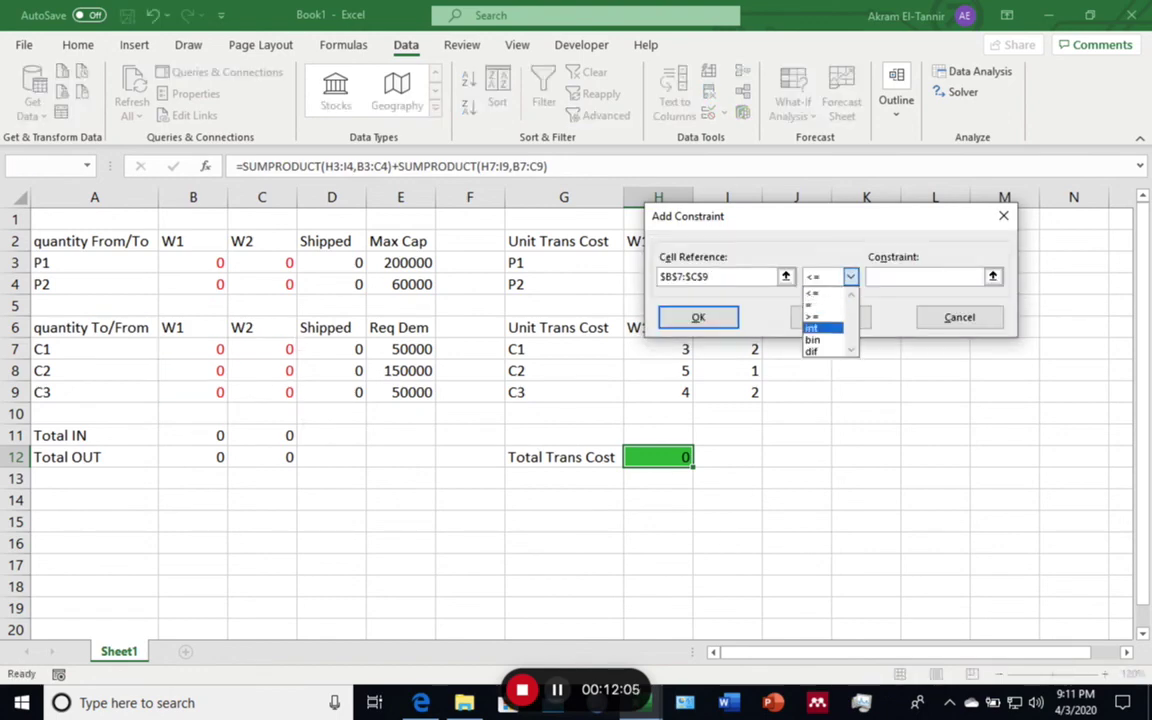
pyautogui.click(812, 328)
pyautogui.click(698, 317)
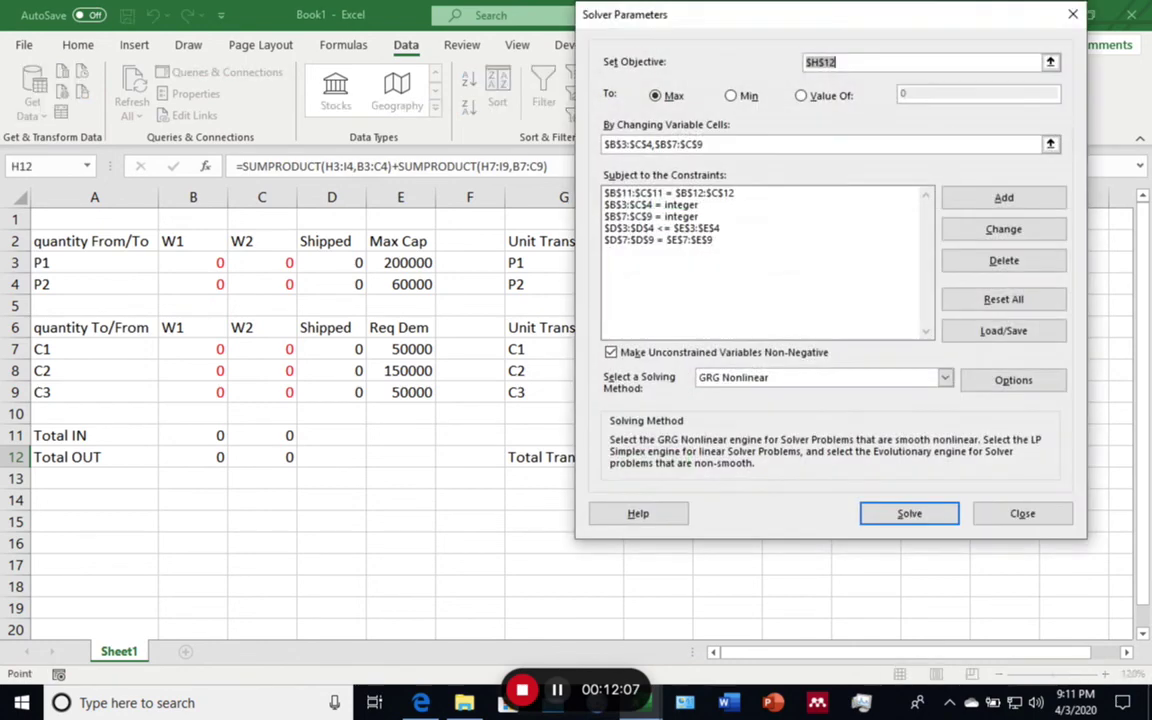
# Choose Simplex LP as the solving method and solve the model
pyautogui.click(944, 378)
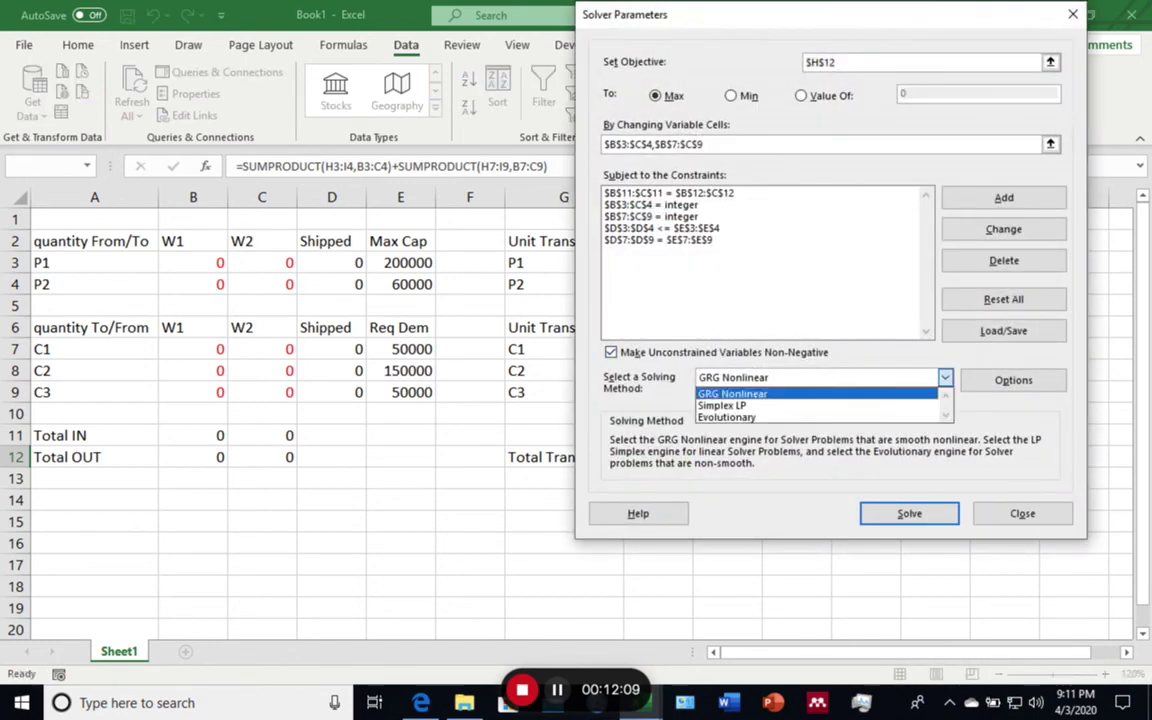
pyautogui.click(722, 405)
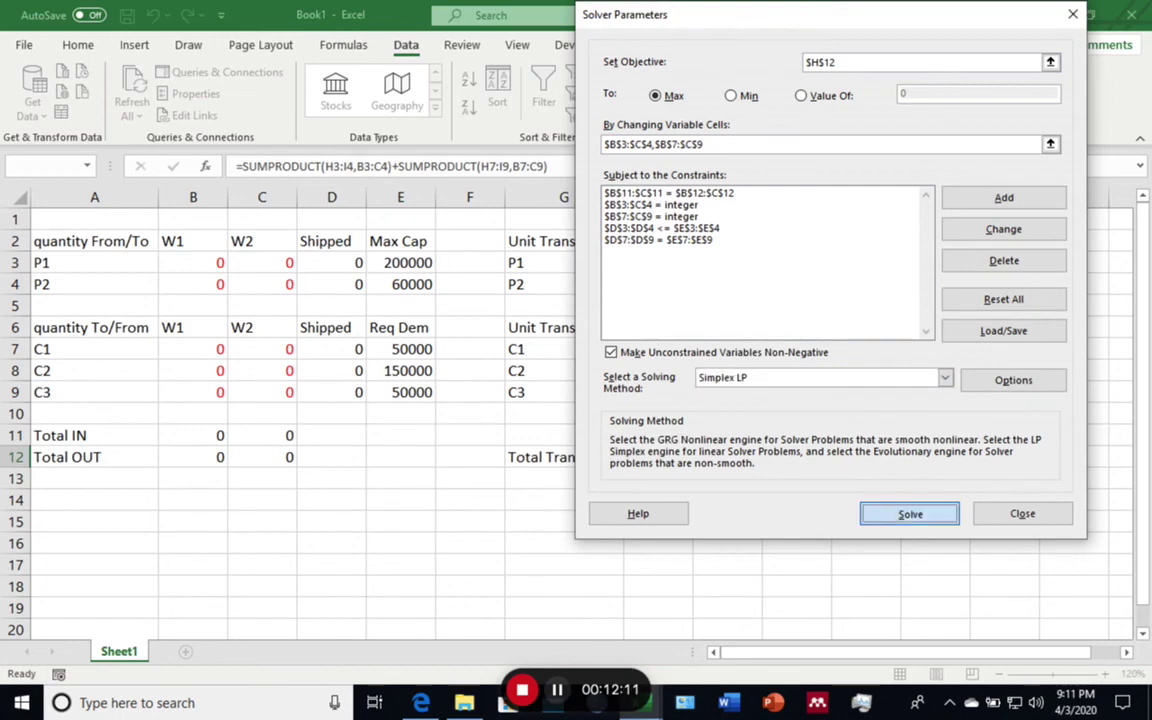
pyautogui.press('Return')
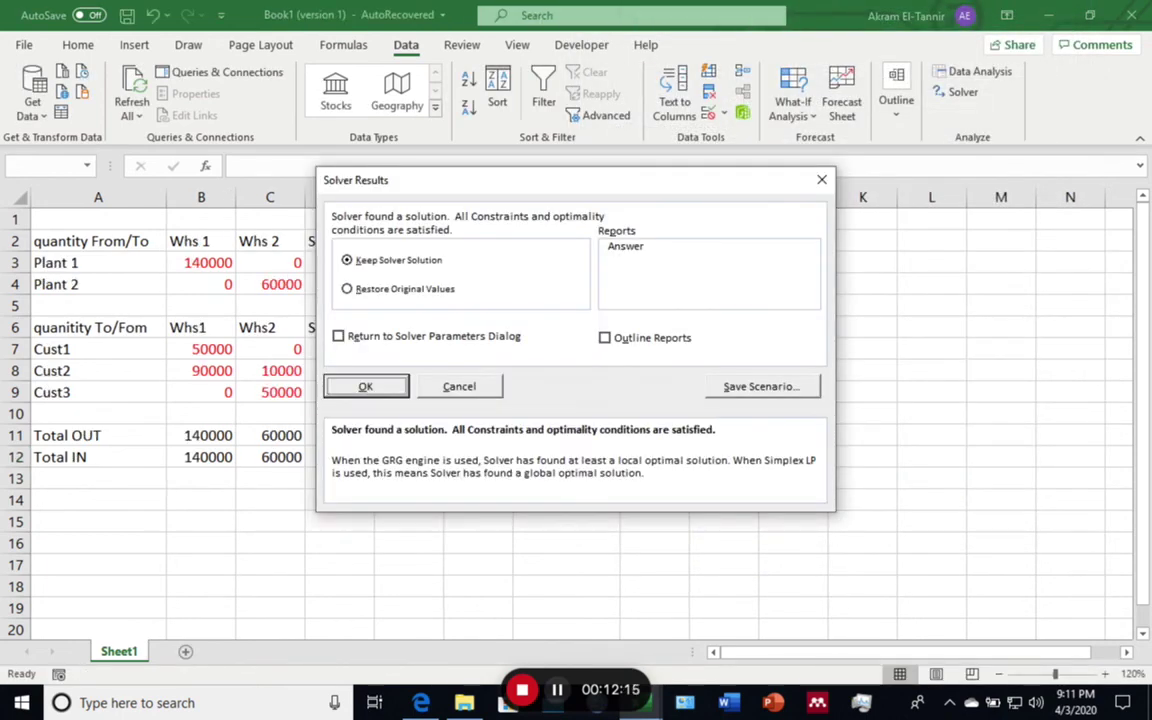
# Keep the Solver solution and check the total transportation cost in cell H12
pyautogui.click(398, 260)
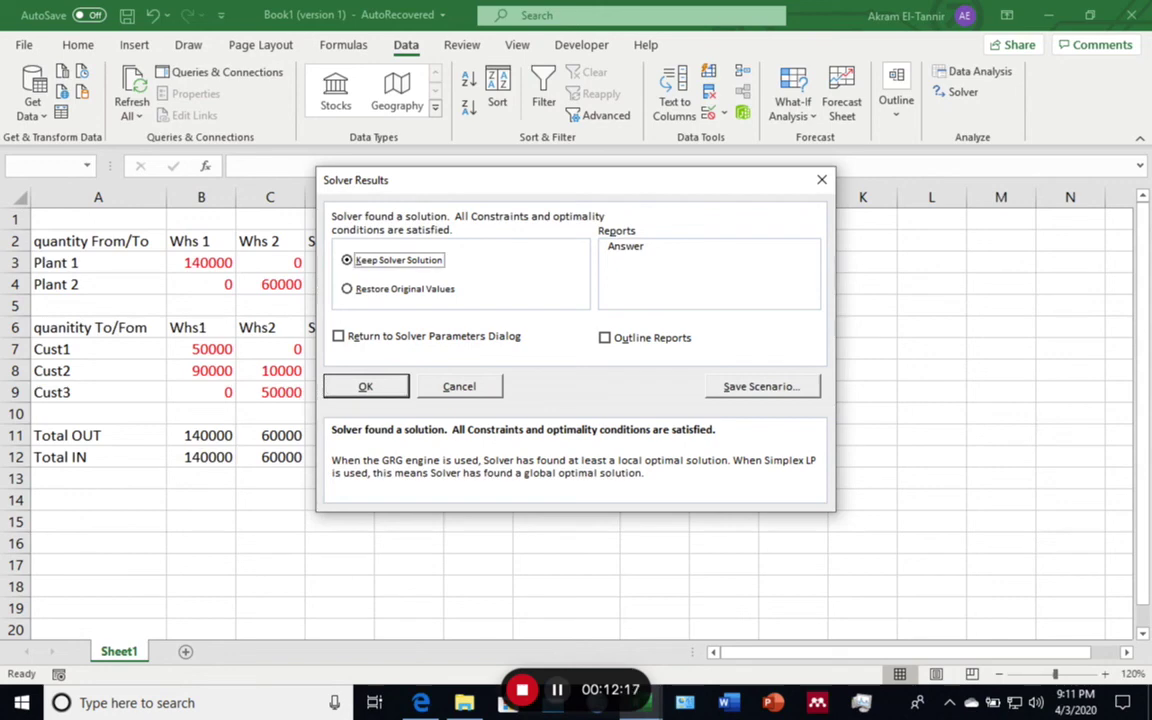
pyautogui.press('Return')
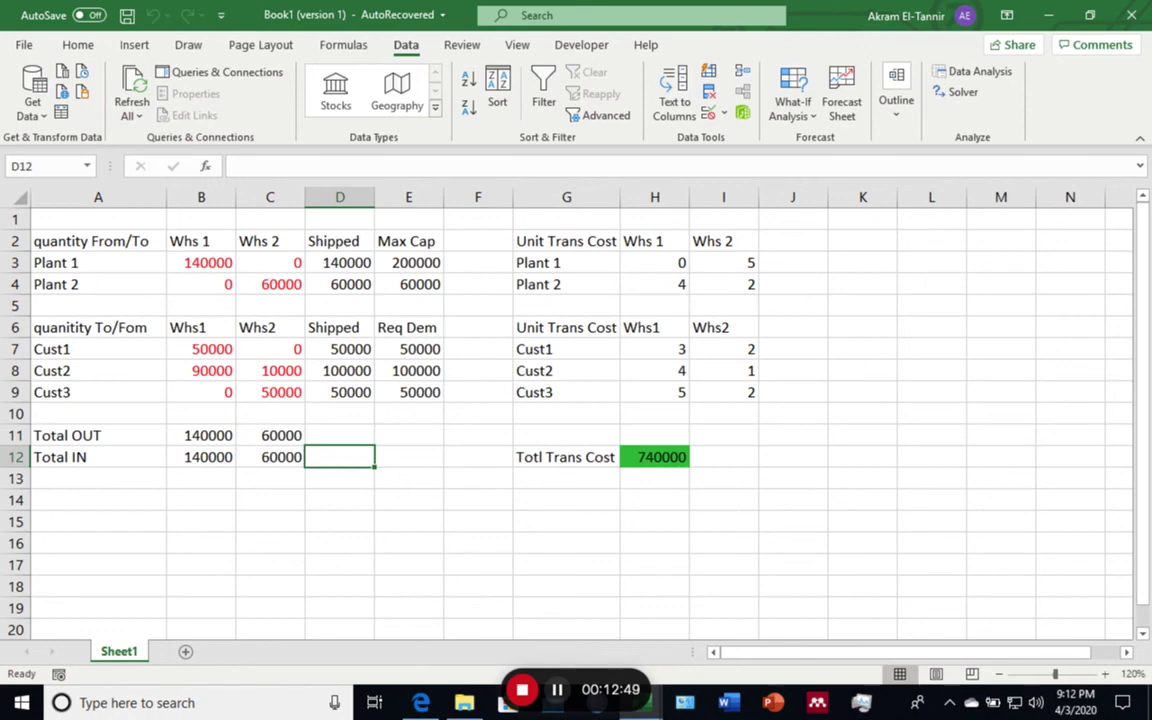
pyautogui.click(655, 457)
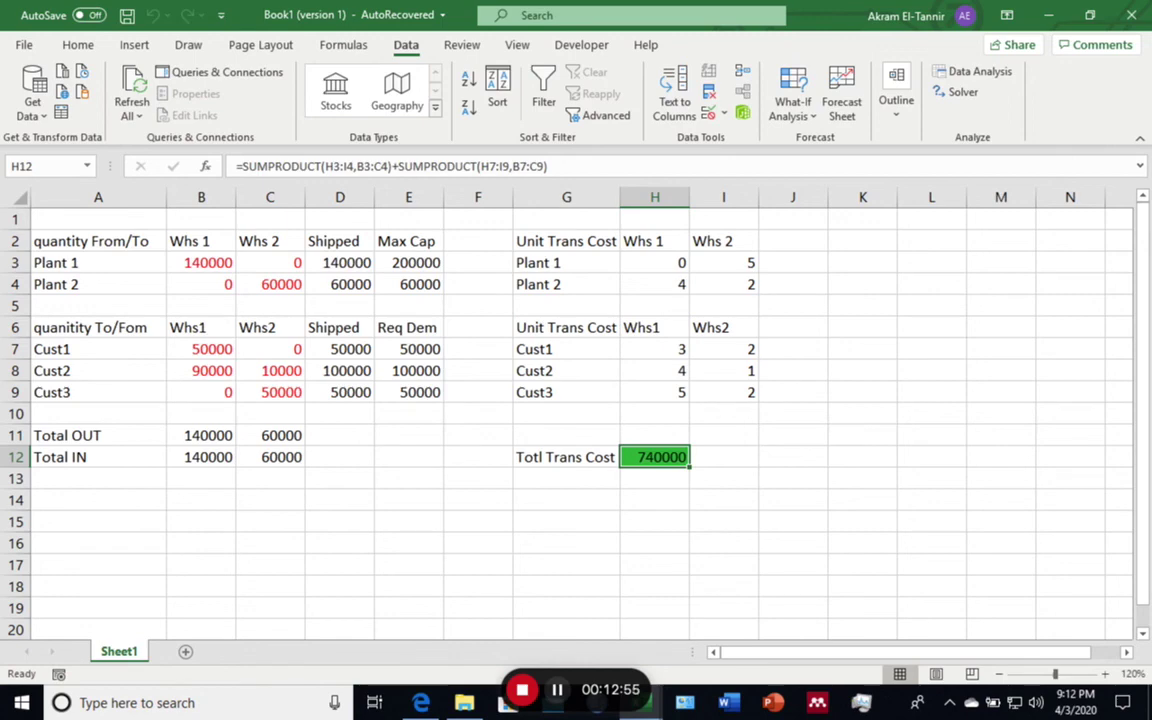
pyautogui.click(723, 478)
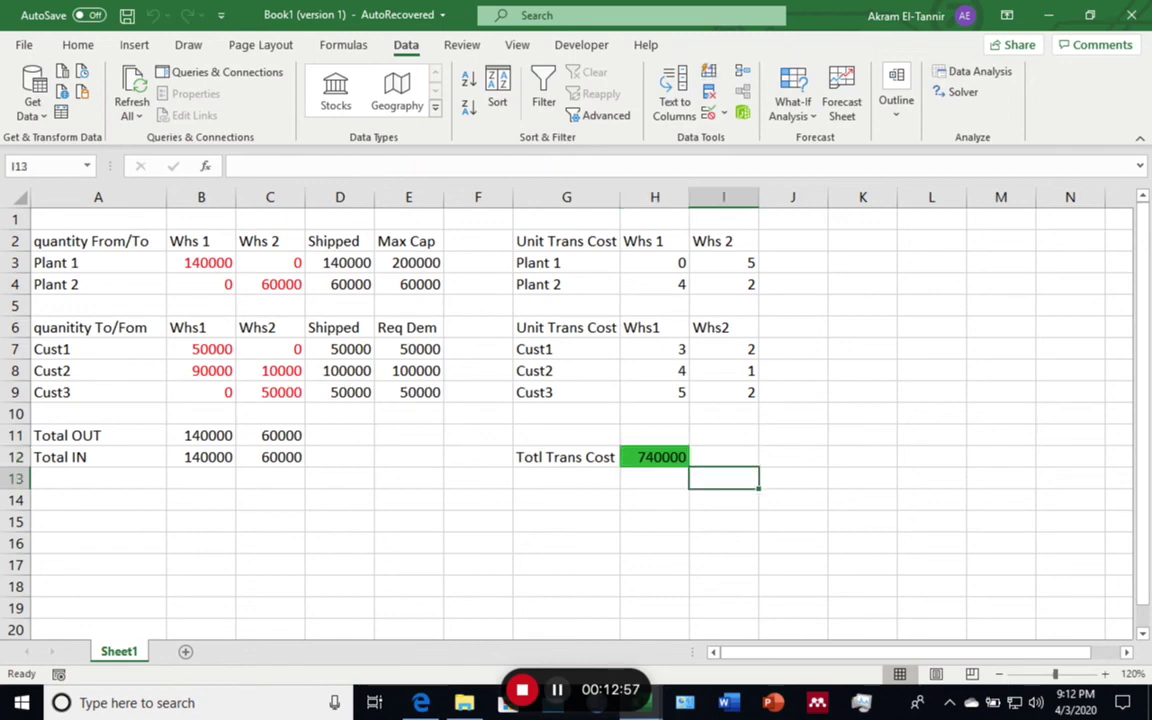